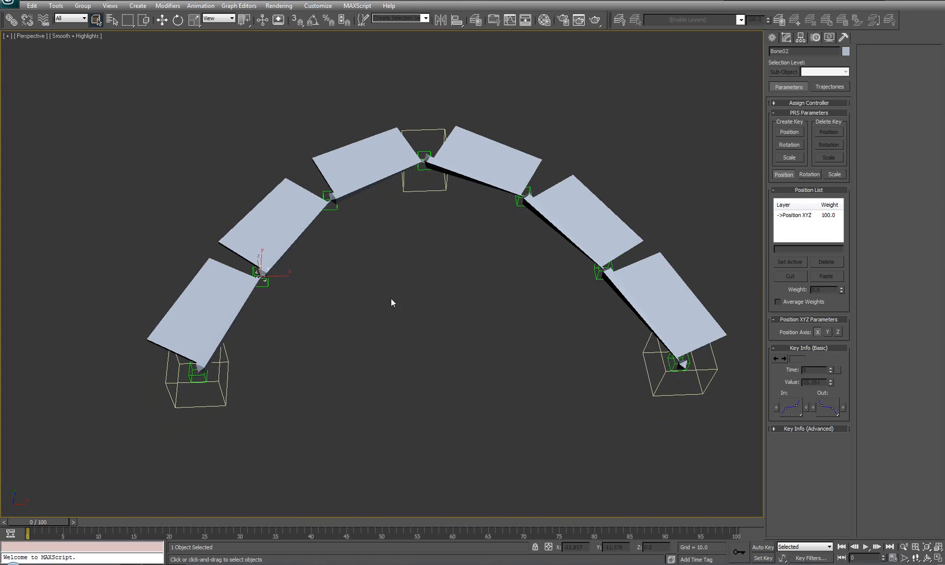
- Open Bone Tools for the first bone of the arch and bring its object properties into view
mouse_move(30, 525)
mouse_down()
mouse_move(84, 531)
mouse_move(27, 533)
mouse_up()
middle_drag(406, 271, 373, 299)
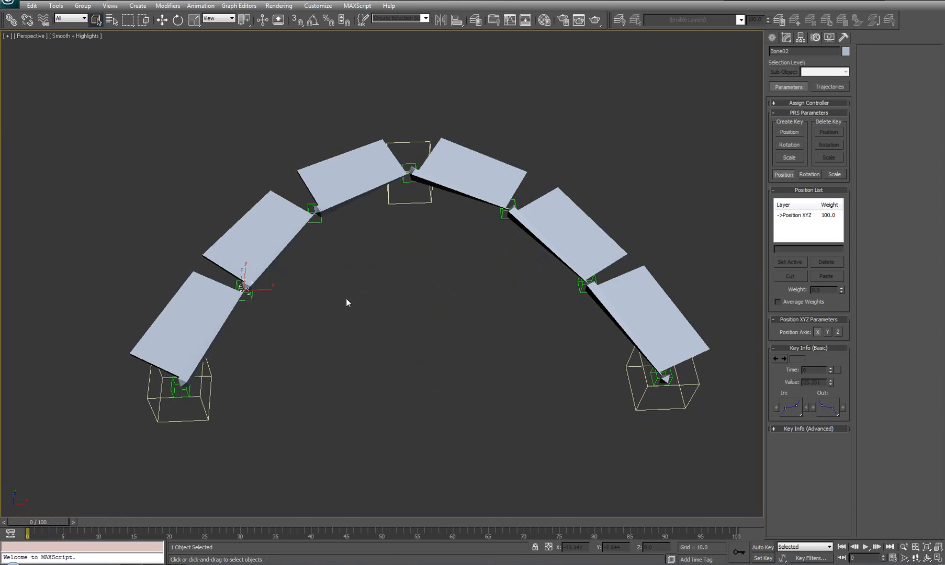
middle_drag(280, 328, 323, 323)
click(217, 311)
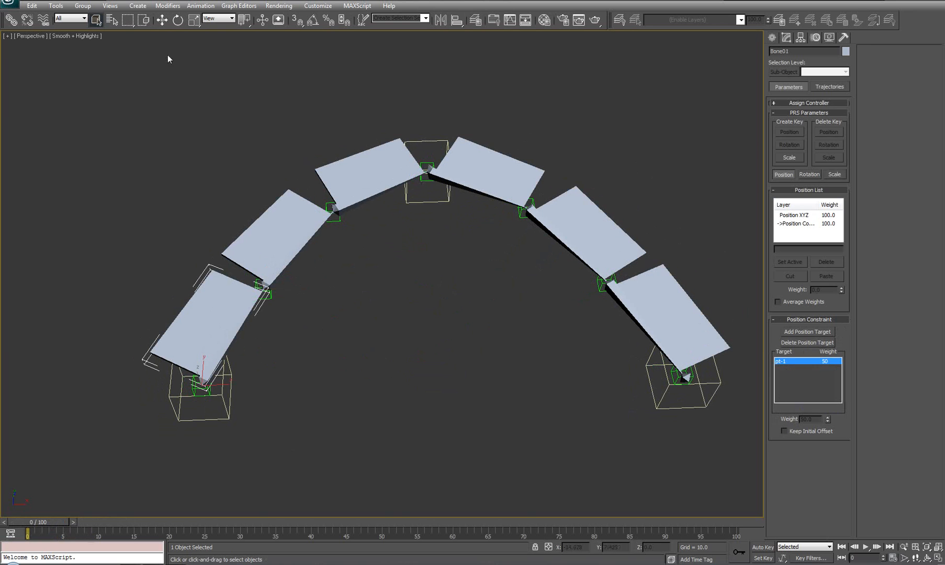
click(201, 6)
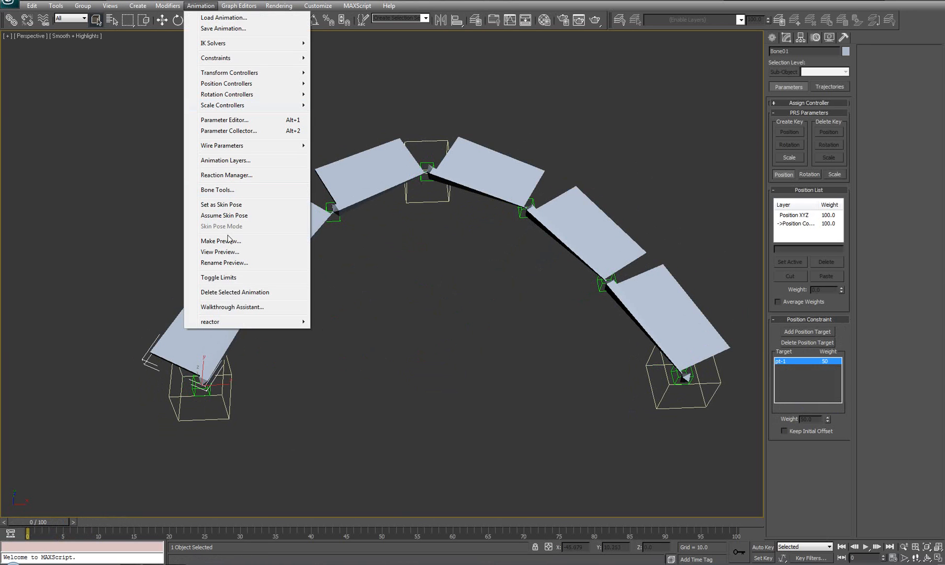
click(217, 190)
middle_drag(395, 301, 433, 303)
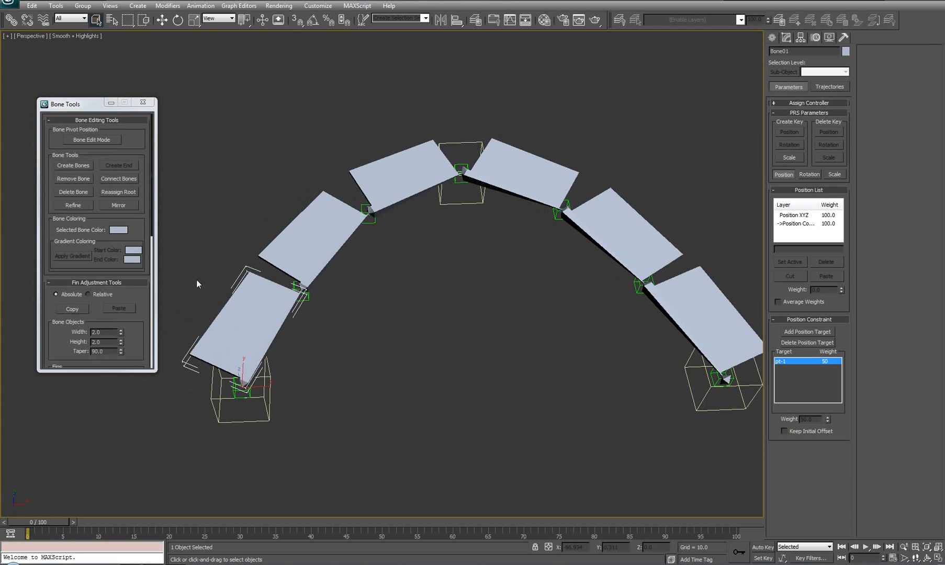
drag(141, 284, 141, 7)
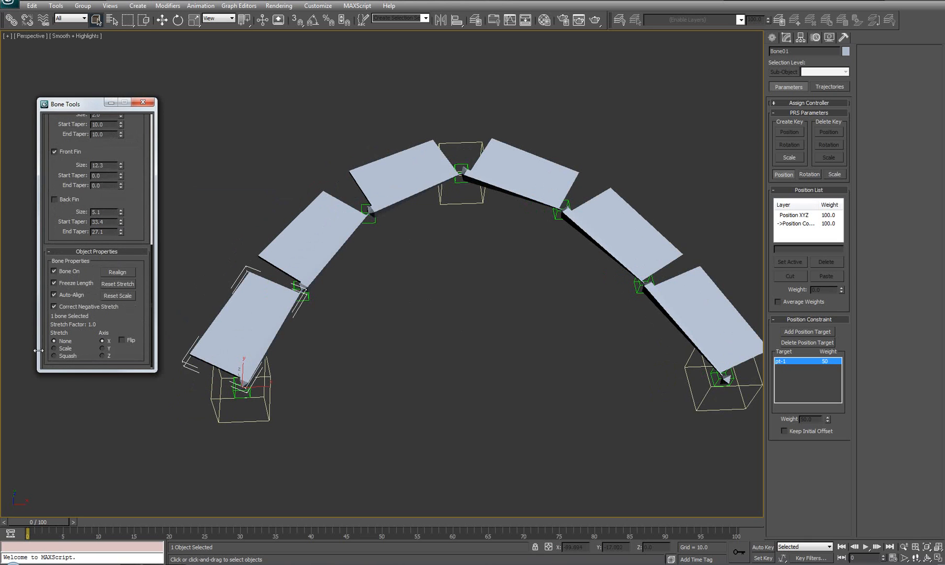
- Check the stretch settings of the other bones and the pt-2 helper, and close Bone Tools
click(322, 224)
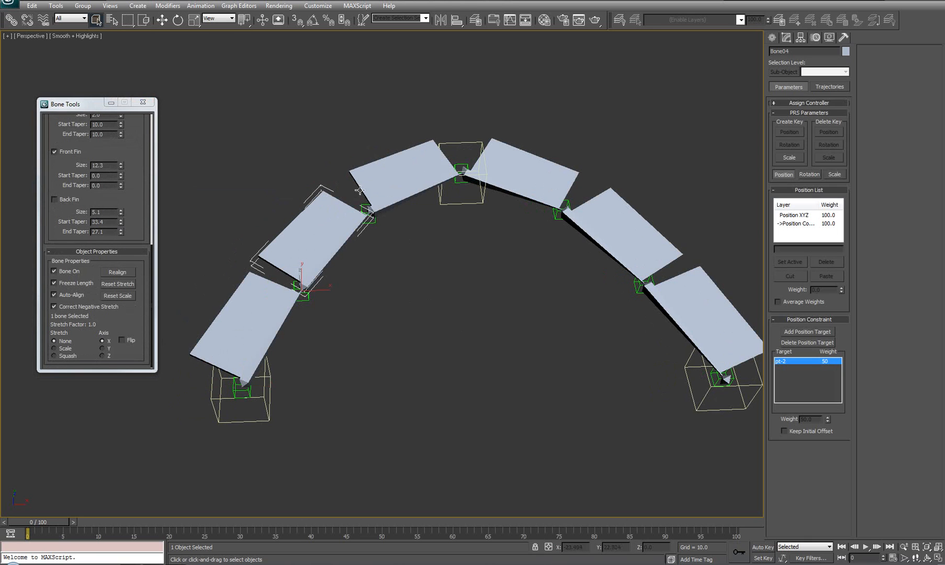
click(394, 162)
click(527, 167)
click(667, 301)
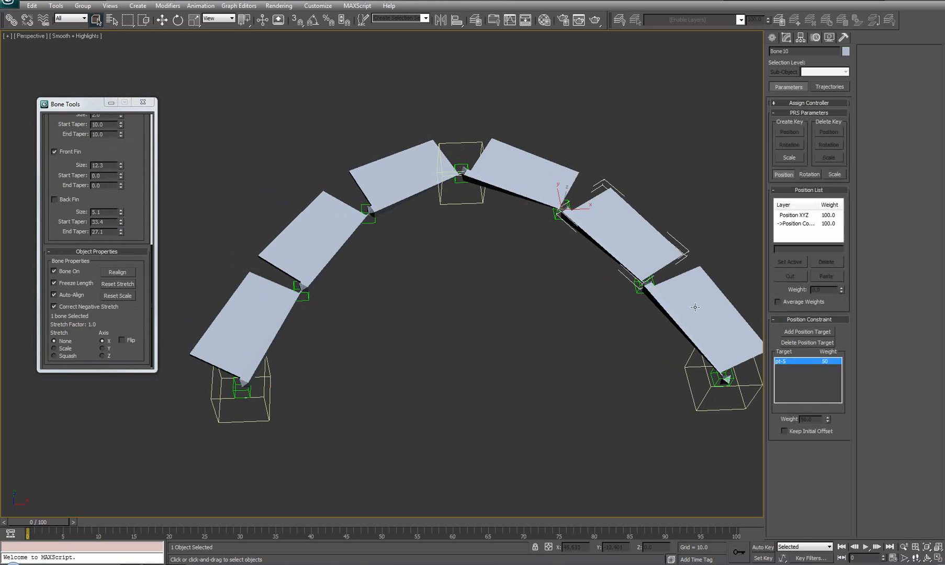
click(296, 287)
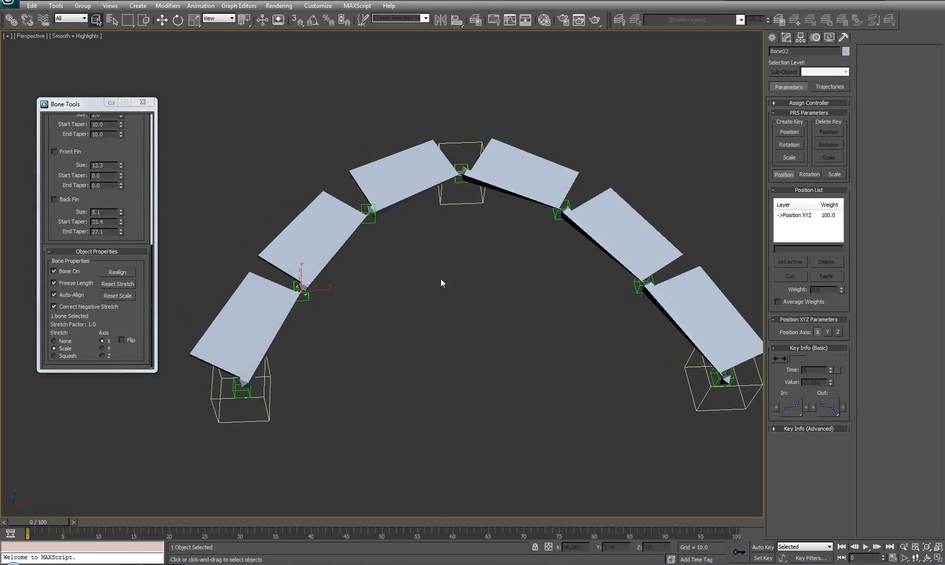
click(304, 299)
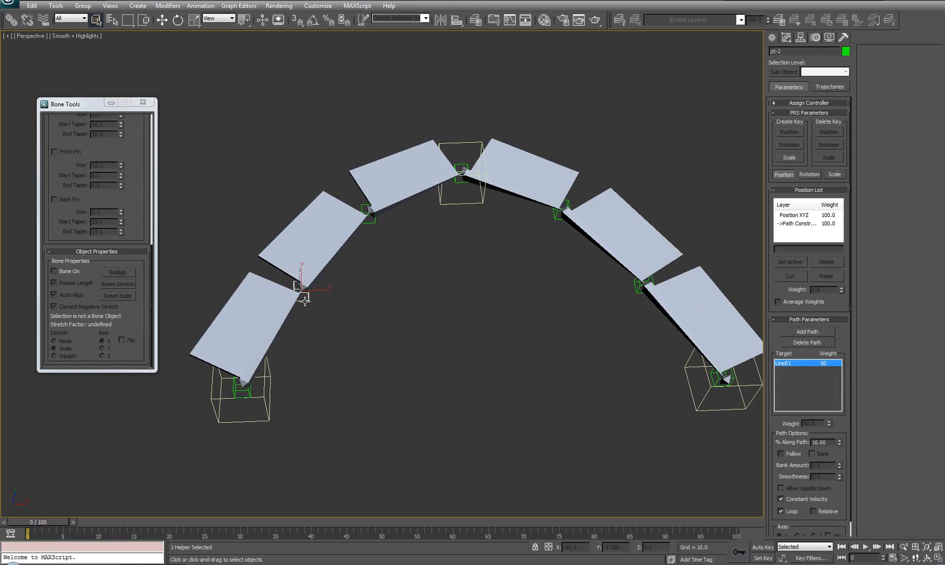
click(143, 103)
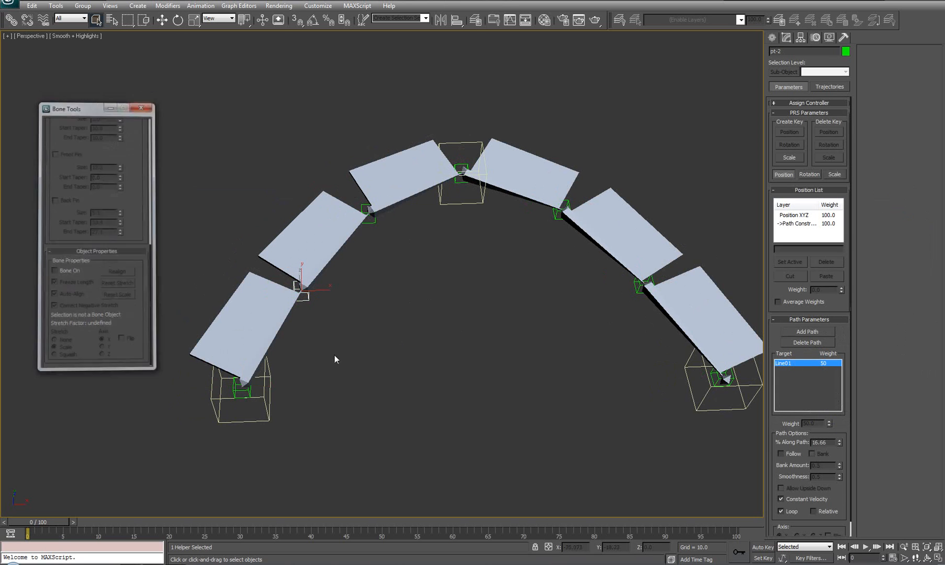
- With Auto Key on, animate the PT-elbow control at frame 10 to about X 24.8, Y -26.2, Z 25.3
middle_drag(358, 310, 335, 299)
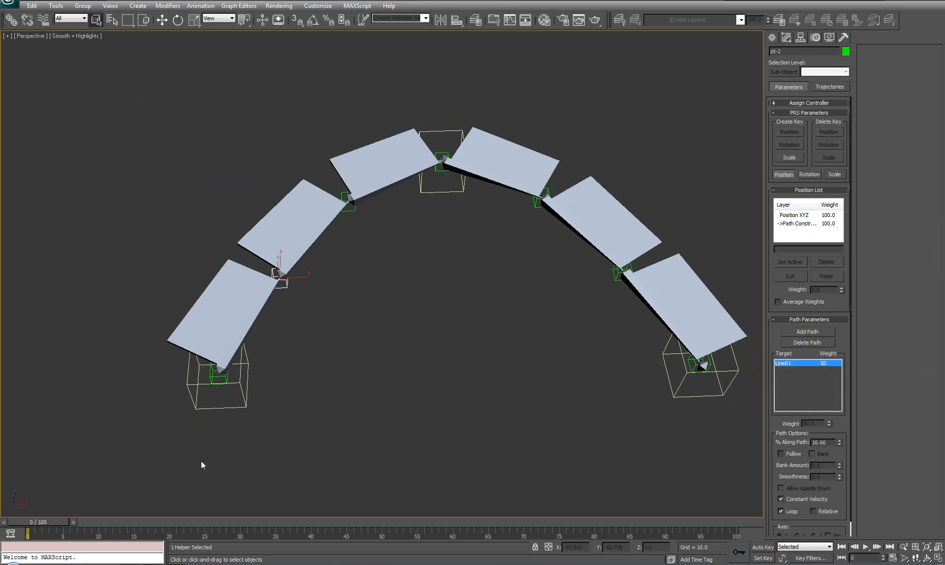
mouse_move(40, 530)
mouse_down()
mouse_move(89, 522)
mouse_move(22, 529)
mouse_up()
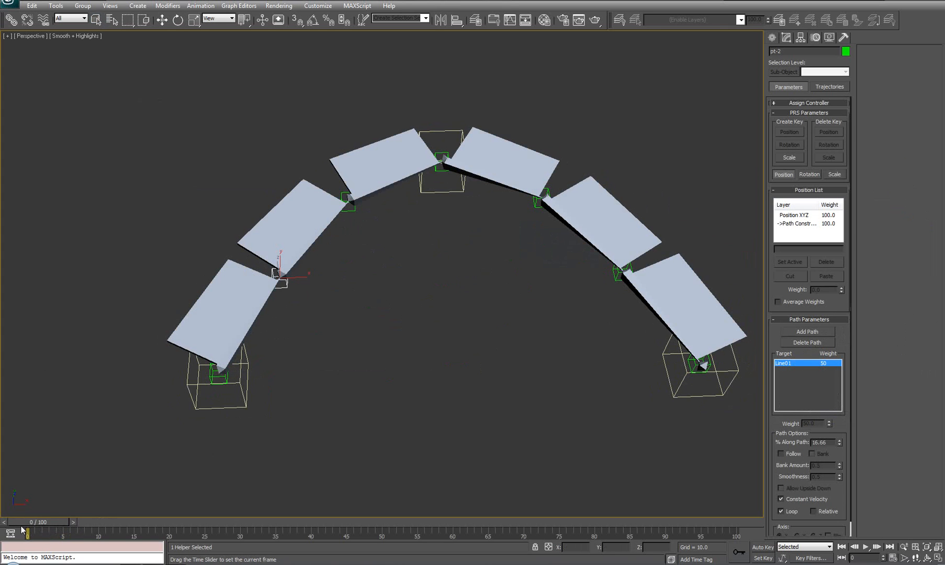
key(q)
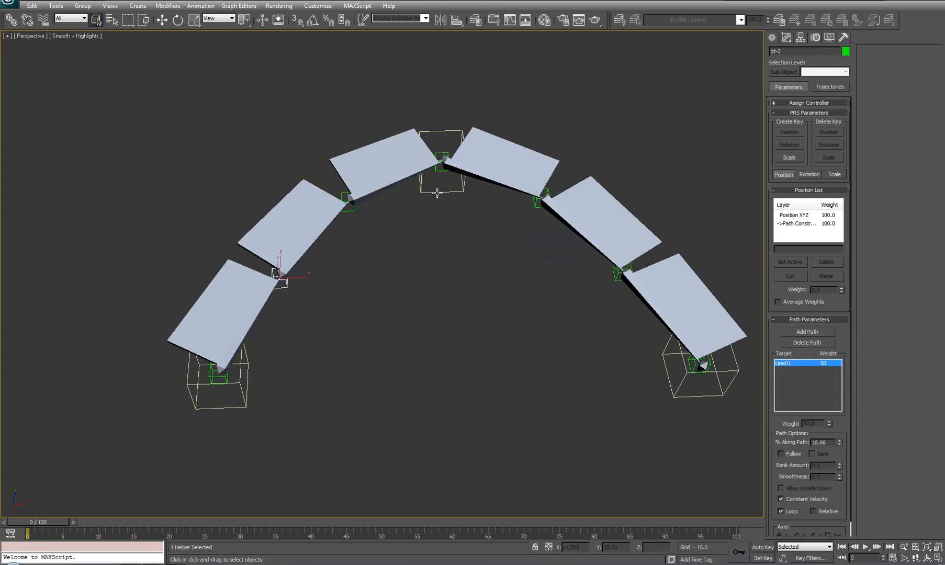
click(437, 192)
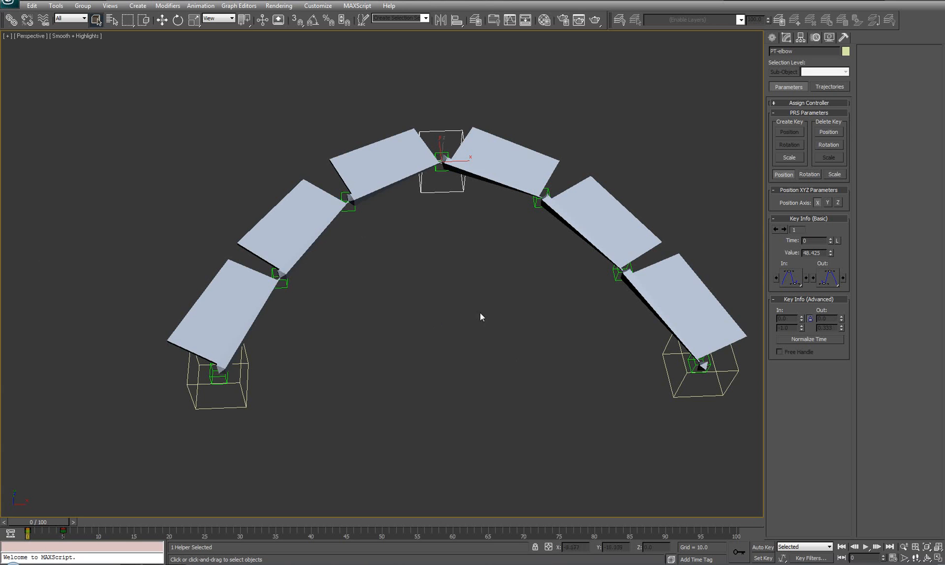
click(762, 547)
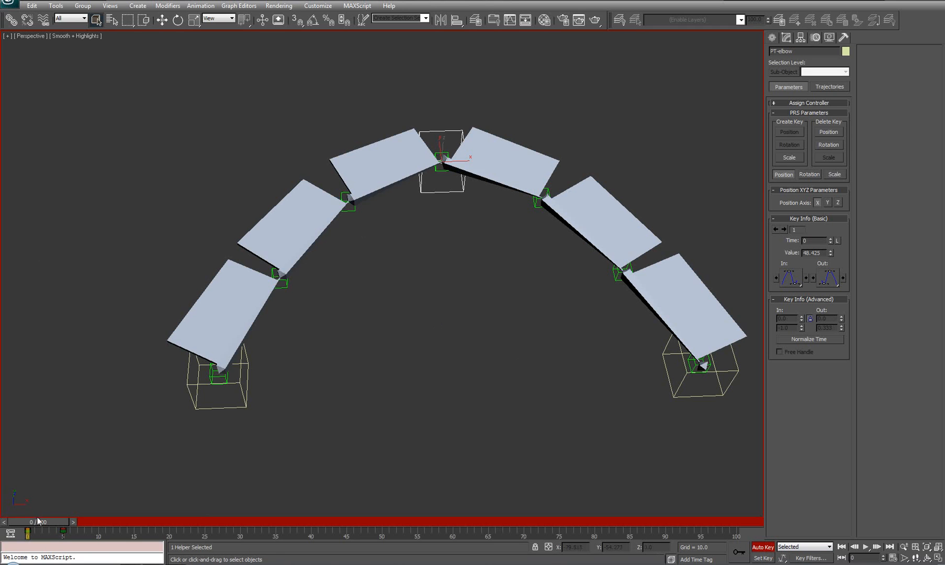
drag(37, 522, 102, 522)
alt+middle_drag(503, 366, 551, 327)
key(w)
drag(467, 366, 602, 225)
middle_drag(333, 267, 328, 351)
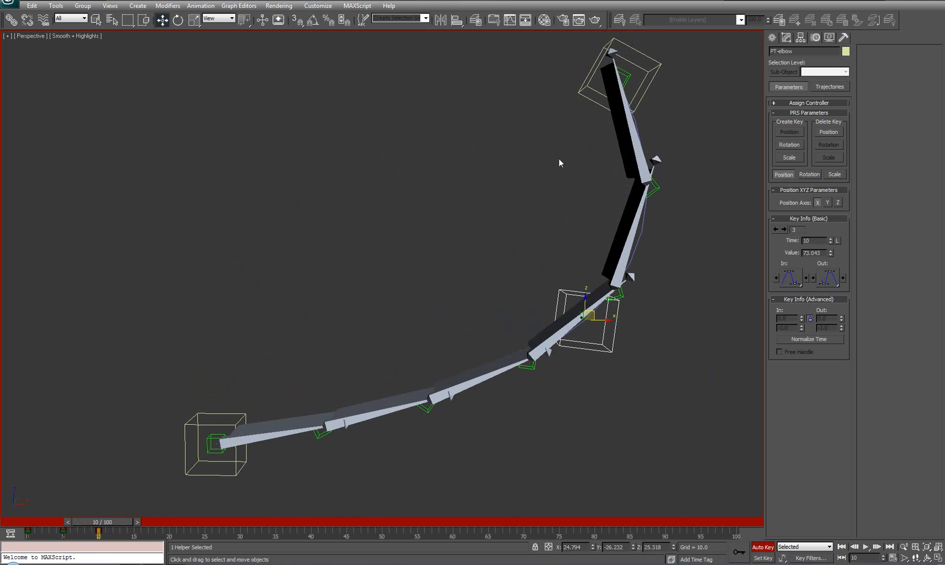
- Move the PT-hand control at frame 10 to about X -45.4, Y 26.4, Z 52.6
drag(587, 82, 237, 172)
alt+middle_drag(319, 236, 265, 291)
drag(251, 173, 507, 103)
alt+middle_drag(224, 343, 418, 267)
alt+middle_drag(355, 239, 364, 283)
scroll(366, 263, down, 4)
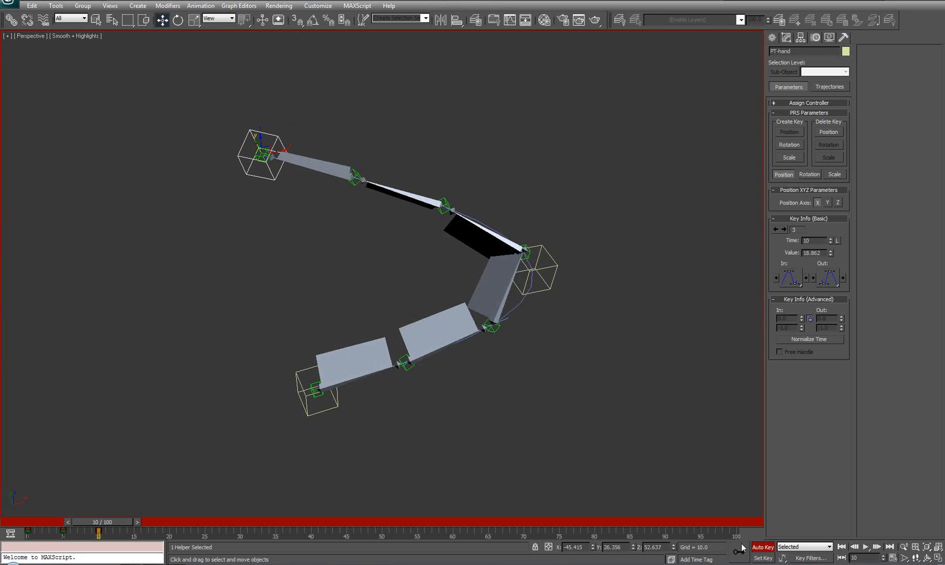
- Turn off Auto Key and return the animation to frame 0
click(763, 547)
drag(112, 524, 48, 522)
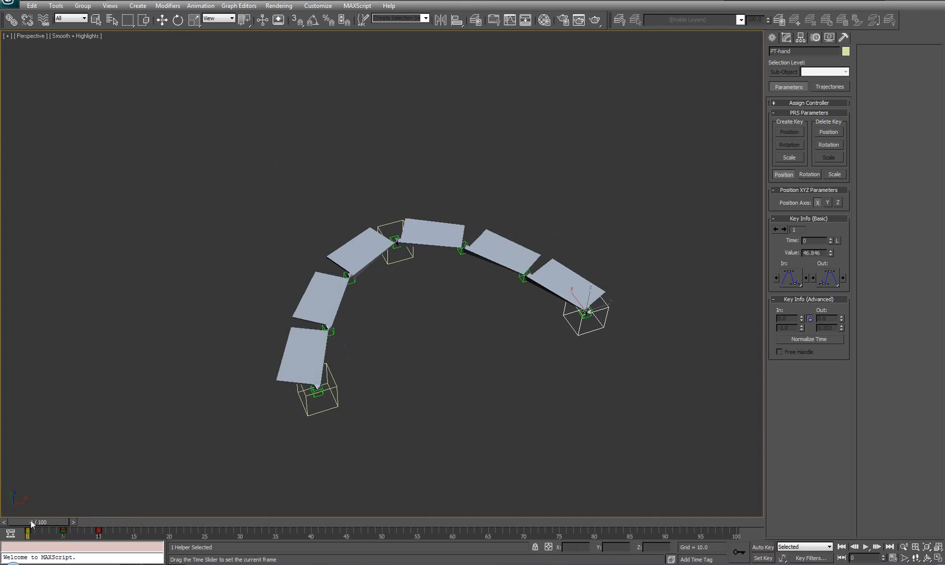
alt+middle_drag(507, 329, 353, 254)
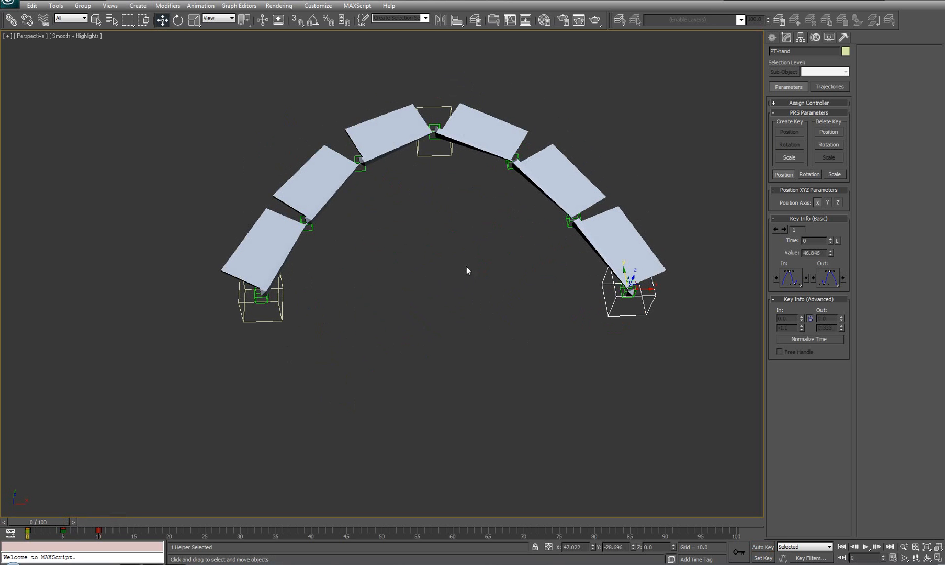
- Create a Point helper in the empty area below the bone arch
click(772, 37)
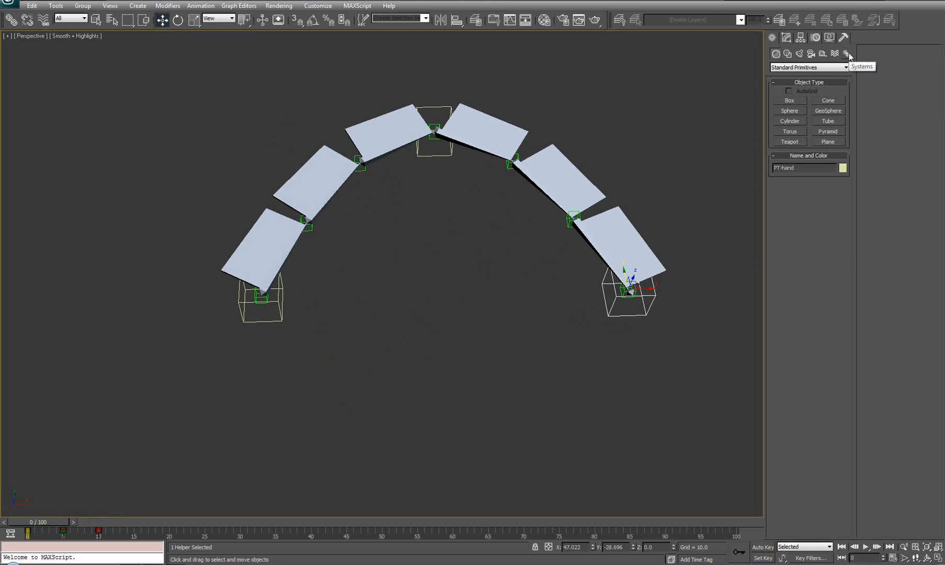
click(823, 54)
click(789, 132)
click(438, 339)
alt+middle_drag(379, 398, 385, 366)
key(w)
- Add an Attribute Holder modifier to the pt-1 helper at the start of the bone chain
click(270, 331)
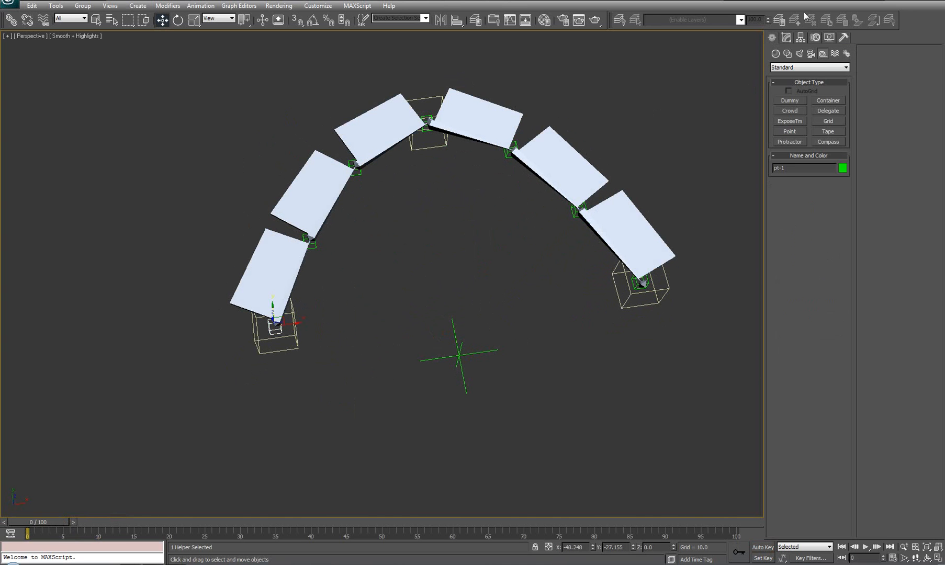
click(786, 38)
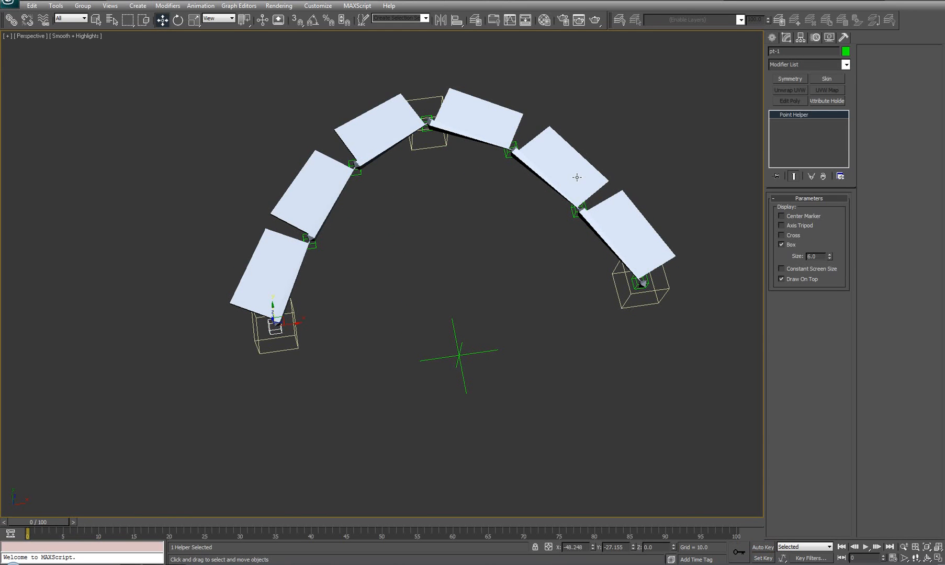
click(832, 102)
click(847, 64)
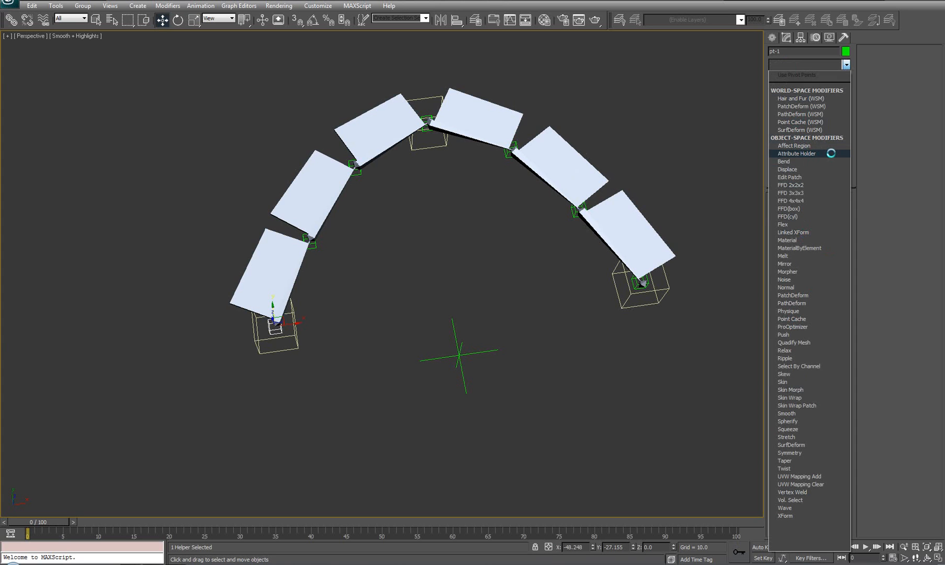
middle_drag(461, 386, 461, 365)
mouse_move(407, 321)
middle_down()
mouse_move(410, 285)
mouse_move(412, 300)
mouse_move(450, 324)
mouse_move(410, 326)
middle_up()
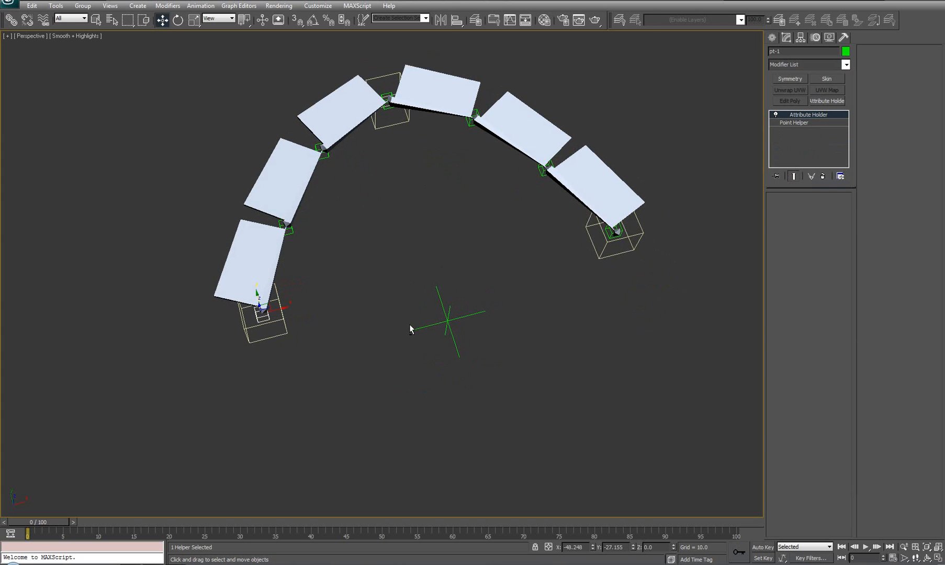
- Use the Parameter Editor to add a float spinner named "x multiplier" to pt-1's Attribute Holder
click(200, 6)
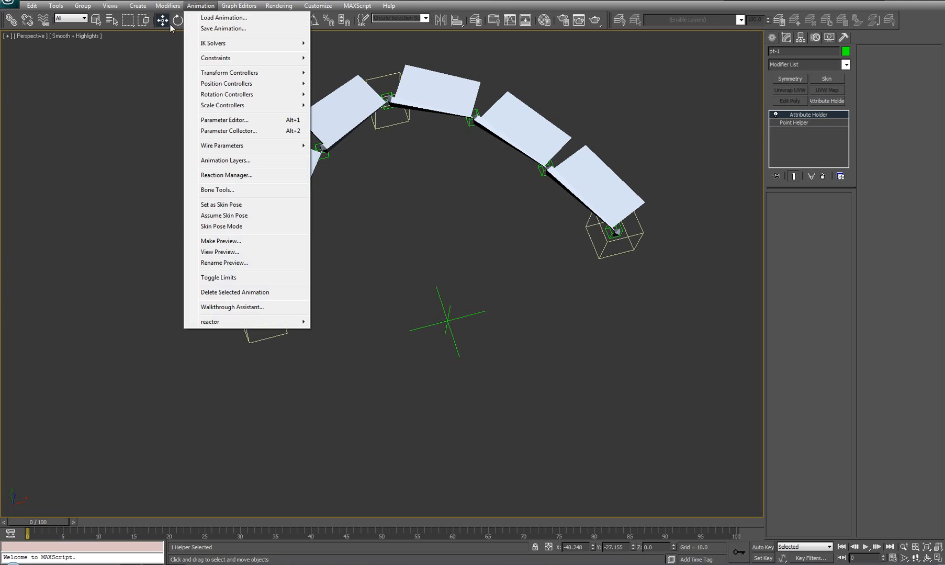
click(212, 119)
mouse_move(483, 280)
middle_down()
mouse_move(615, 282)
mouse_move(483, 285)
middle_up()
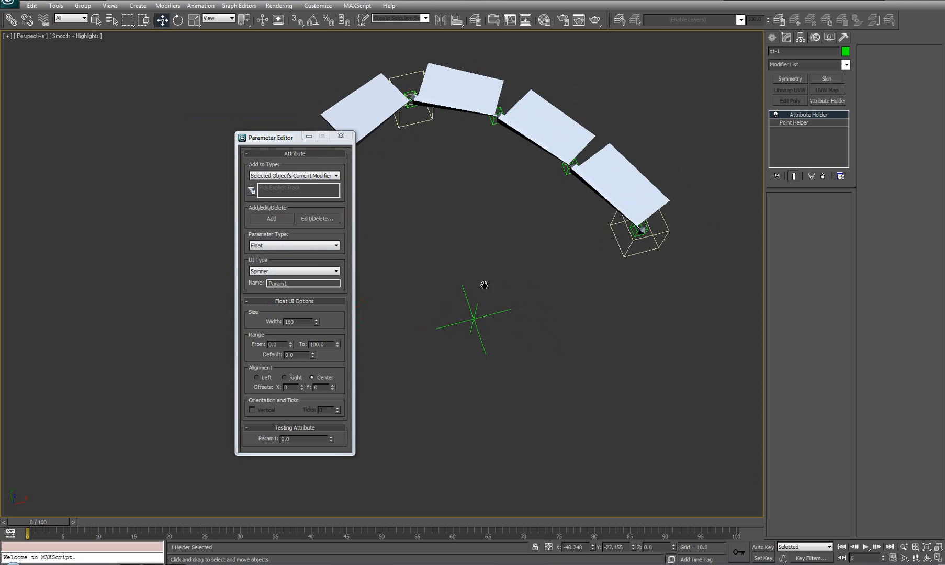
drag(278, 137, 81, 104)
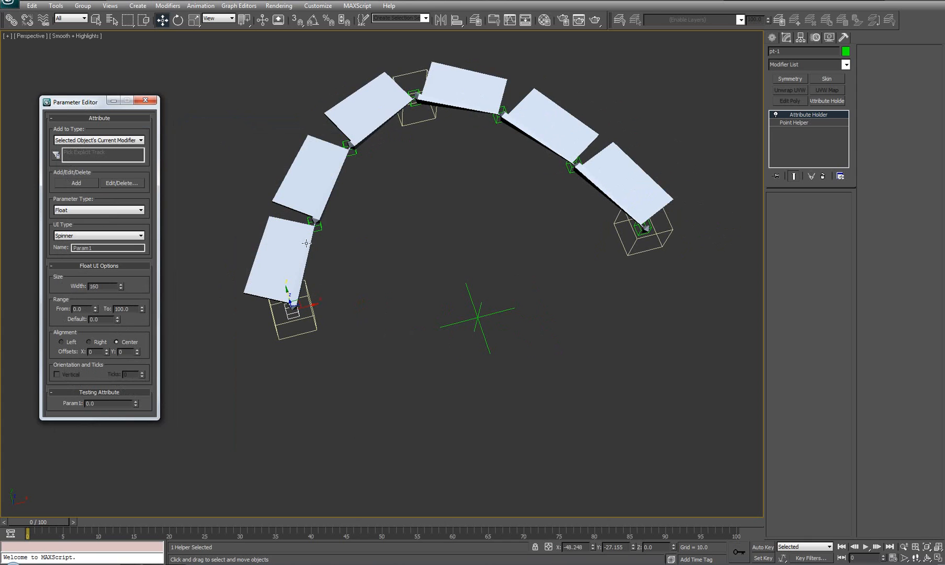
scroll(366, 276, down, 2)
double_click(116, 247)
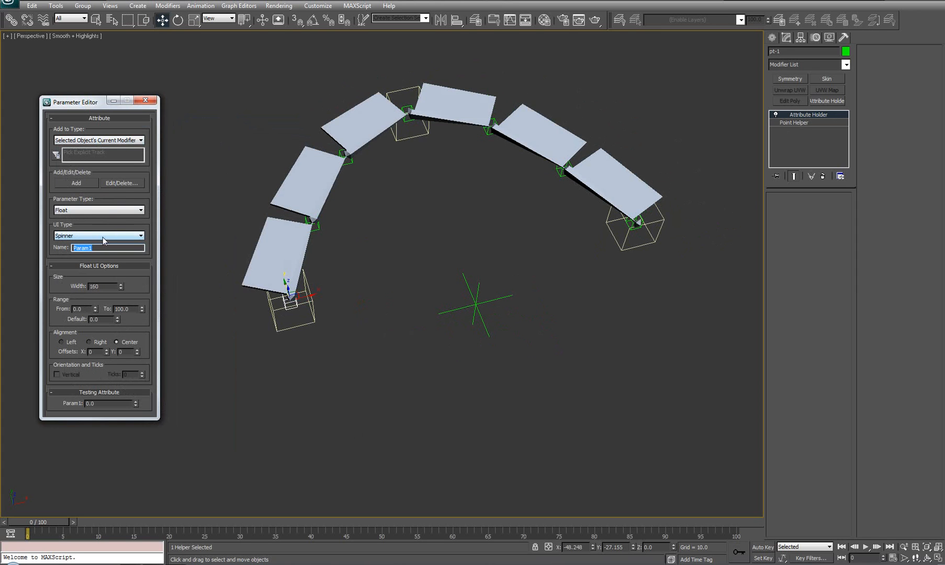
text(x multiplier)
click(76, 183)
- Add a second float spinner named "yz multiplier" to pt-1's Attribute Holder
drag(94, 248, 37, 244)
text(yz multiplier)
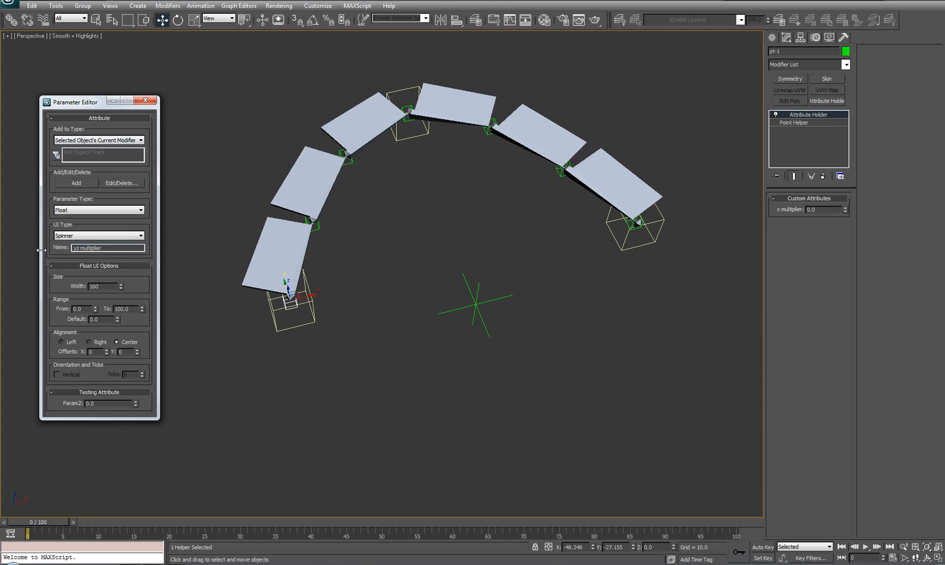
click(75, 183)
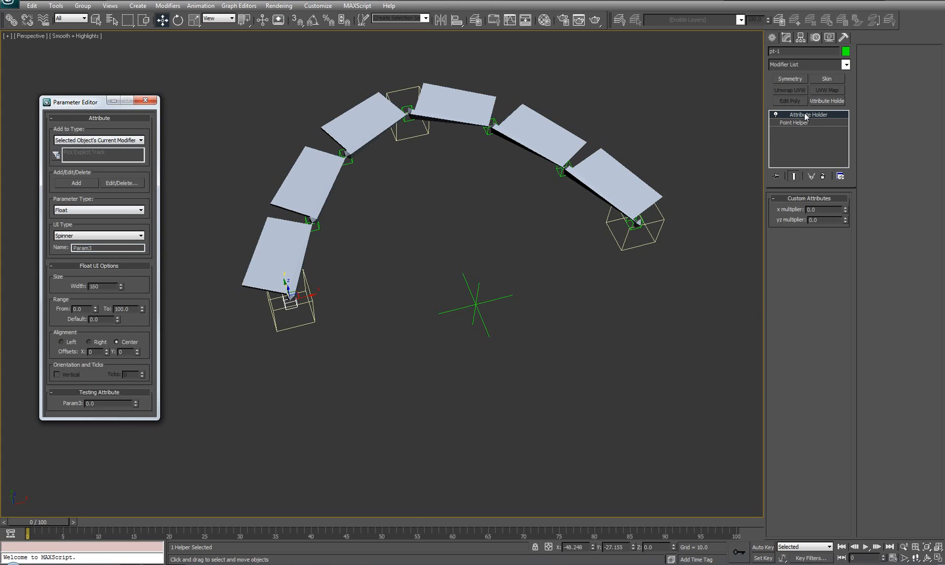
- Copy pt-1's Attribute Holder modifier onto the Point helper below the arch and close the Parameter Editor
click(482, 298)
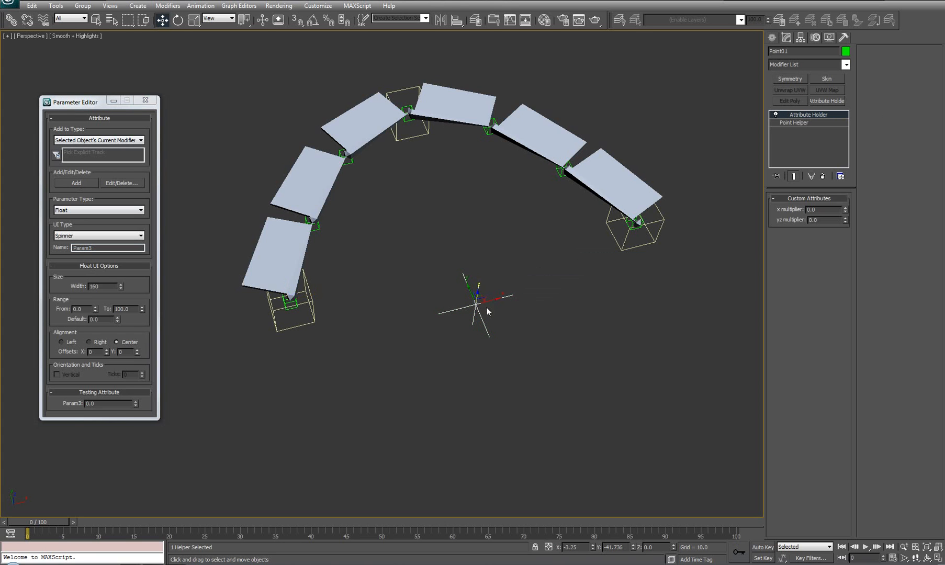
middle_drag(460, 327, 490, 311)
middle_drag(416, 283, 400, 311)
click(146, 100)
- Select the pt-1 helper at the start of the bone chain and open the Curve Editor, resized and placed below the arch
scroll(336, 303, up, 5)
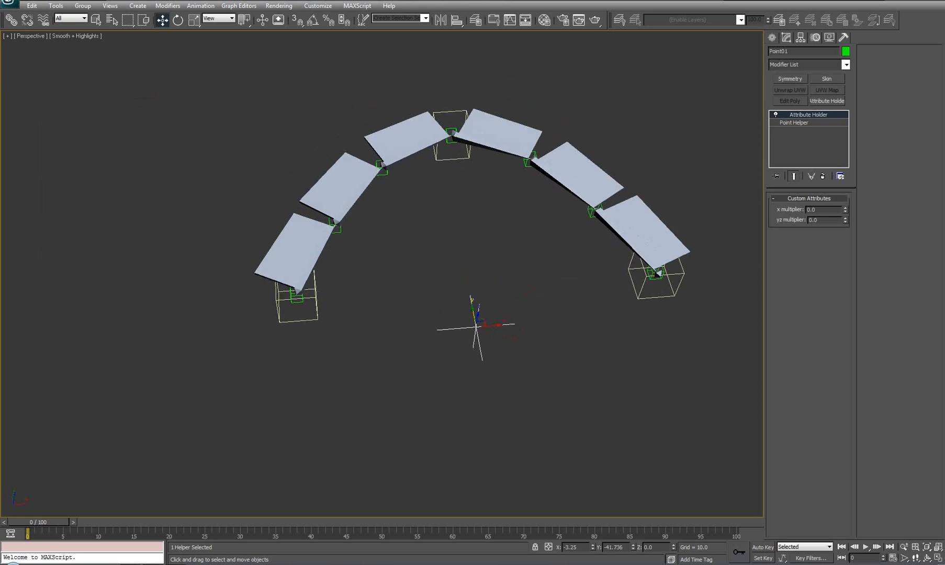
scroll(386, 253, down, 4)
middle_drag(386, 254, 313, 280)
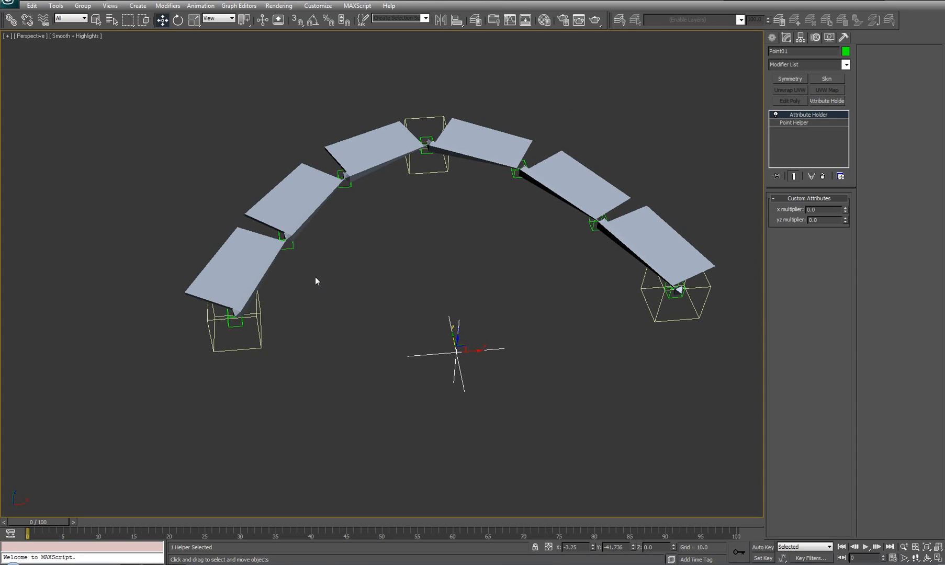
middle_drag(364, 282, 318, 293)
middle_drag(303, 252, 371, 308)
click(218, 334)
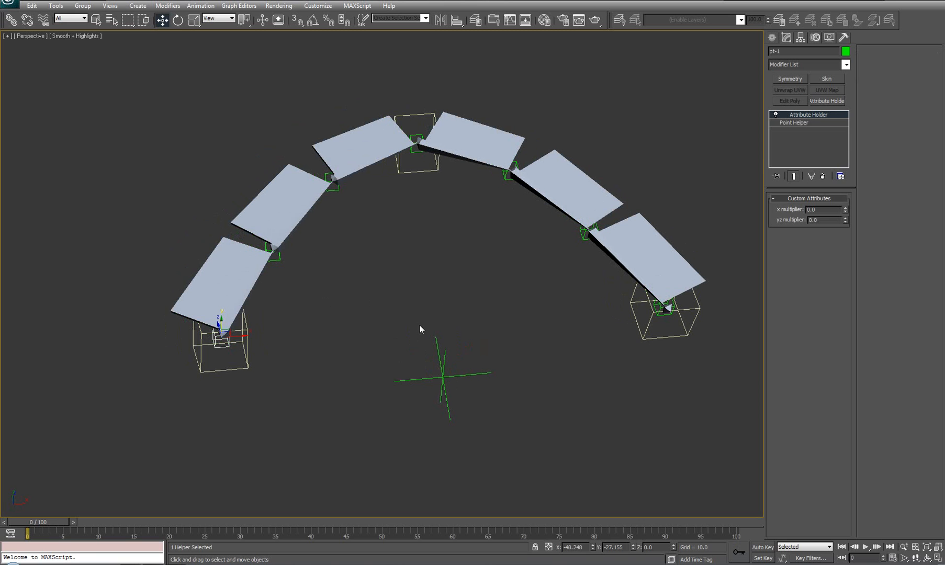
click(510, 20)
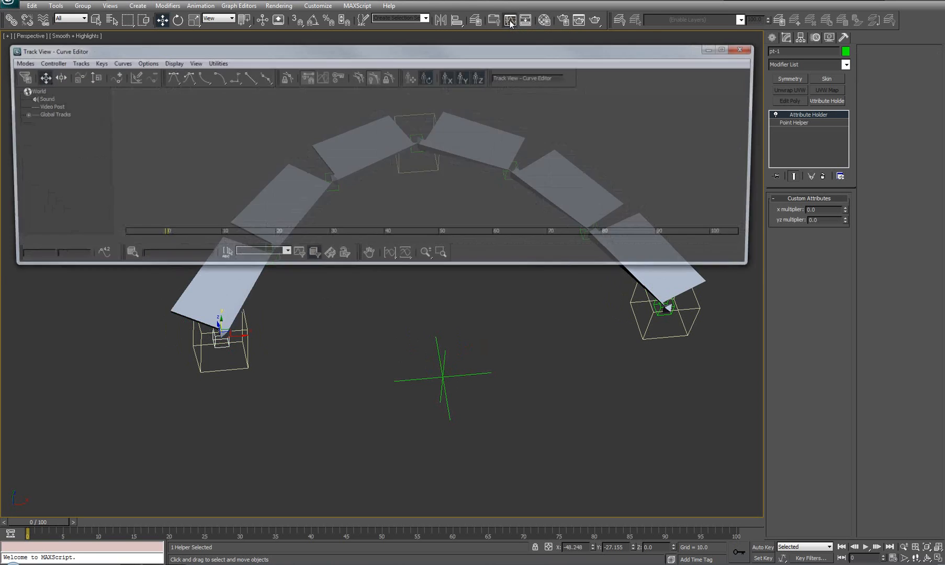
drag(113, 127, 506, 142)
drag(763, 126, 487, 128)
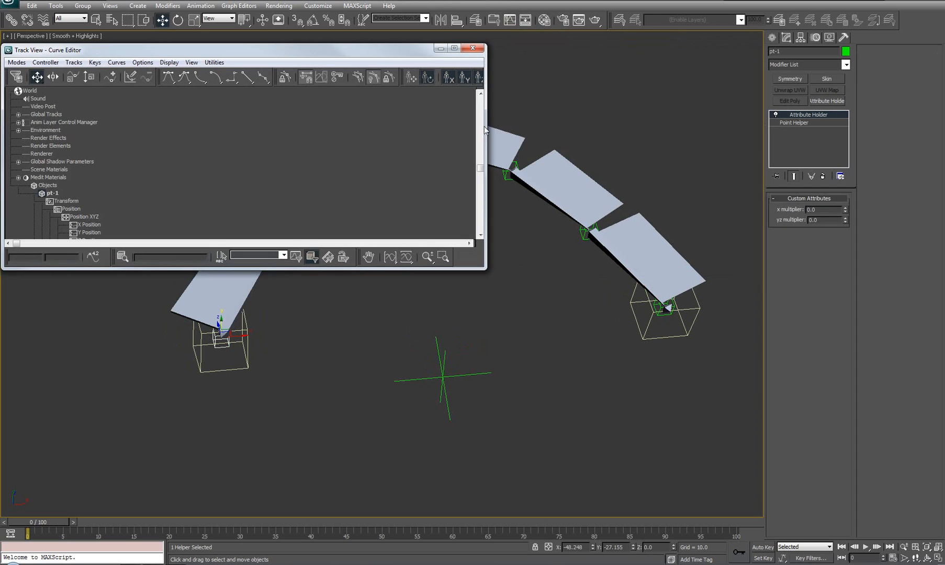
drag(334, 49, 775, 335)
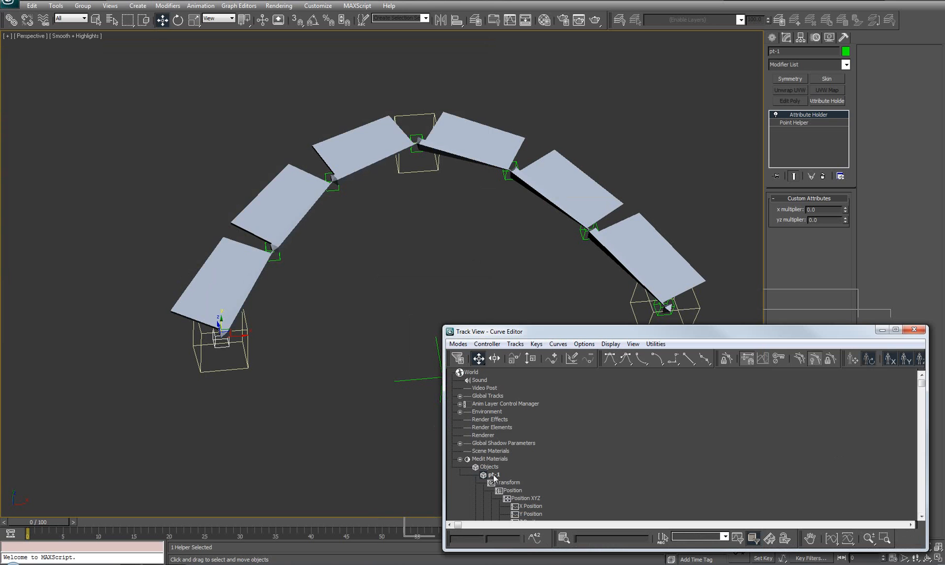
- Expand pt-1's Modified Object track down to the Attribute Holder's custom attributes in the Curve Editor
drag(641, 516, 623, 395)
scroll(624, 395, down, 5)
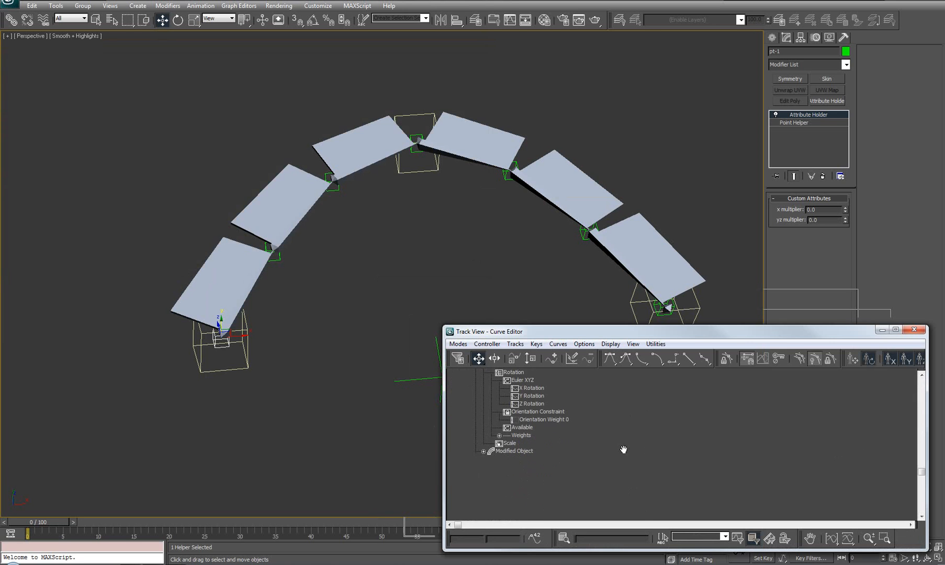
click(484, 451)
middle_drag(655, 491, 656, 457)
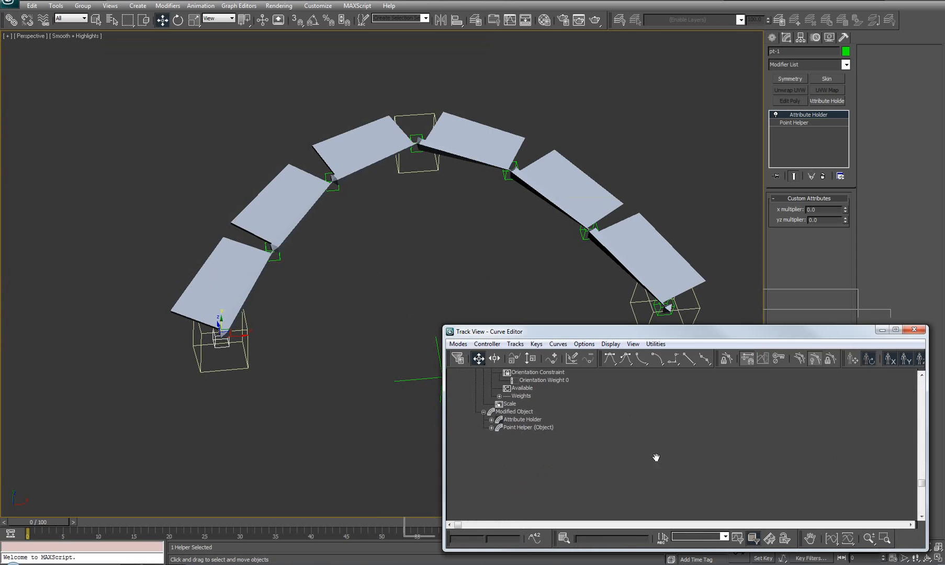
click(491, 420)
click(500, 428)
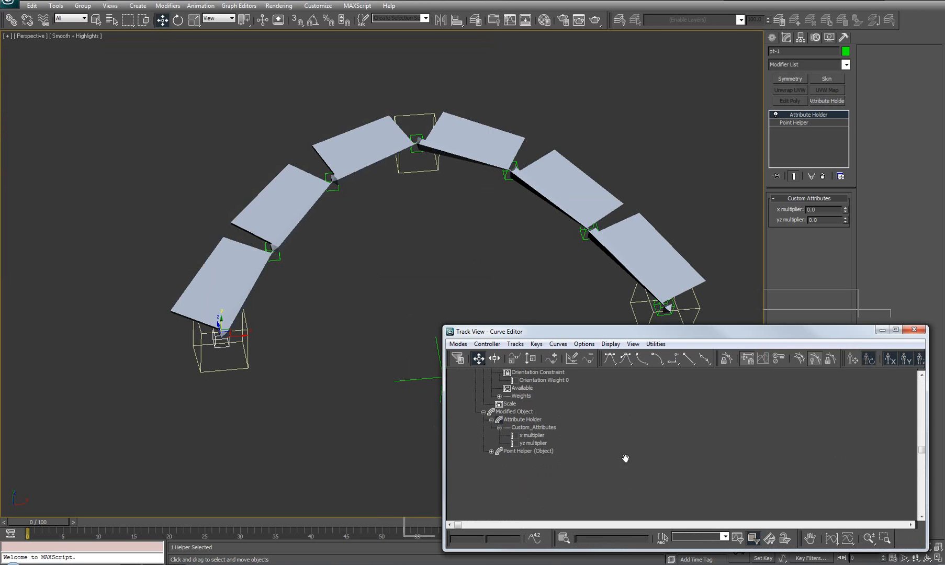
- Assign a Float Expression controller to pt-1's x multiplier track
right_click(528, 436)
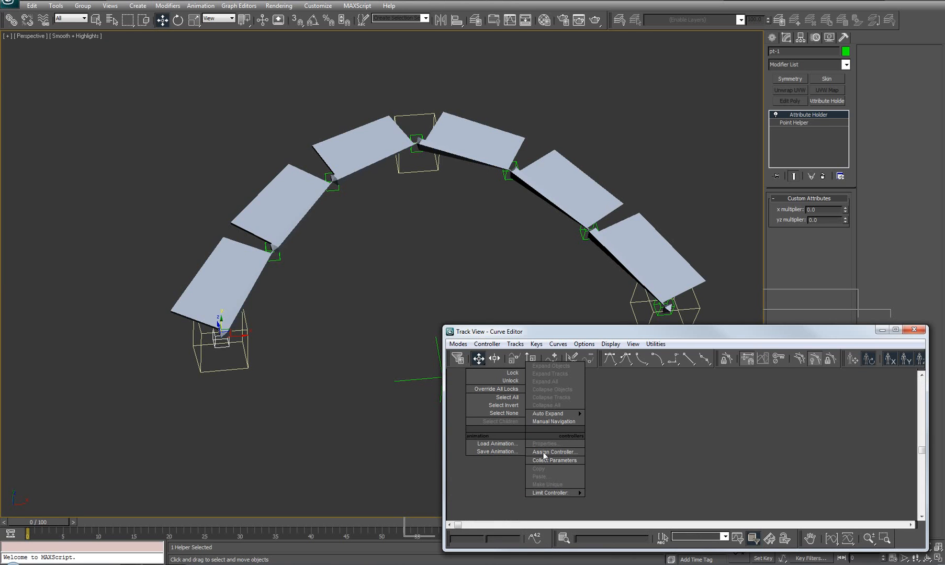
click(543, 452)
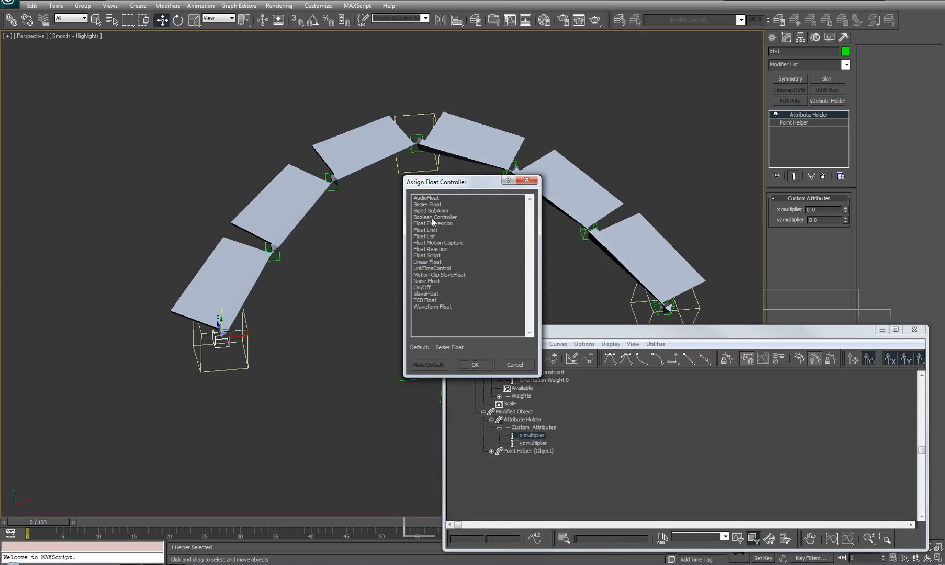
click(432, 223)
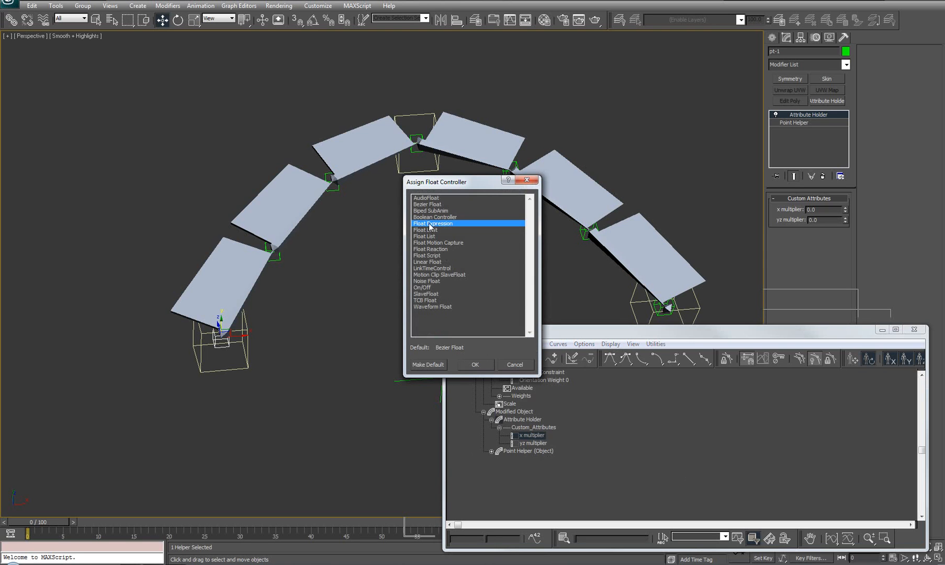
click(476, 362)
drag(525, 317, 584, 287)
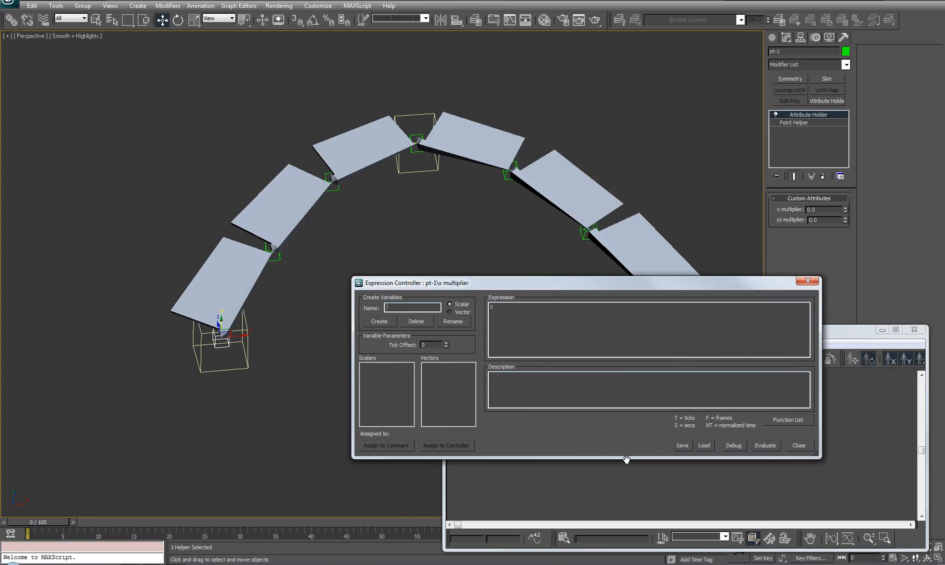
- Create two vector variables named pos1 and pos2 in the x multiplier's Expression Controller
text(pos1)
click(450, 312)
click(373, 321)
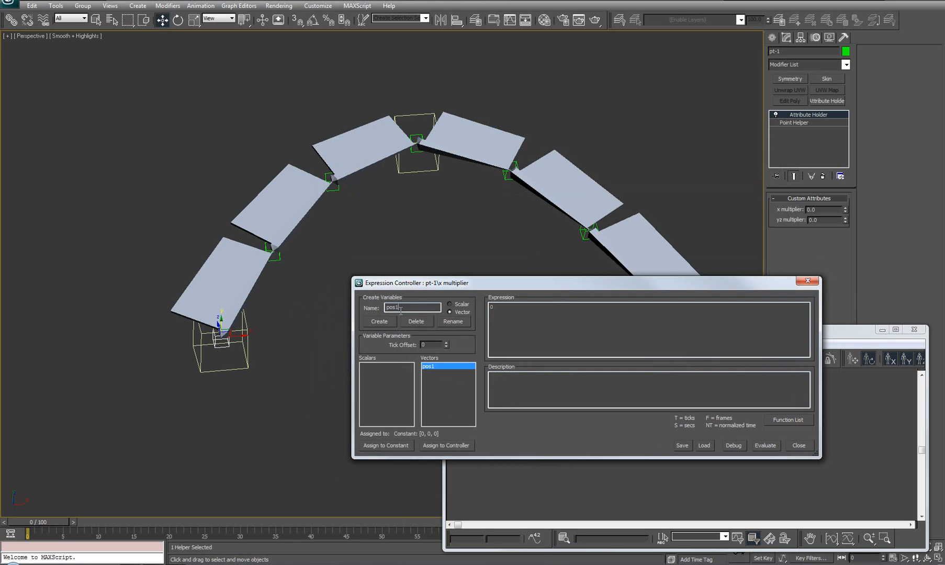
click(381, 322)
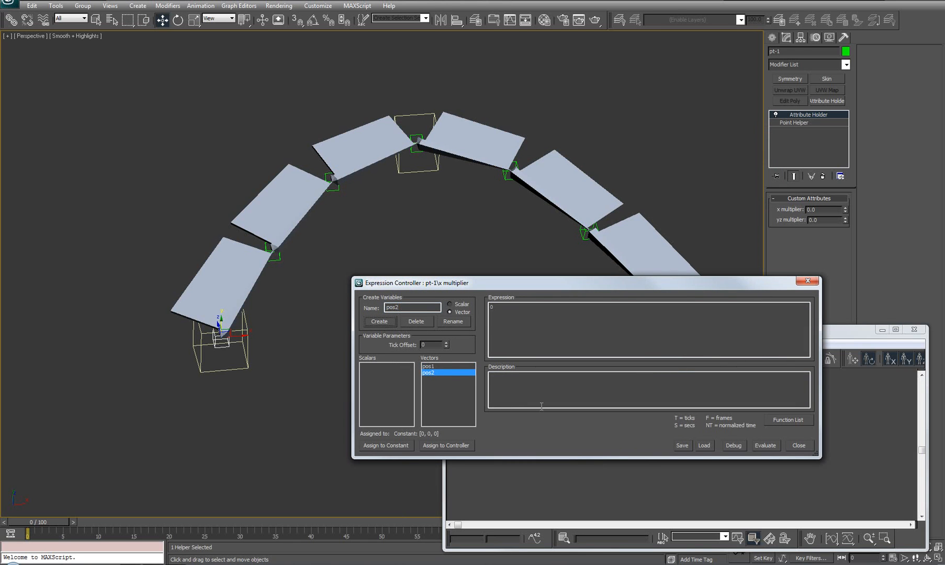
drag(460, 284, 416, 308)
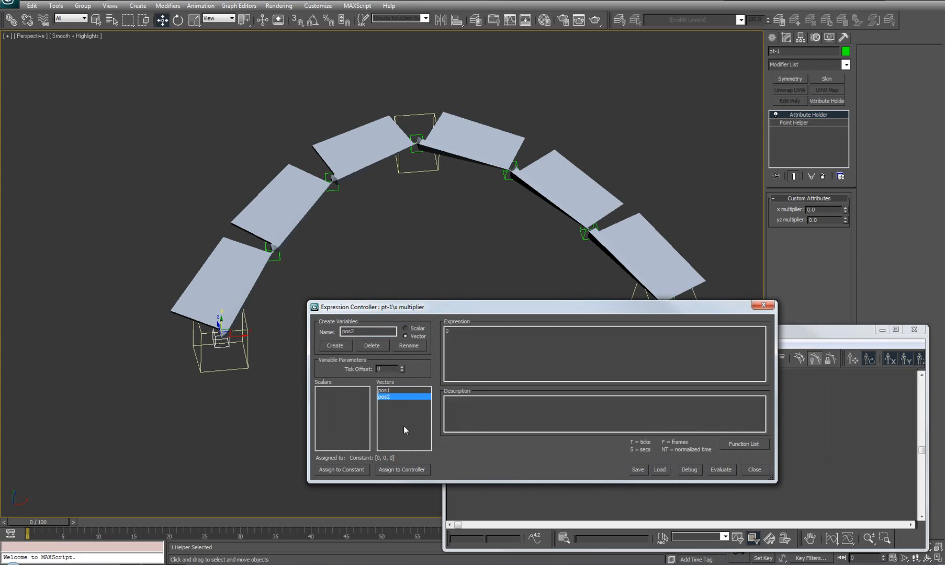
- Assign the pos1 vector variable to the pt-1 object as its controller
click(387, 392)
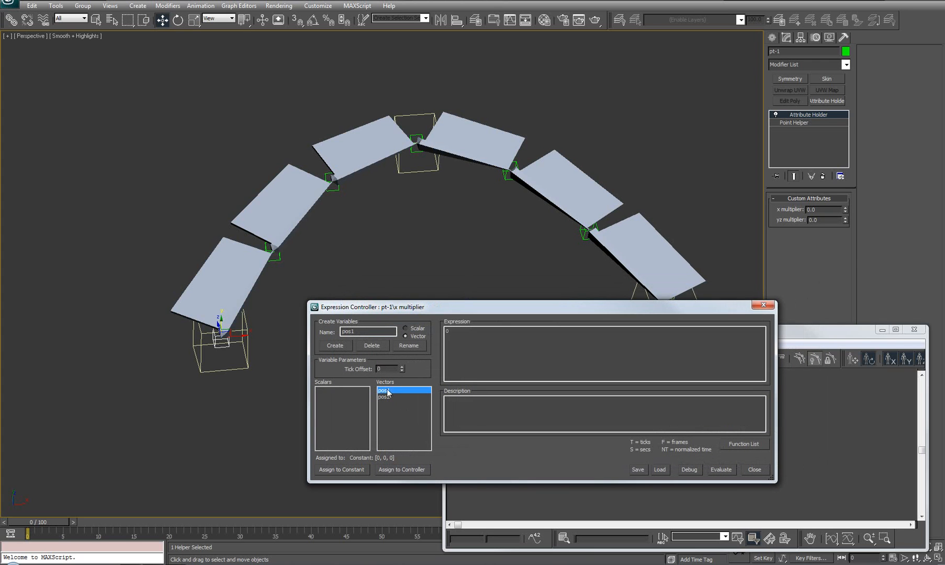
click(402, 469)
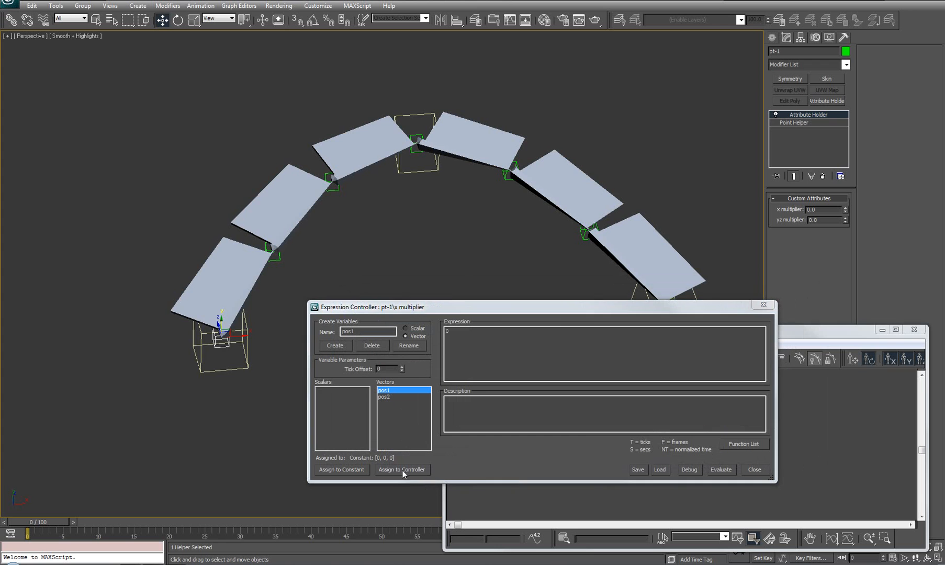
drag(140, 67, 197, 73)
middle_drag(470, 173, 517, 148)
scroll(517, 148, down, 4)
middle_drag(458, 223, 530, 168)
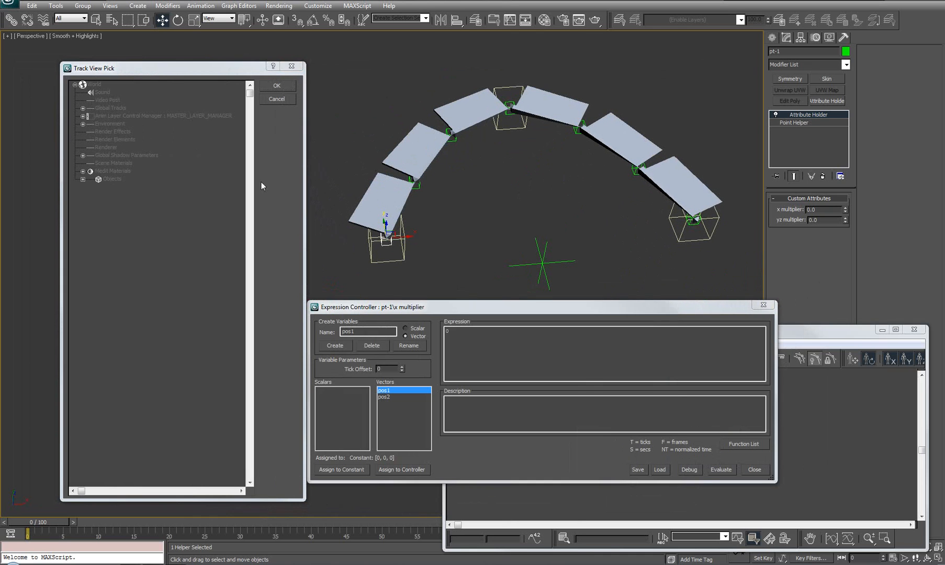
click(83, 178)
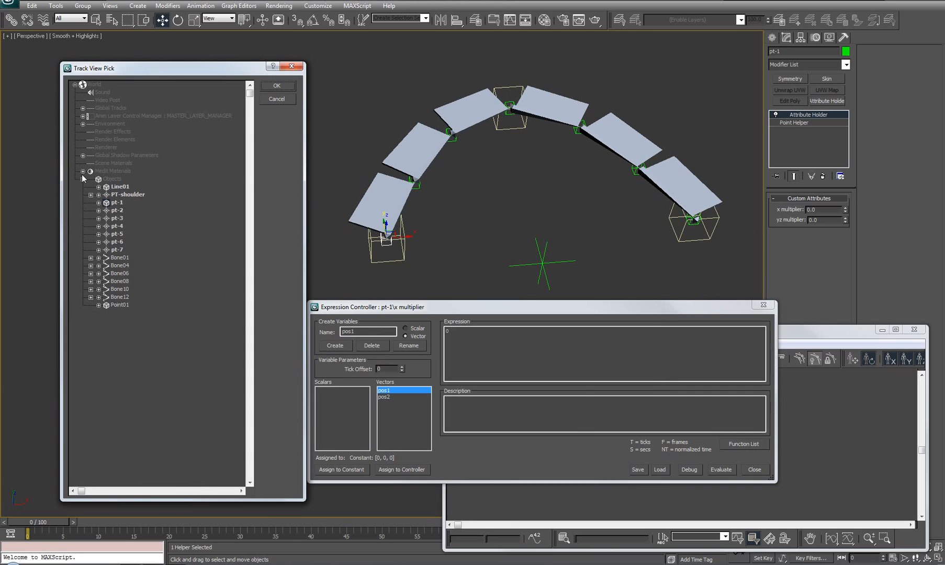
click(99, 202)
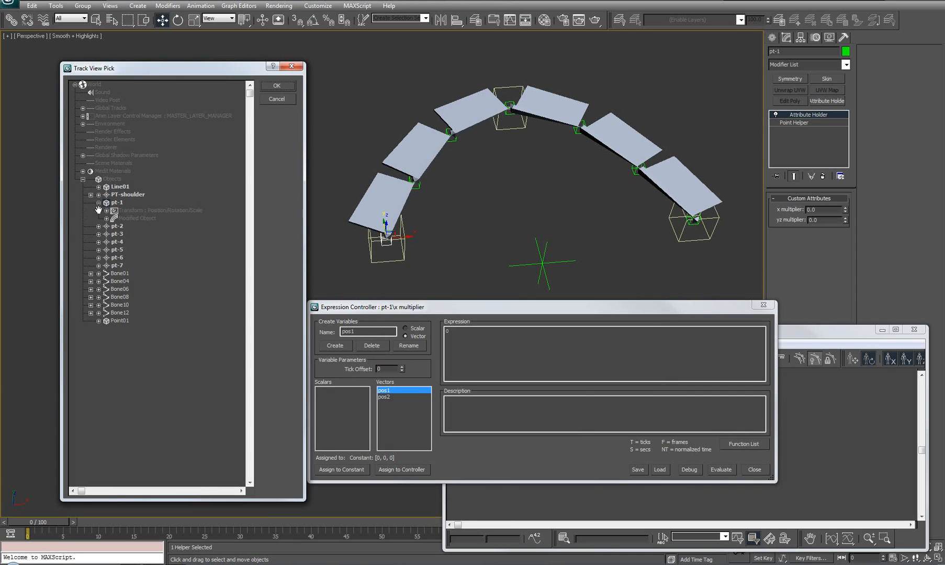
click(99, 202)
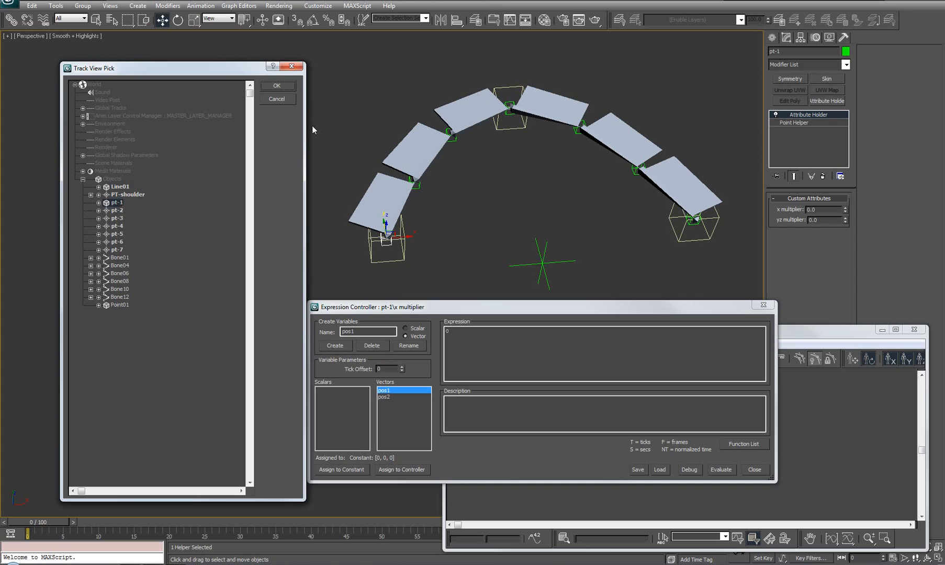
click(278, 86)
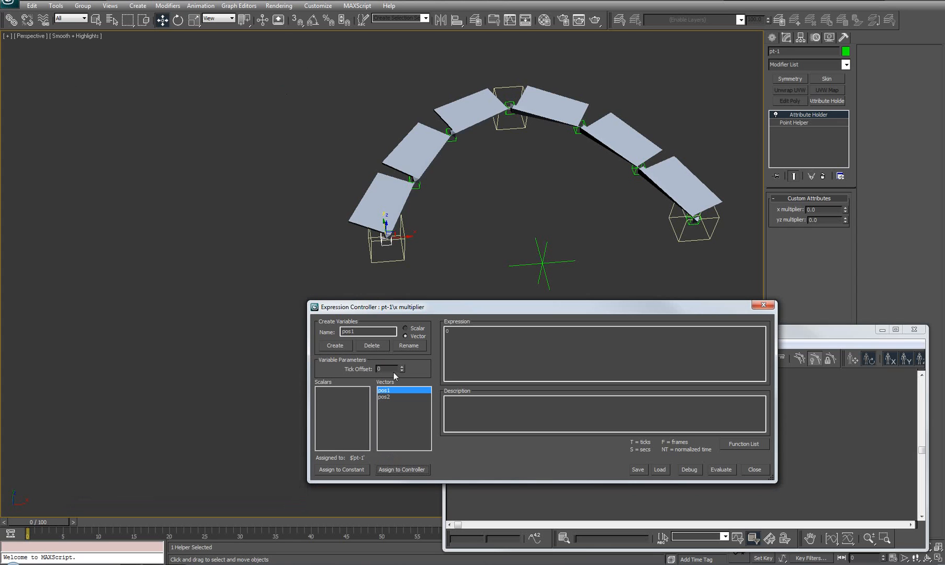
- Assign the pos2 vector variable to the pt-2 object and check the assignments of both variables
click(382, 397)
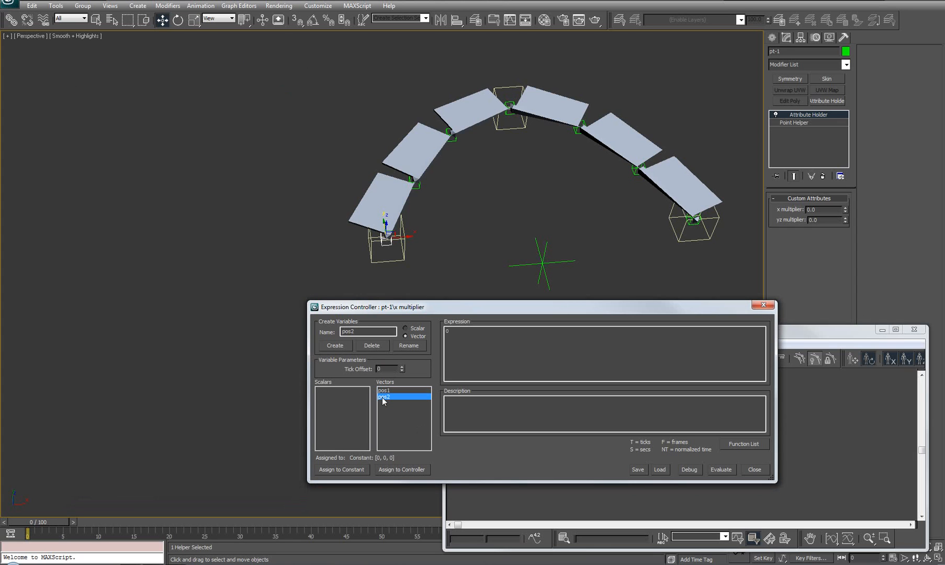
click(400, 470)
click(117, 211)
click(278, 86)
click(381, 389)
click(382, 398)
click(384, 390)
click(384, 398)
click(383, 391)
click(384, 397)
click(384, 392)
- Set the x multiplier expression to length(pos1-pos2) and evaluate it
click(515, 344)
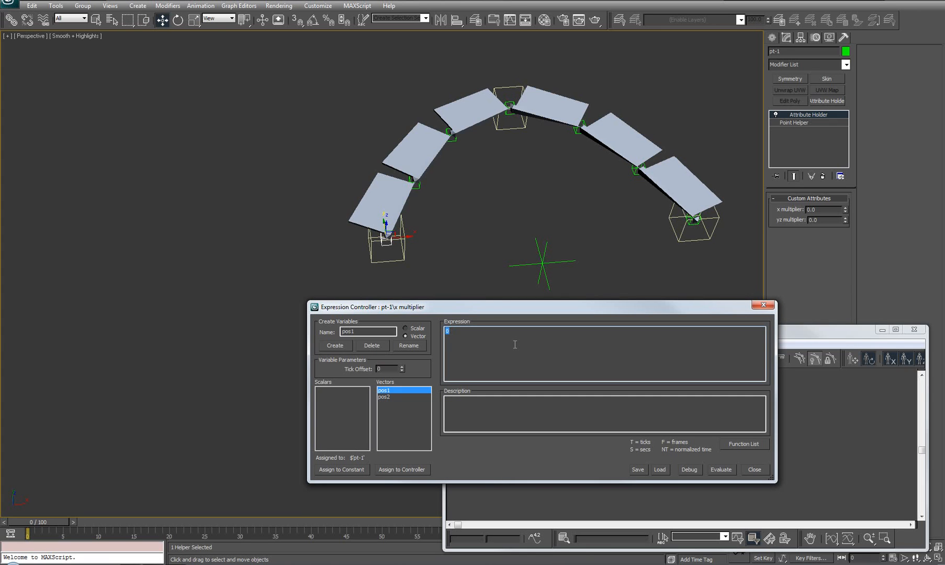
text(length(pos1-pos2))
drag(603, 308, 507, 310)
click(624, 472)
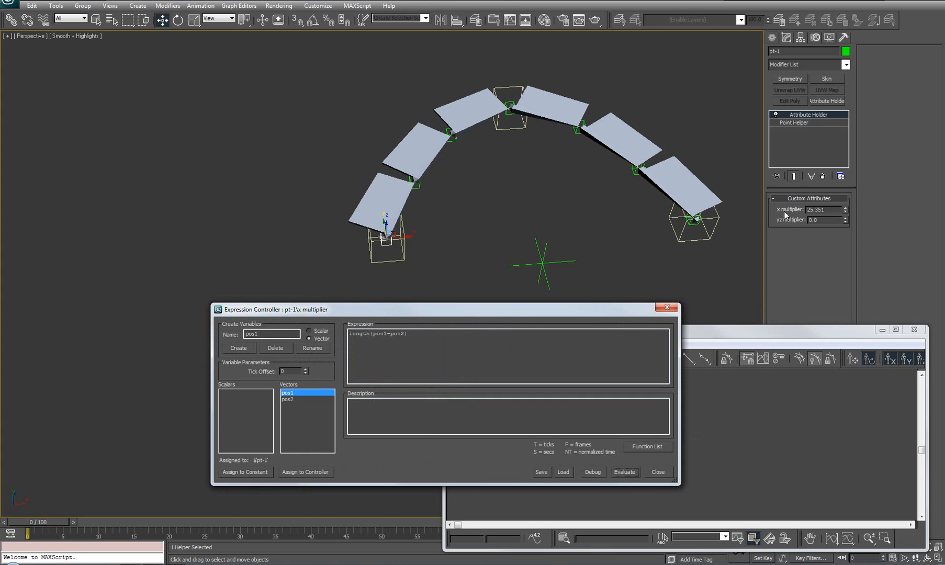
- Divide the x multiplier expression by 25.351, evaluate it and close the Expression Controller
click(829, 211)
double_click(829, 210)
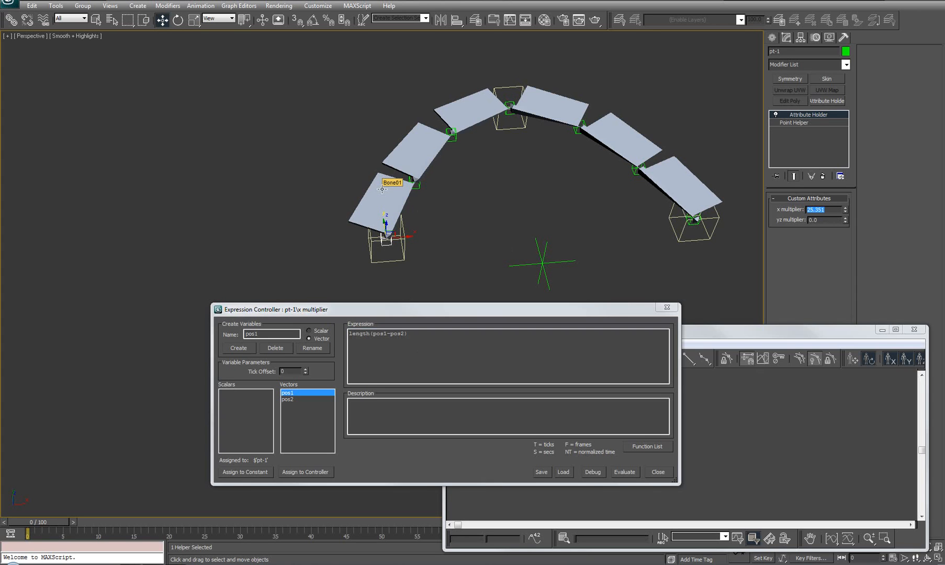
click(429, 334)
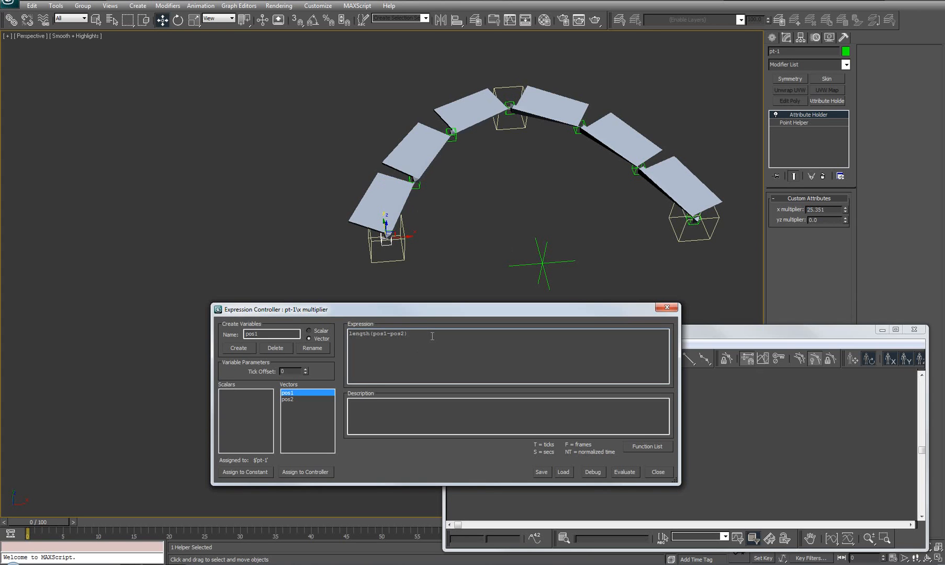
text(/25.351)
click(626, 472)
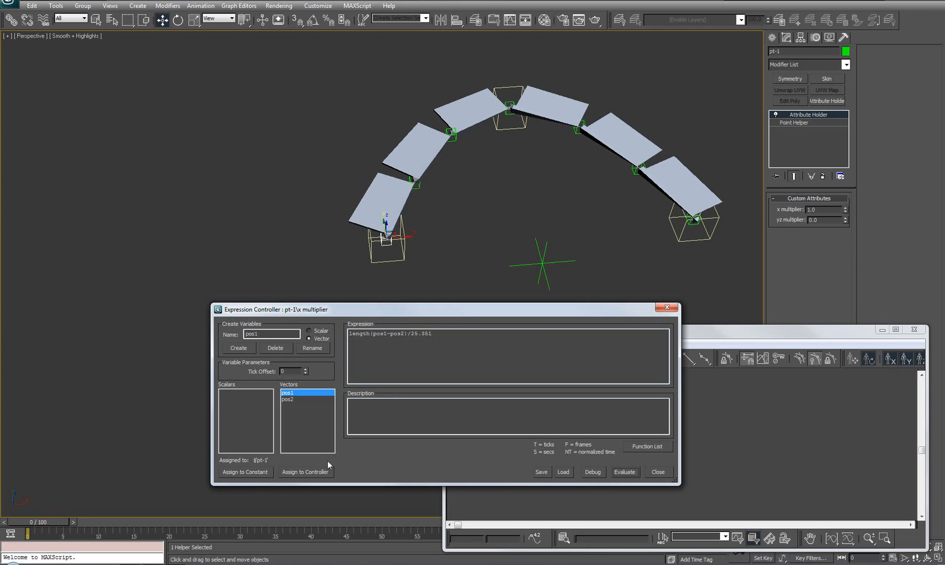
mouse_move(44, 521)
mouse_down()
mouse_move(141, 521)
mouse_move(38, 530)
mouse_up()
key(w)
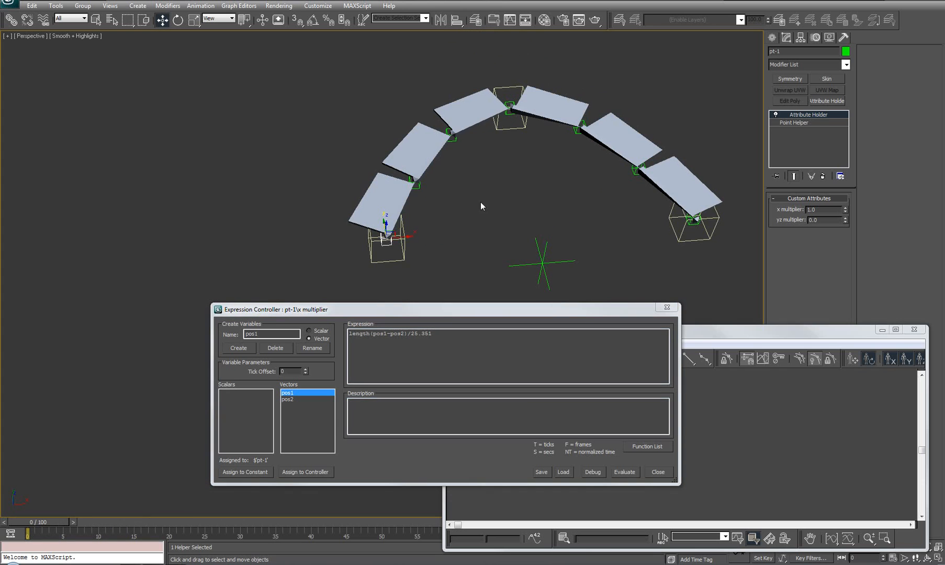
middle_drag(484, 200, 475, 219)
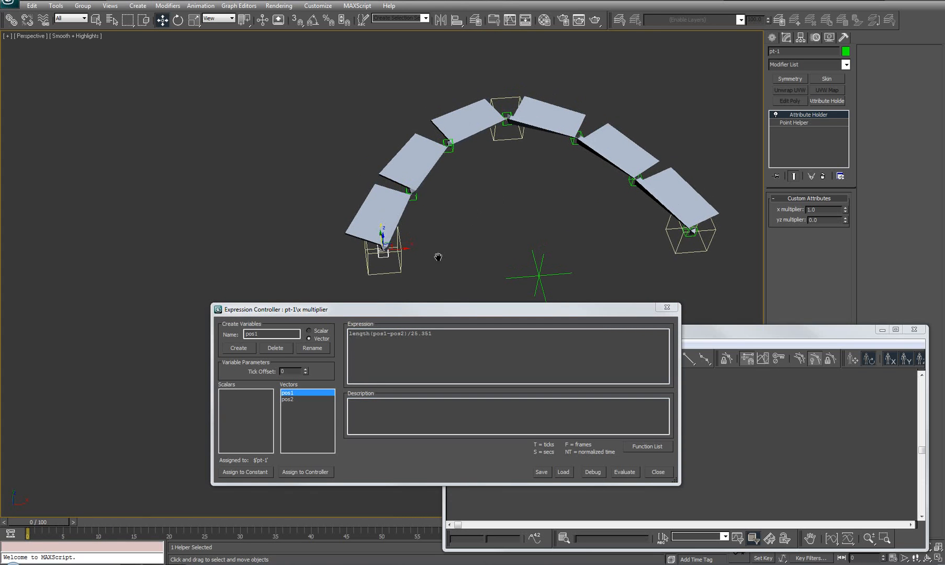
middle_drag(454, 265, 438, 255)
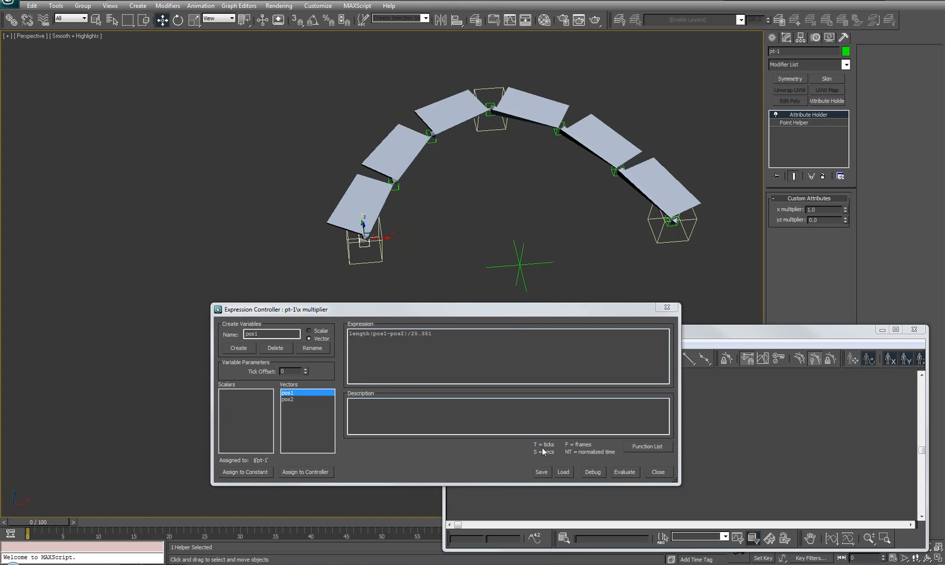
click(659, 472)
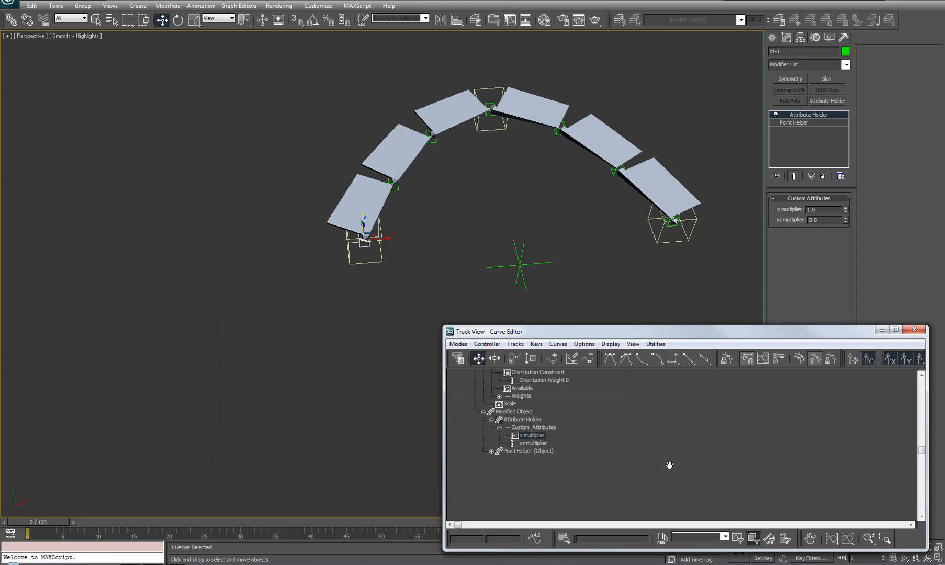
- Assign a Float Expression controller to the yz multiplier attribute of pt-1
click(533, 444)
right_click(537, 443)
click(544, 460)
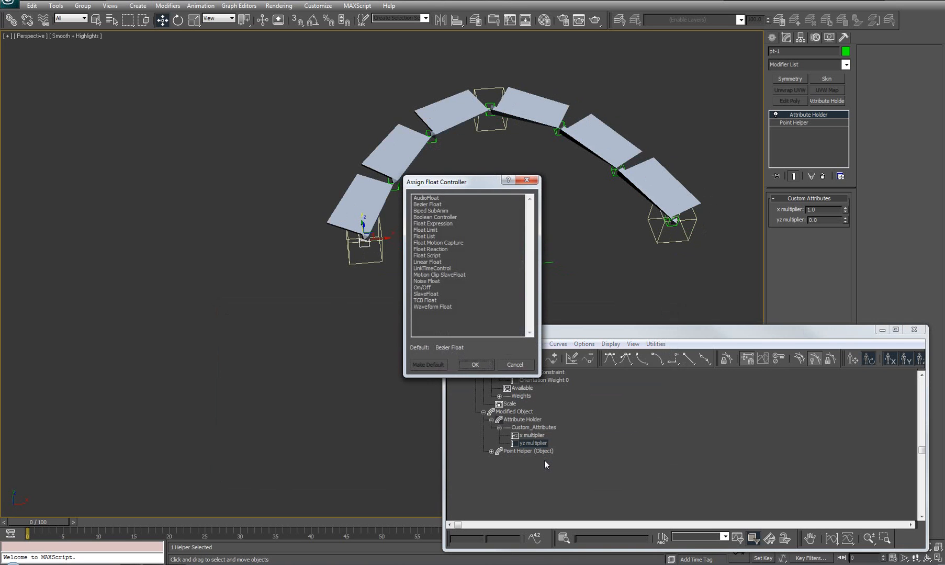
click(436, 224)
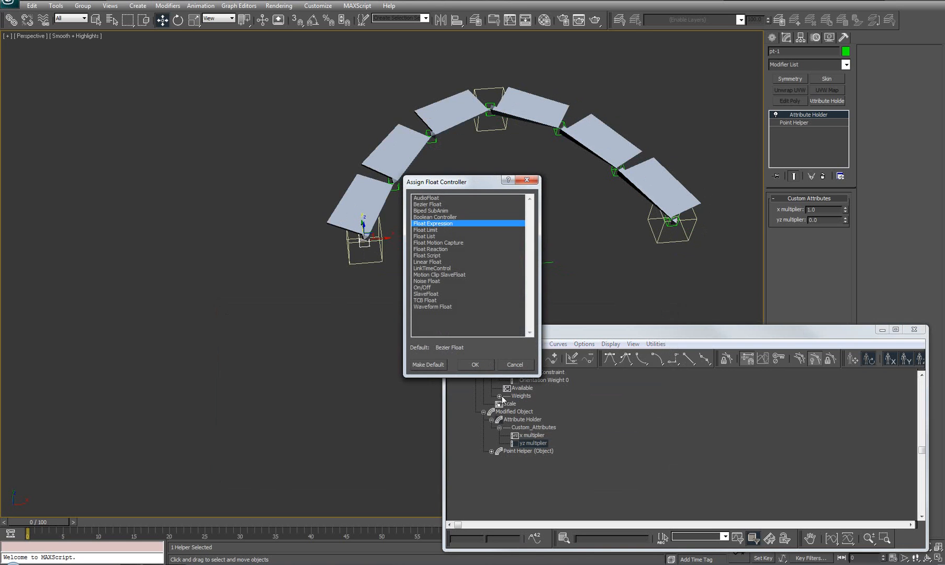
click(475, 365)
- Create two vector variables named pos1 and pos2 for the yz multiplier expression of pt-1
click(272, 334)
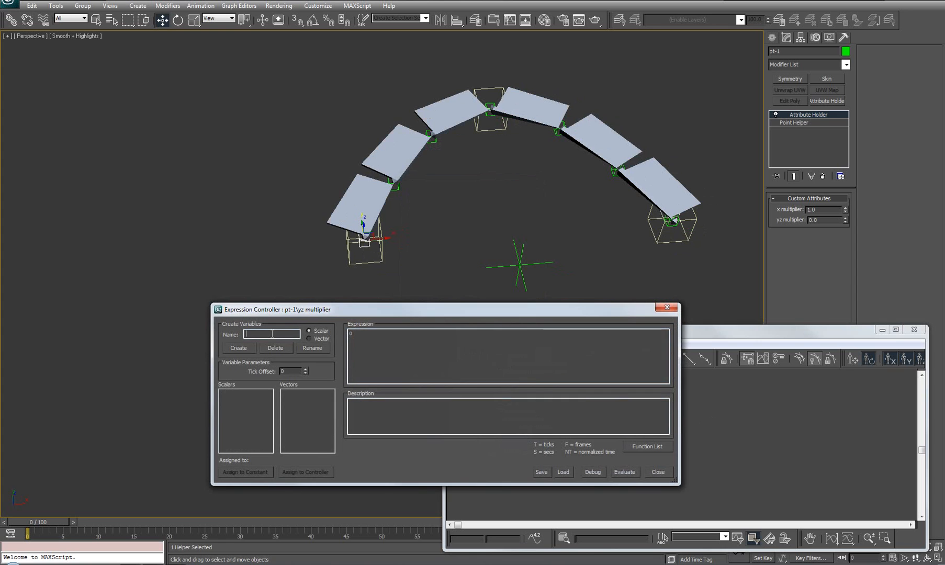
text(pos1)
click(308, 338)
click(239, 348)
drag(255, 333, 260, 333)
text(2)
click(246, 348)
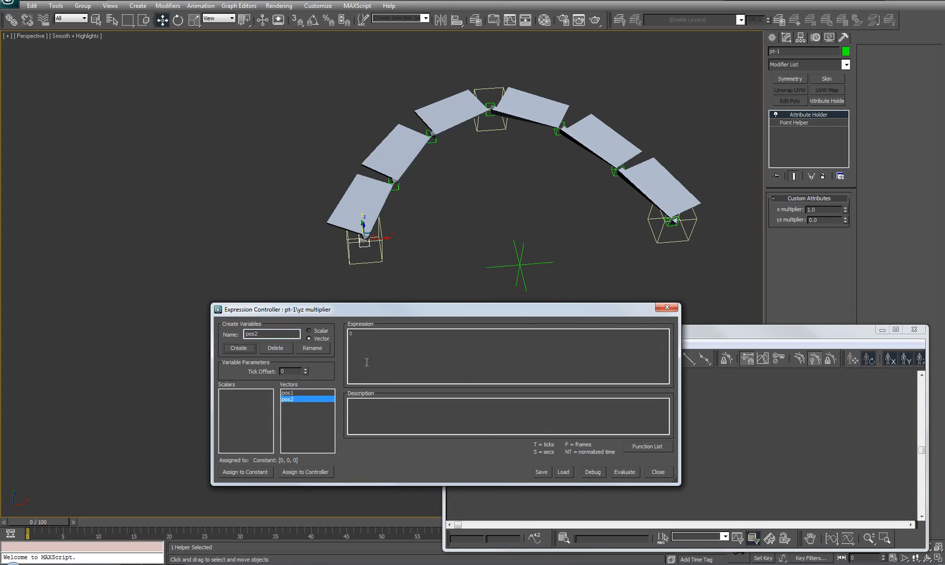
- Enter length(pos1-pos2) as the yz multiplier expression of pt-1
drag(395, 341, 345, 336)
text(len)
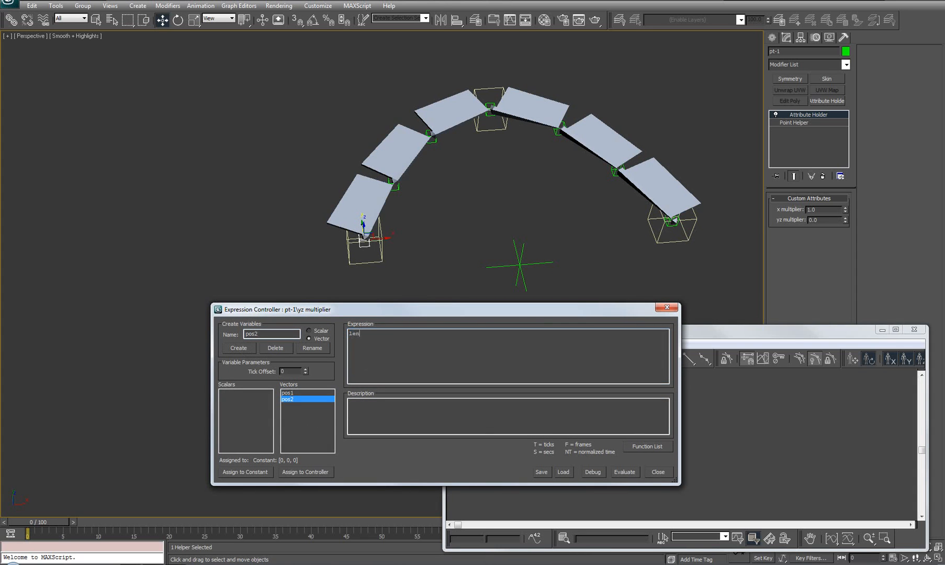
text(gth(pos1-pos2)
- Assign the pos1 variable to the pt-1 object and the pos2 variable to the pt-2 object for the yz multiplier
click(286, 393)
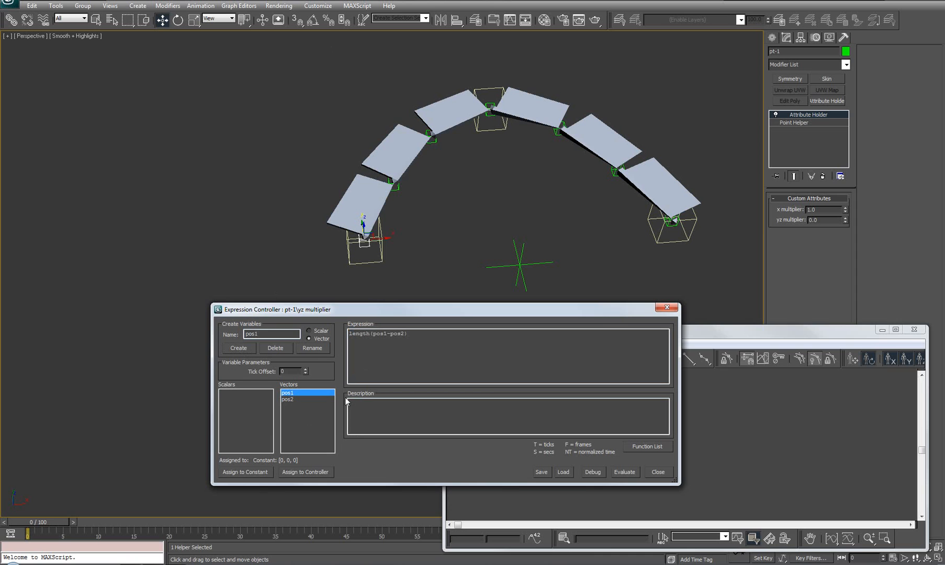
click(301, 473)
click(117, 202)
click(276, 86)
click(288, 399)
click(297, 473)
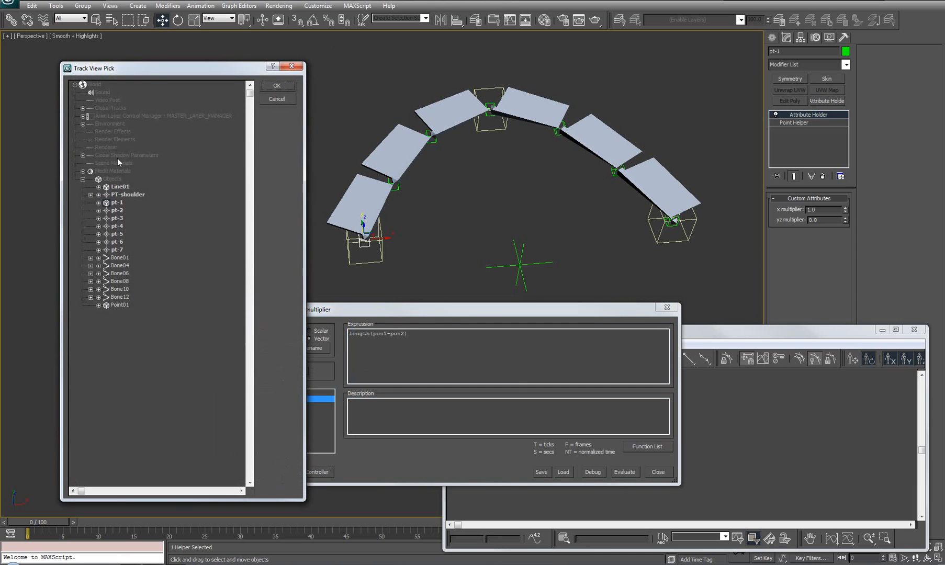
click(276, 86)
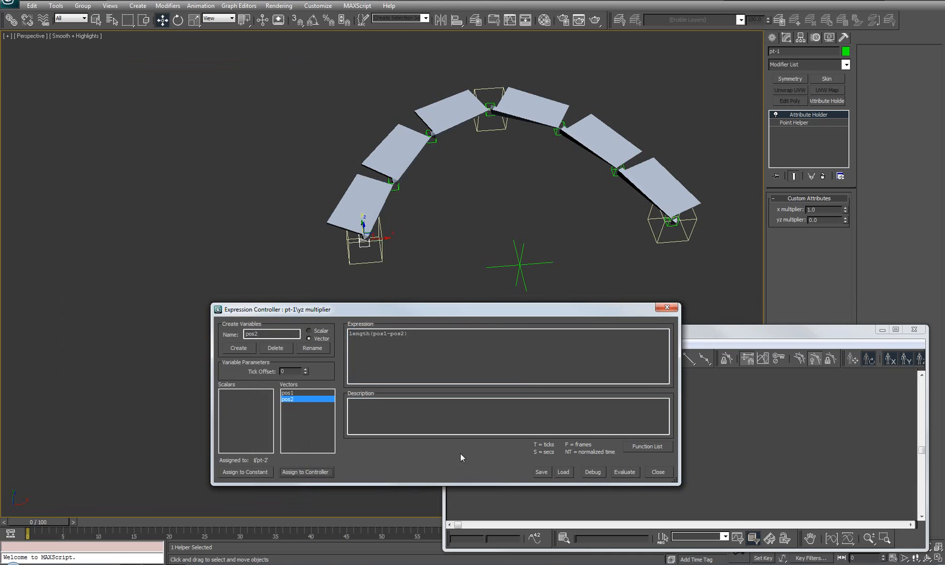
- Evaluate the yz multiplier expression of pt-1, divide it by 25.351 and evaluate it again
click(624, 472)
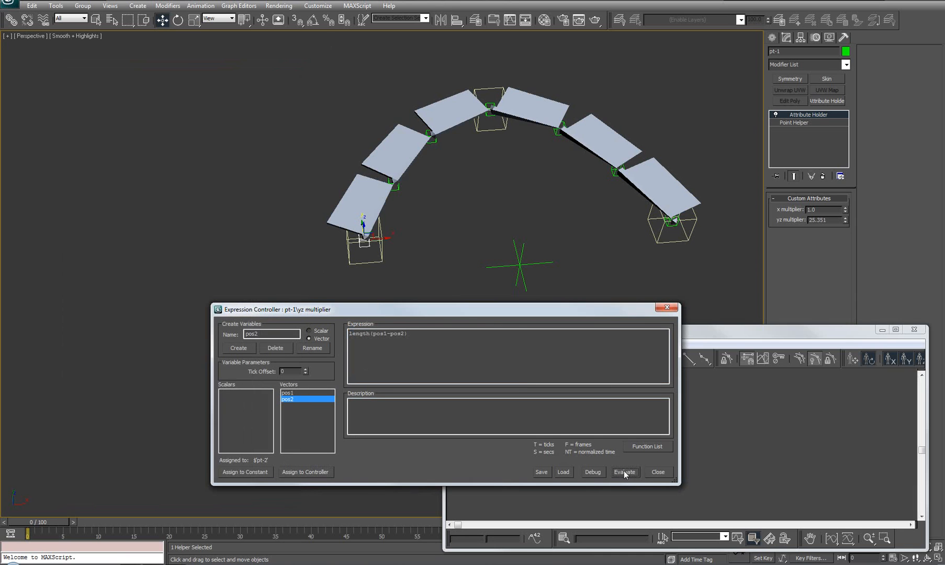
double_click(823, 220)
right_click(822, 220)
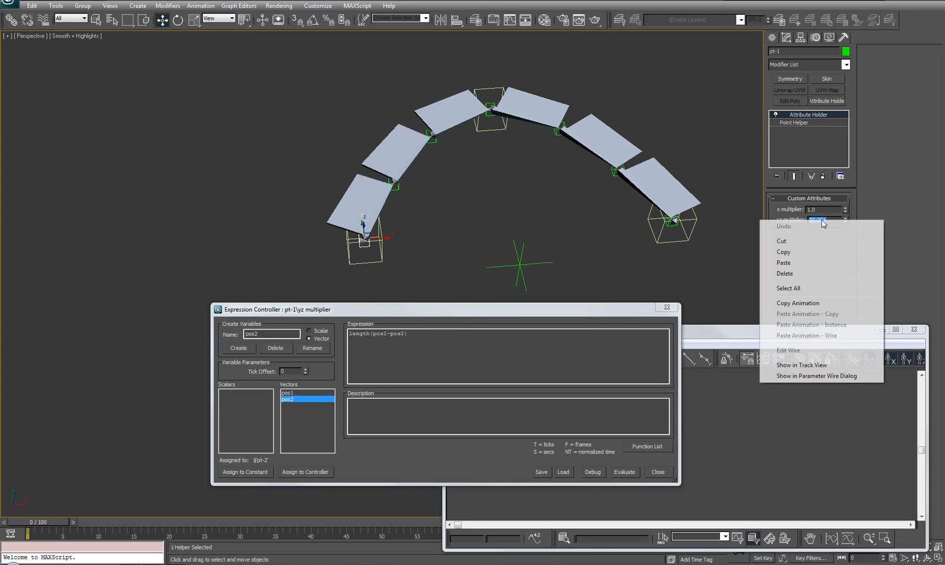
click(784, 256)
click(474, 353)
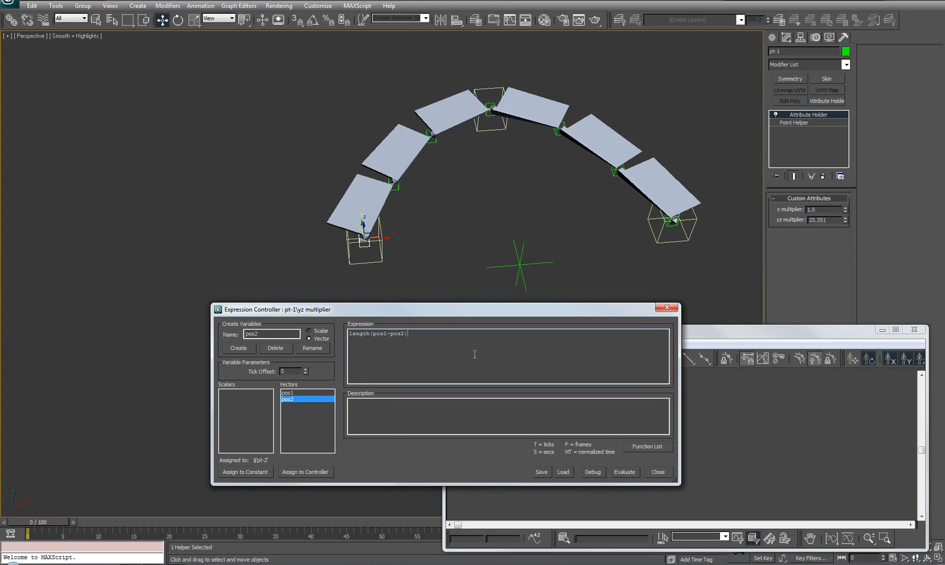
text(/)
key(ctrl+v)
click(626, 472)
- Invert the yz multiplier expression to 1/(length(pos1-pos2)/25.351), evaluate it and close the Expression Controller
click(349, 333)
text(1/()
click(619, 472)
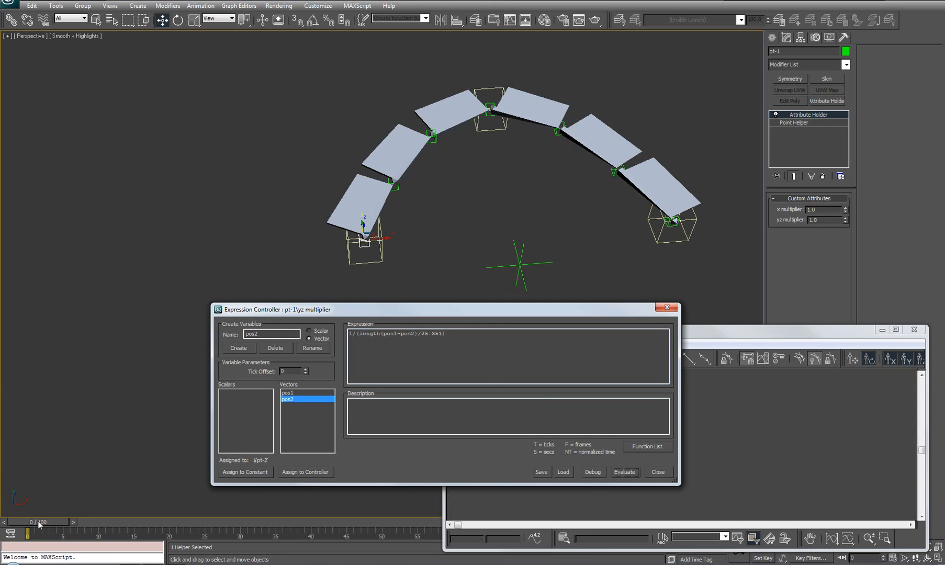
drag(44, 524, 57, 527)
drag(77, 532, 25, 534)
key(w)
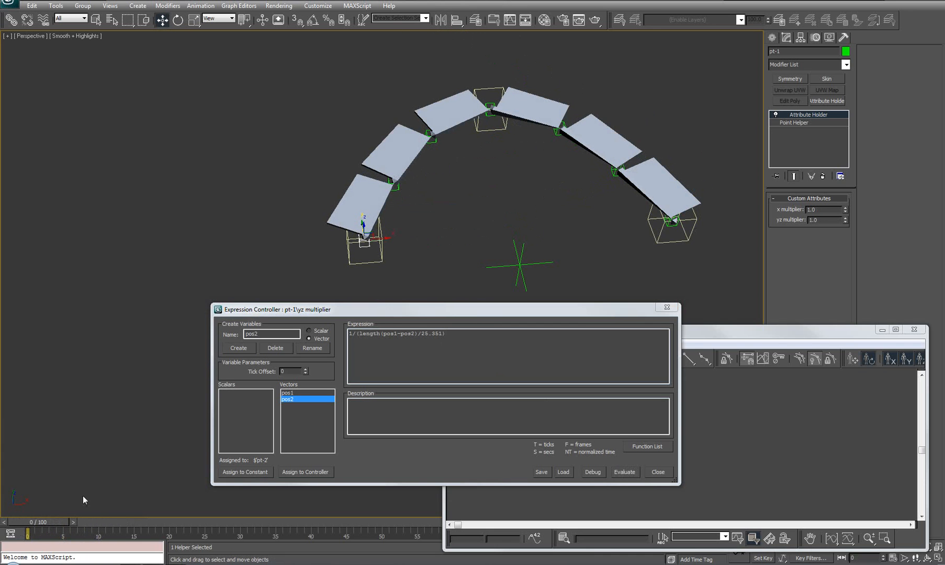
click(667, 307)
- Copy the Attribute Holder modifier from the large Point01 helper onto the point helpers pt-2 through pt-7
middle_drag(550, 260, 325, 278)
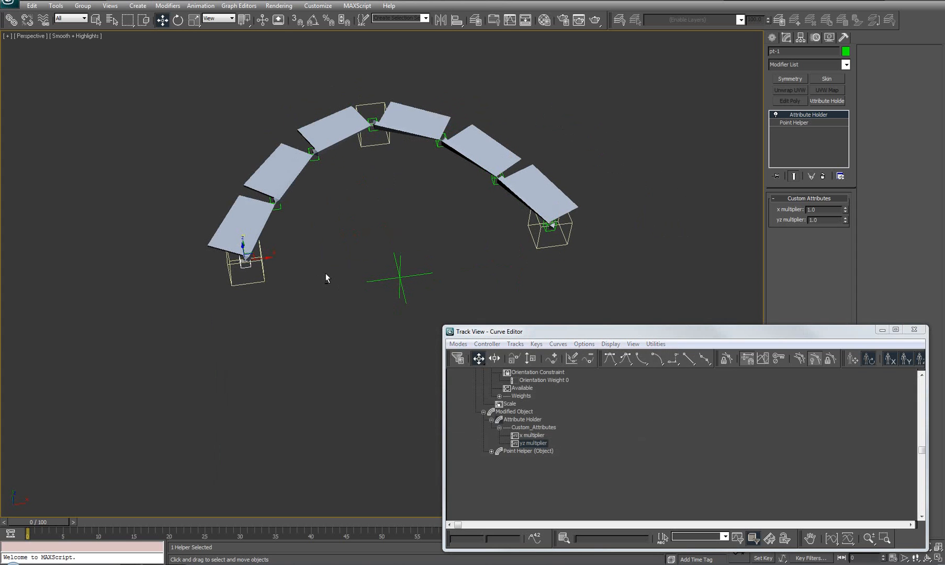
alt+middle_drag(333, 220, 440, 291)
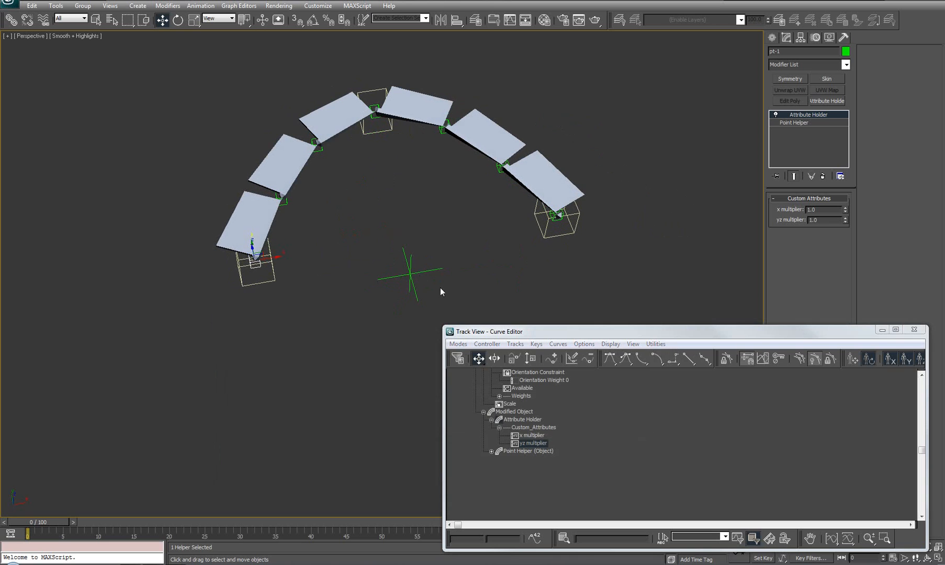
click(412, 274)
middle_drag(325, 213, 325, 224)
drag(808, 117, 286, 216)
drag(808, 116, 320, 159)
drag(806, 117, 442, 148)
drag(805, 117, 498, 183)
drag(805, 117, 557, 237)
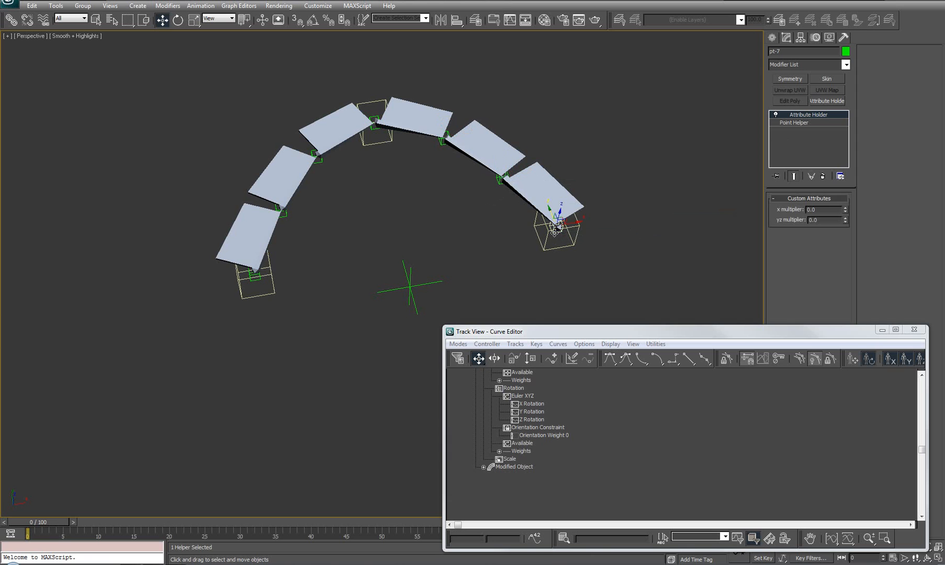
- Select pt-2, enlarge the Curve Editor and expand the helper's Attribute Holder down to its x and yz multiplier tracks
middle_drag(364, 245, 408, 239)
click(310, 209)
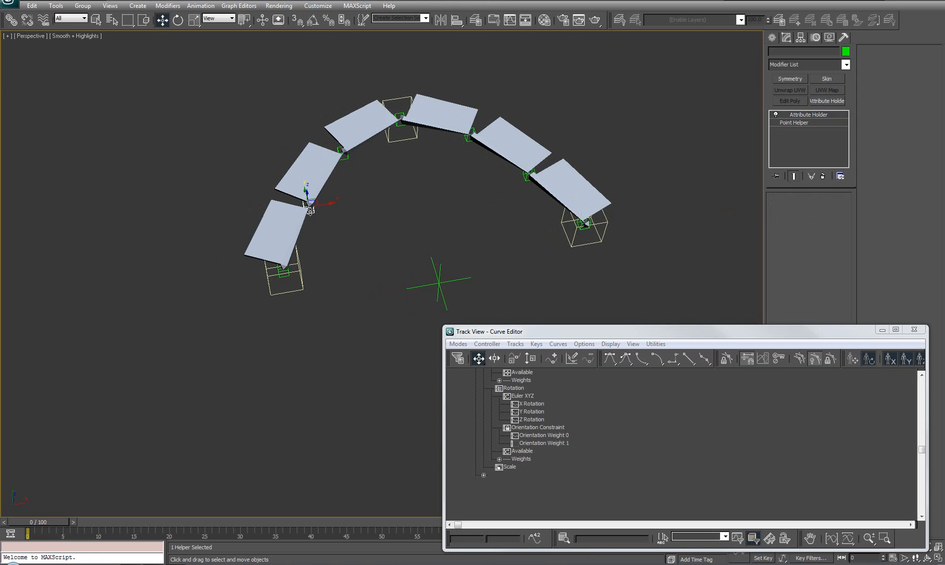
middle_drag(505, 257, 511, 268)
alt+middle_drag(511, 268, 426, 241)
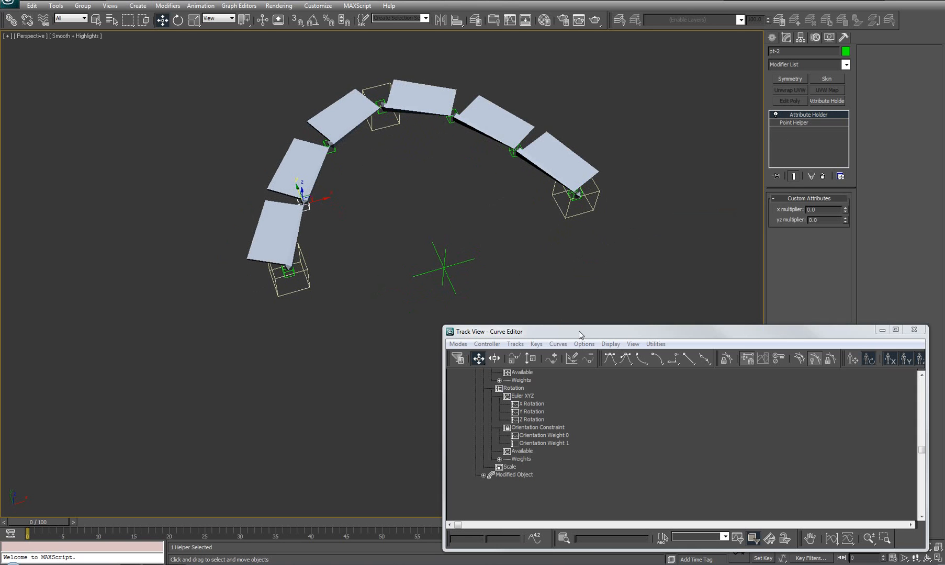
drag(580, 328, 582, 289)
drag(590, 365, 595, 489)
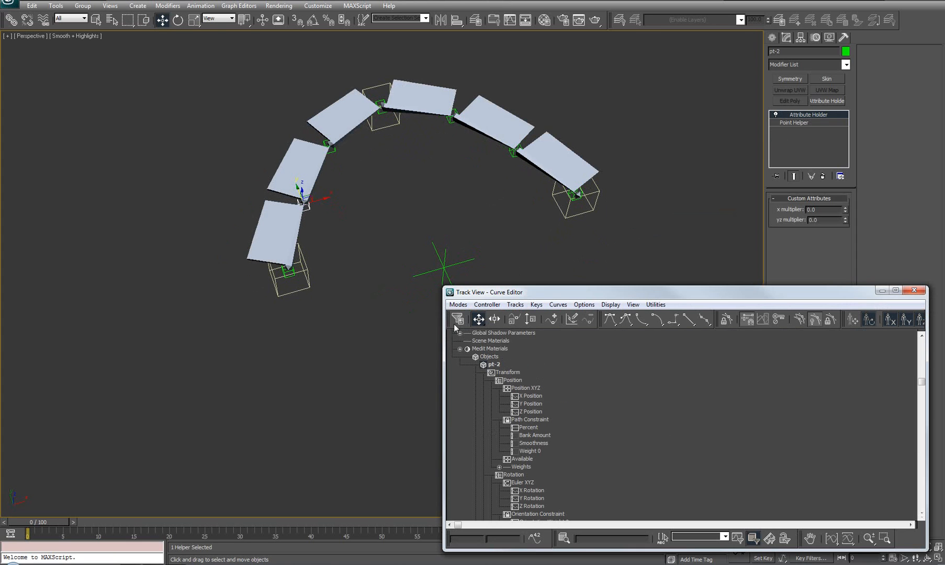
drag(615, 443, 676, 413)
click(484, 468)
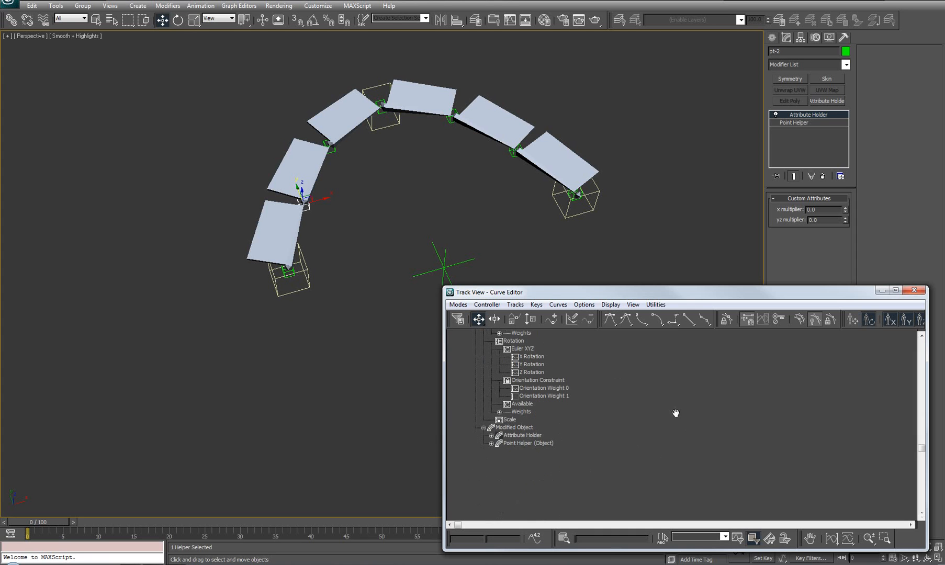
click(491, 435)
click(499, 443)
scroll(638, 444, down, 1)
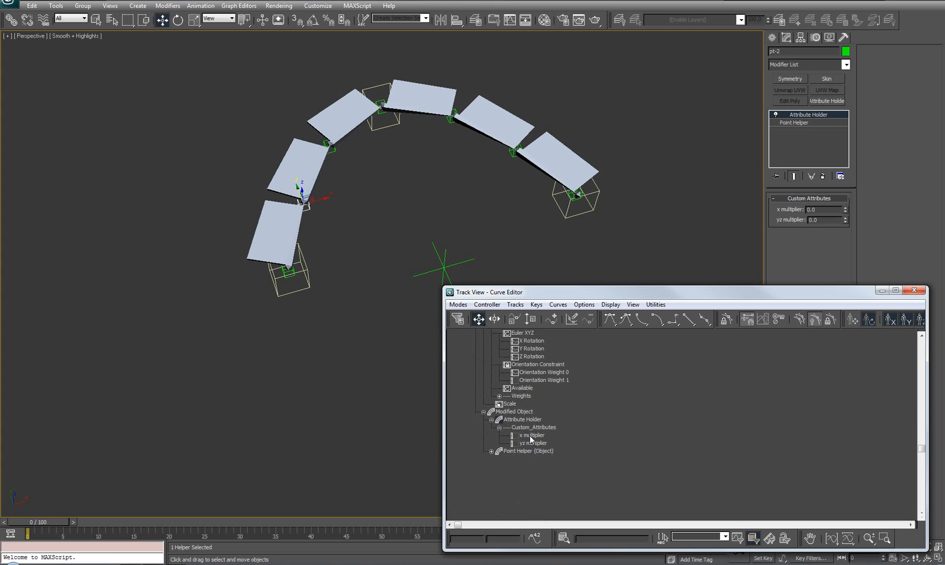
- Assign a Float Expression controller to the x multiplier attribute of pt-2
right_click(529, 436)
click(548, 452)
click(424, 224)
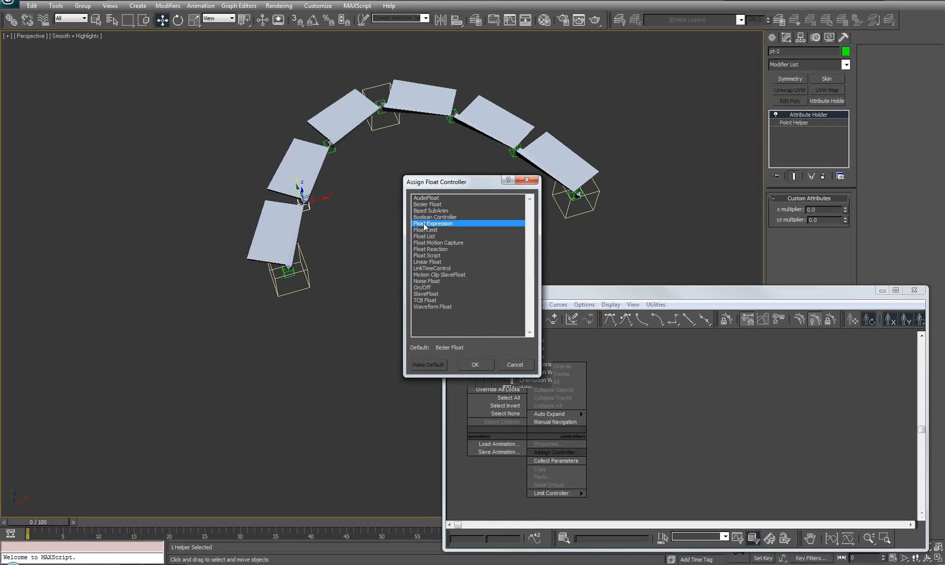
click(474, 365)
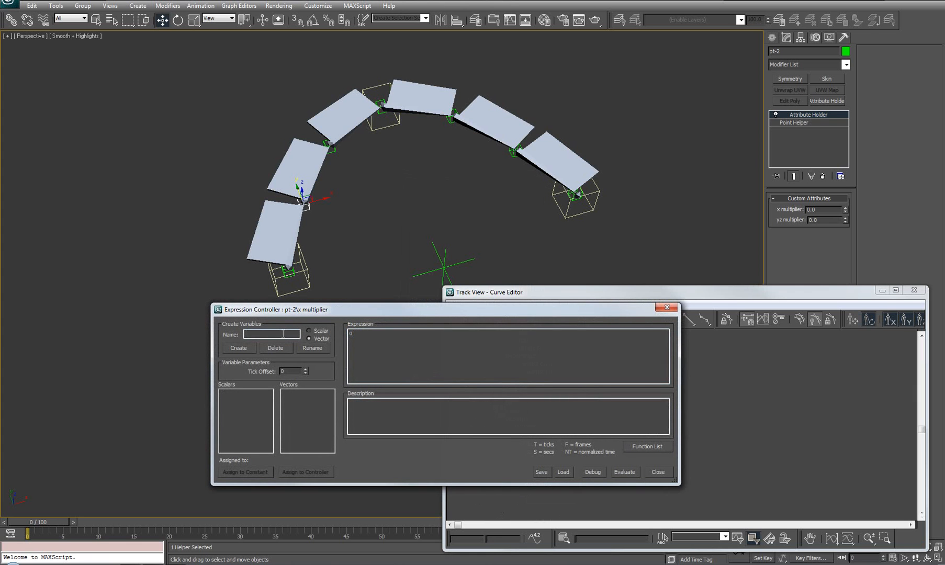
- Create the vector variables pos1 and pos2 for the x multiplier expression of pt-2
text(pos1)
click(237, 347)
drag(253, 334, 261, 335)
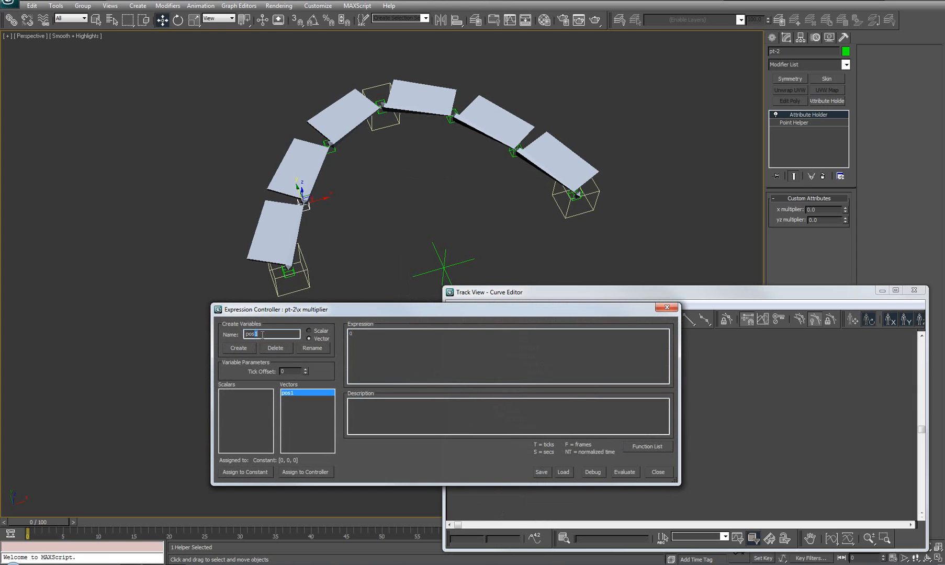
click(237, 348)
- Enter length(pos1-pos2) as the x multiplier expression of pt-2
drag(366, 334, 341, 336)
text(leng)
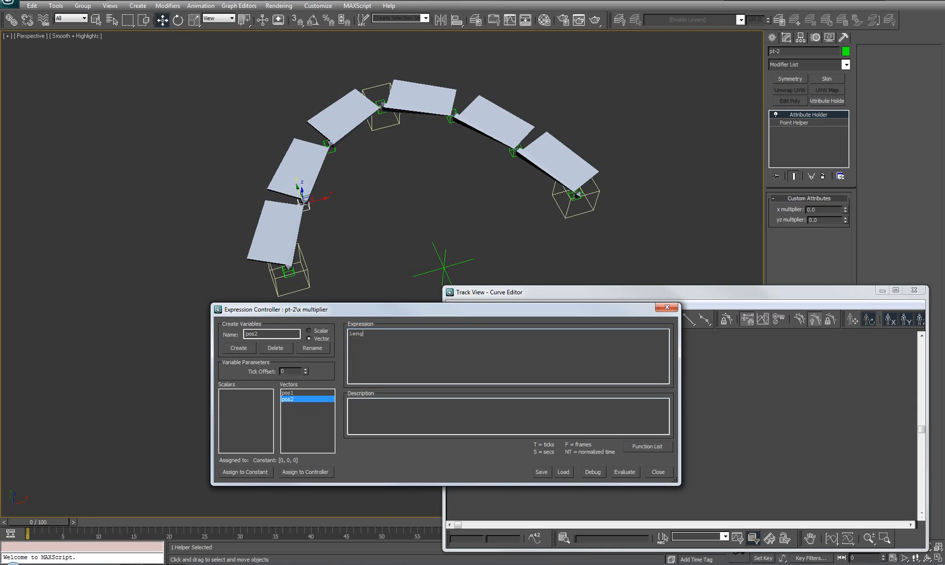
text(th(pos1-pos2)
- Assign the pos1 variable to the pt-2 object and the pos2 variable to the pt-3 object for the x multiplier
click(288, 393)
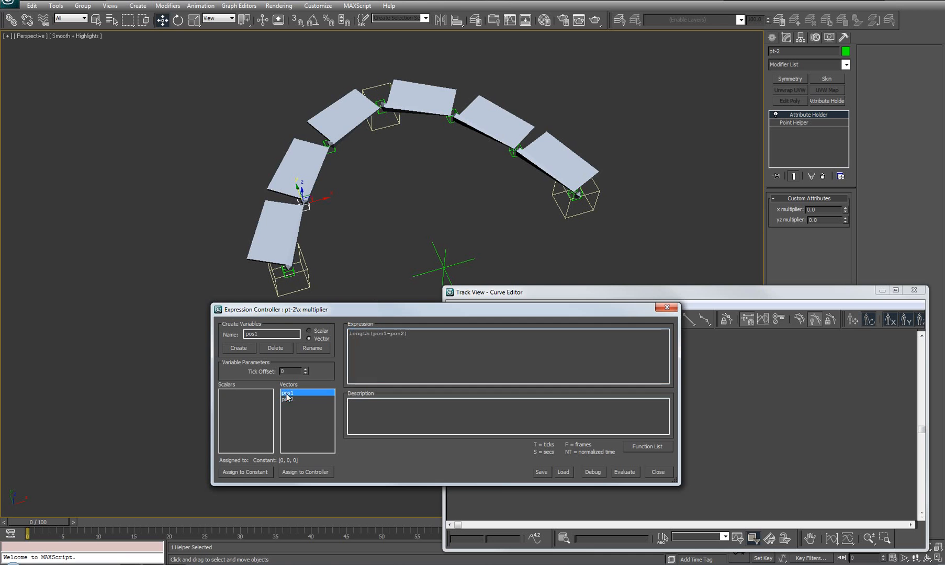
click(302, 471)
click(116, 211)
click(277, 86)
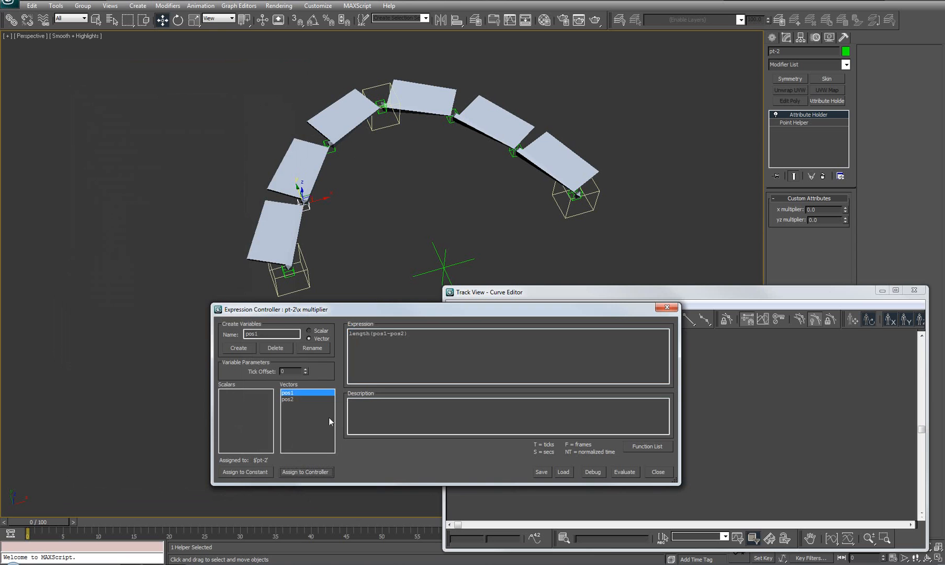
click(287, 400)
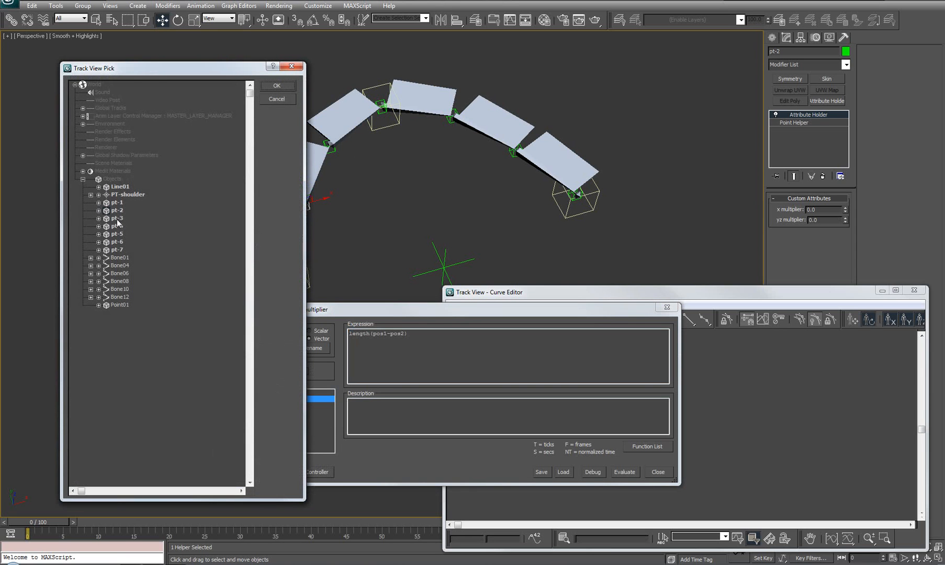
click(272, 83)
- Evaluate the x multiplier expression of pt-2, divide it by 25.317, evaluate it again and close the Expression Controller
click(625, 473)
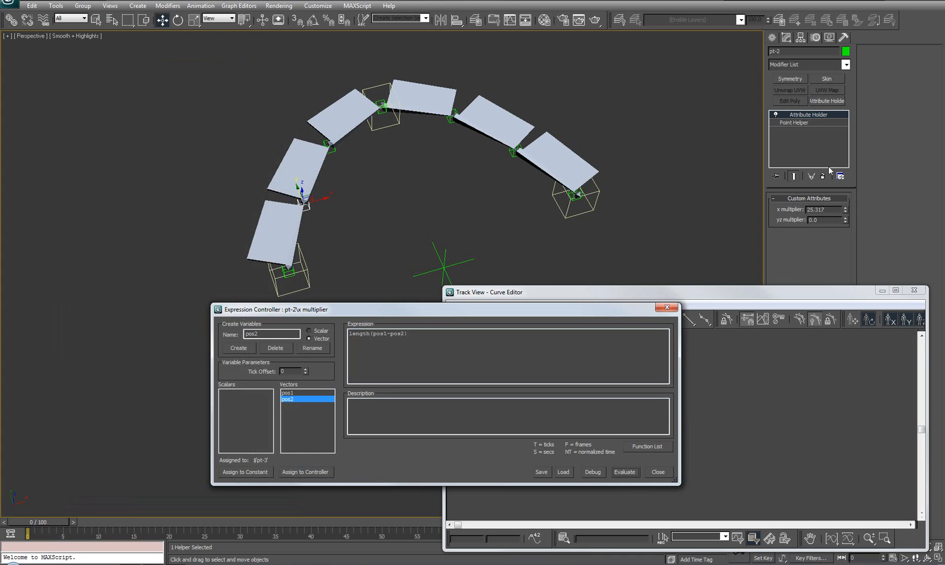
click(832, 209)
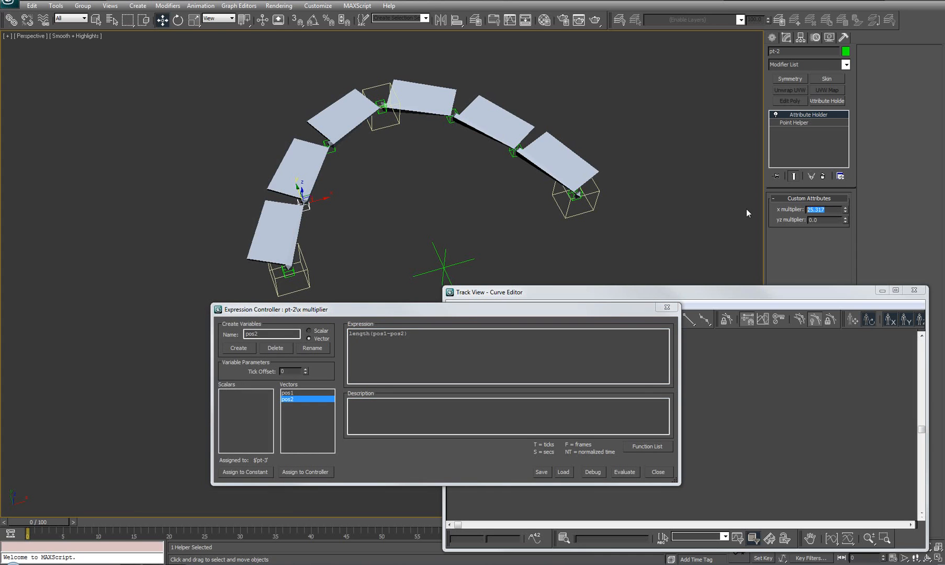
right_click(817, 213)
click(794, 246)
click(449, 351)
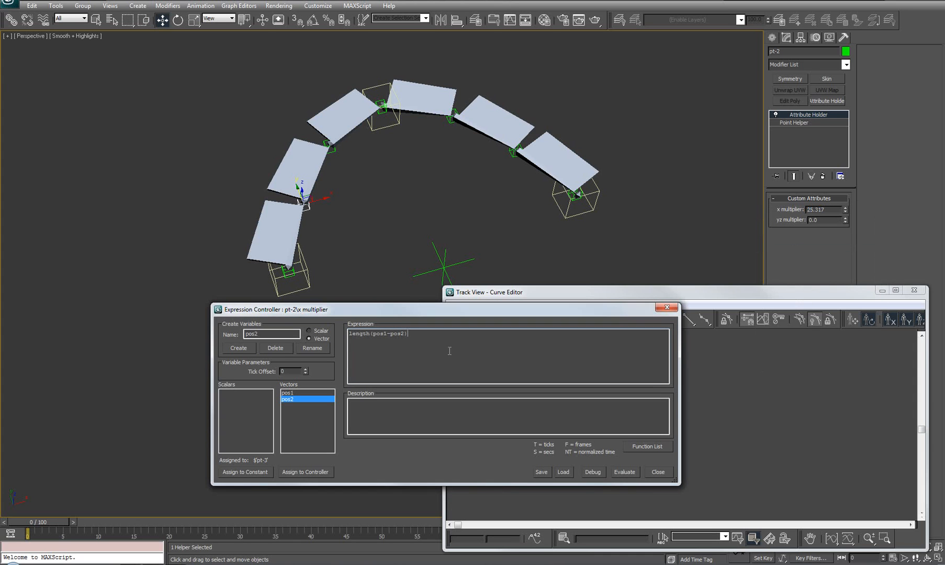
text(/)
key(ctrl+v)
click(626, 472)
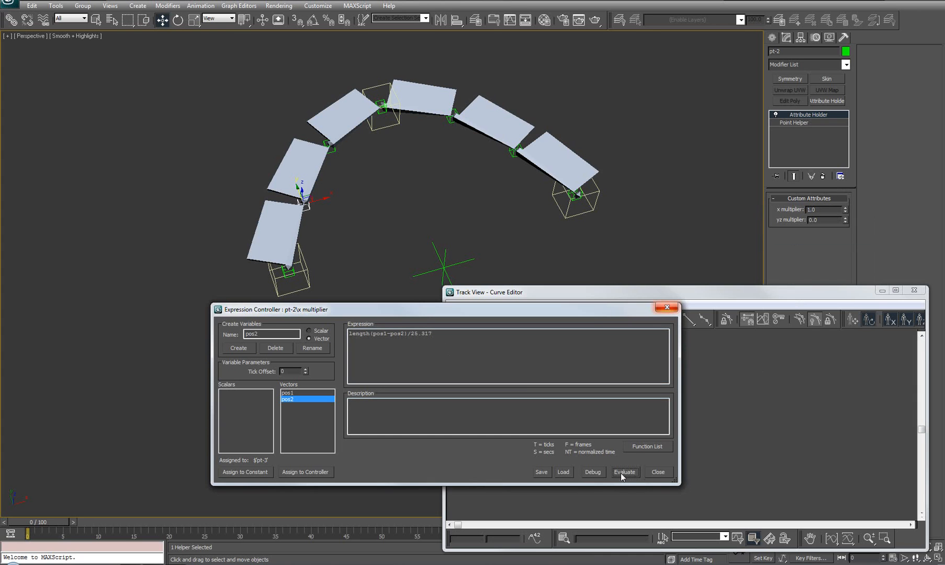
click(657, 472)
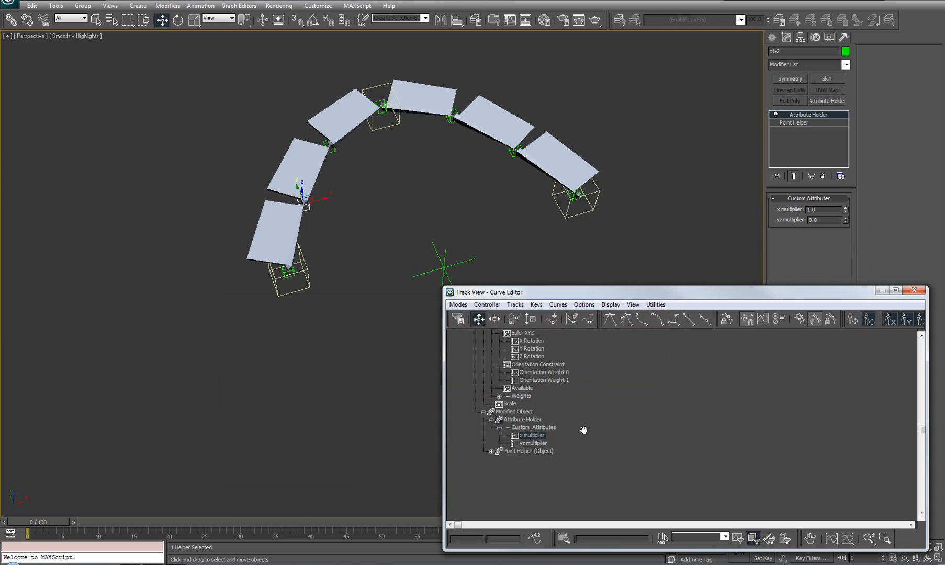
- Assign a Float Expression controller to the yz multiplier attribute of pt-2
right_click(536, 444)
click(551, 460)
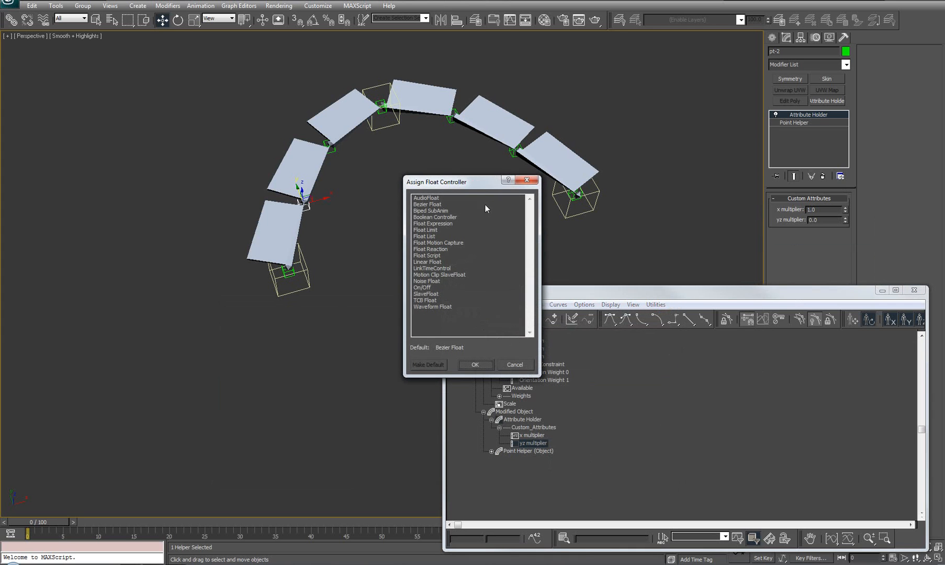
click(442, 224)
click(476, 362)
- Create two vector variables named pos1 and pos2 for the yz multiplier expression of pt-2
click(284, 331)
text(pos1)
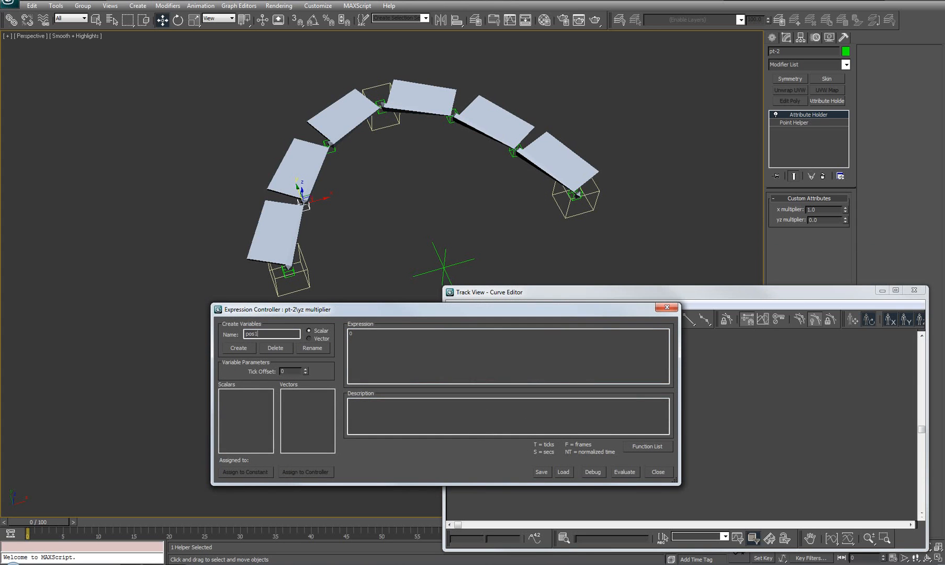
click(236, 349)
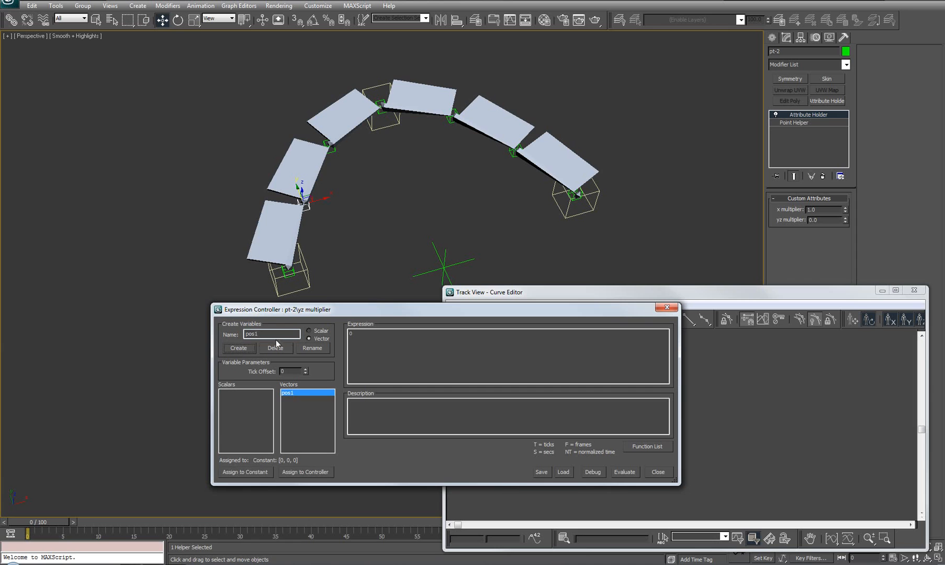
drag(255, 334, 261, 335)
click(243, 352)
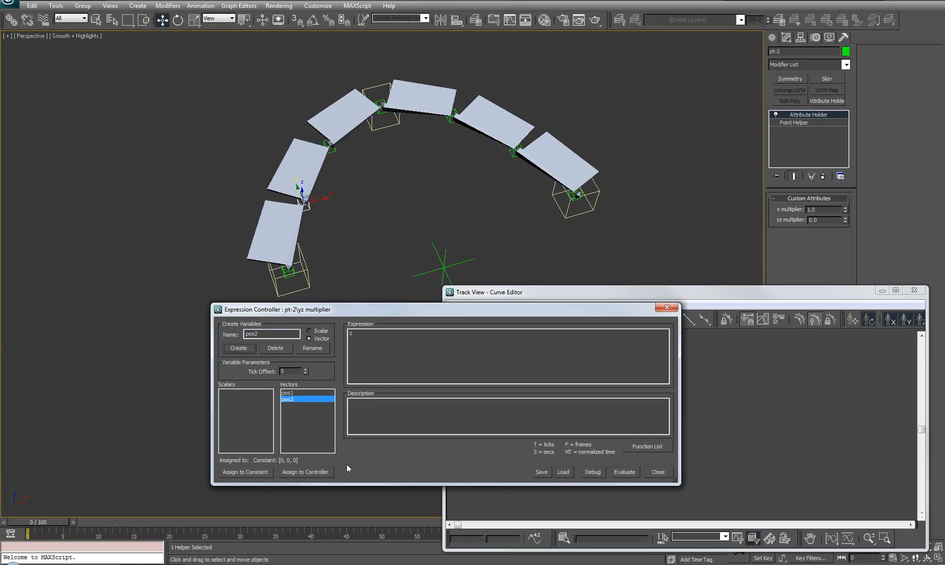
- Enter length(pos1-pos2) as the yz multiplier expression of pt-2
click(368, 346)
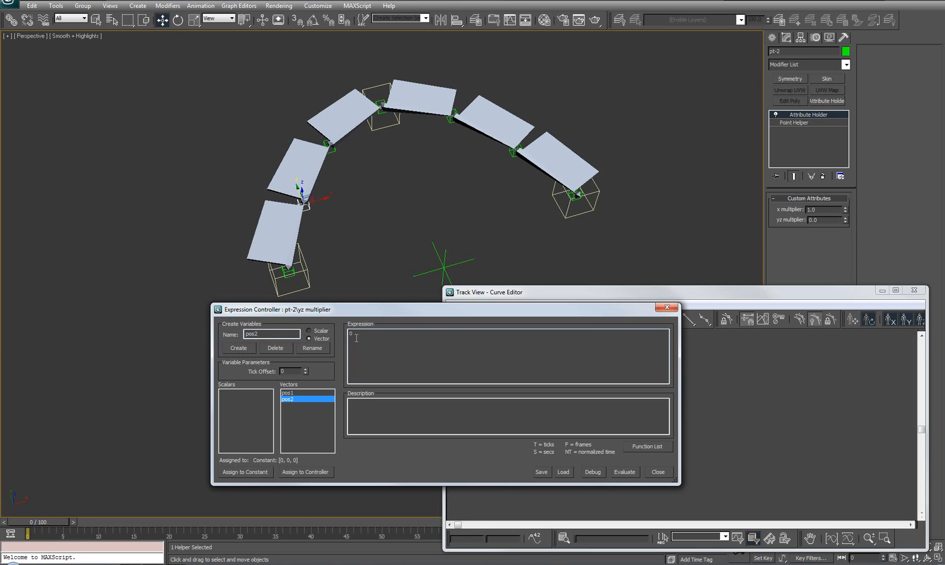
text(1)
text(lenght)
text(t)
text((pos1)
text(-pos2)
- Assign the pos1 variable to the pt-2 object and the pos2 variable to the pt-3 object for the yz multiplier
click(287, 393)
click(305, 472)
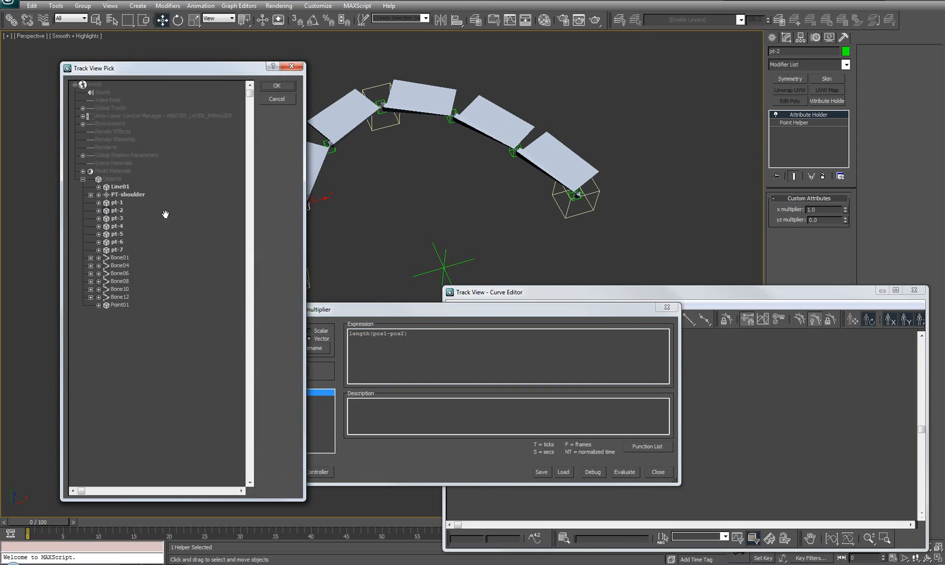
click(118, 211)
click(276, 87)
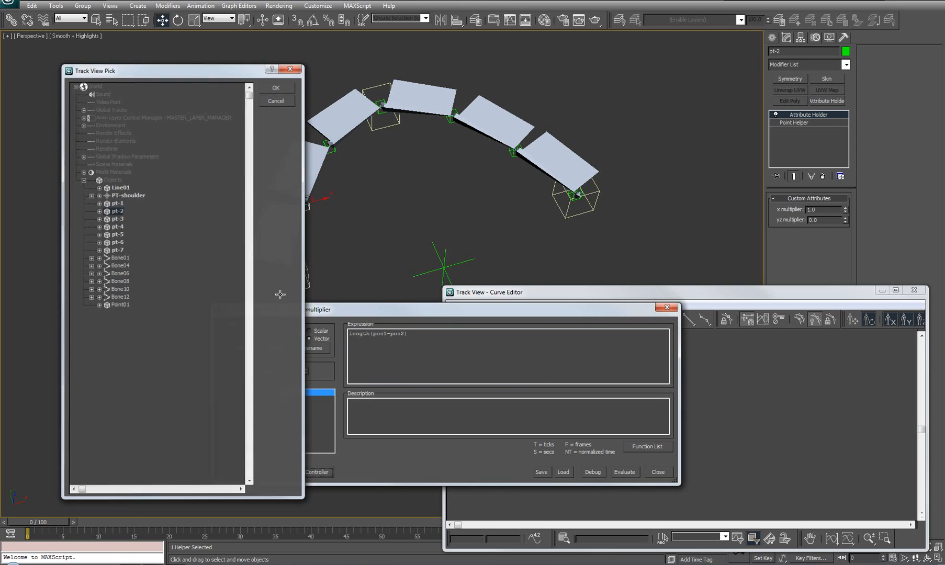
click(289, 399)
click(314, 472)
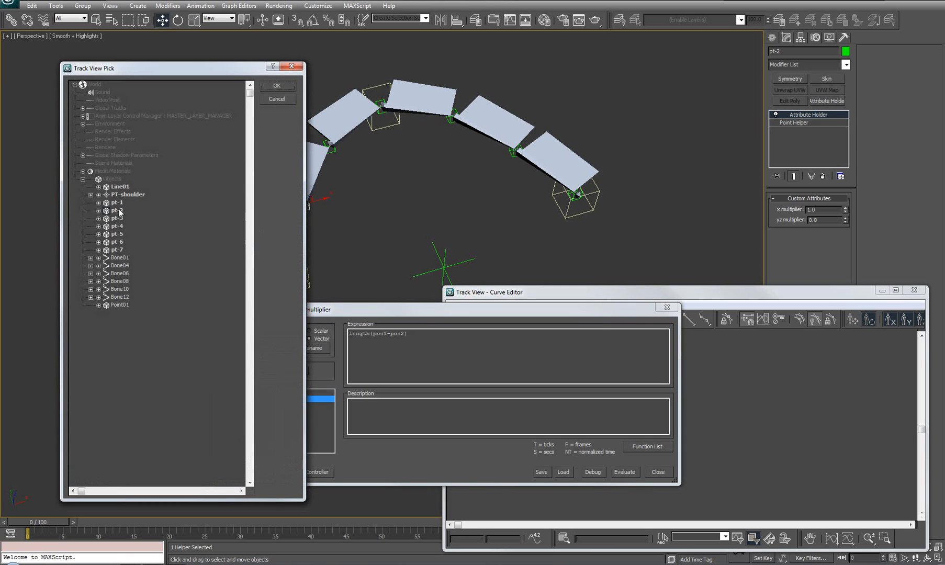
click(118, 218)
click(277, 86)
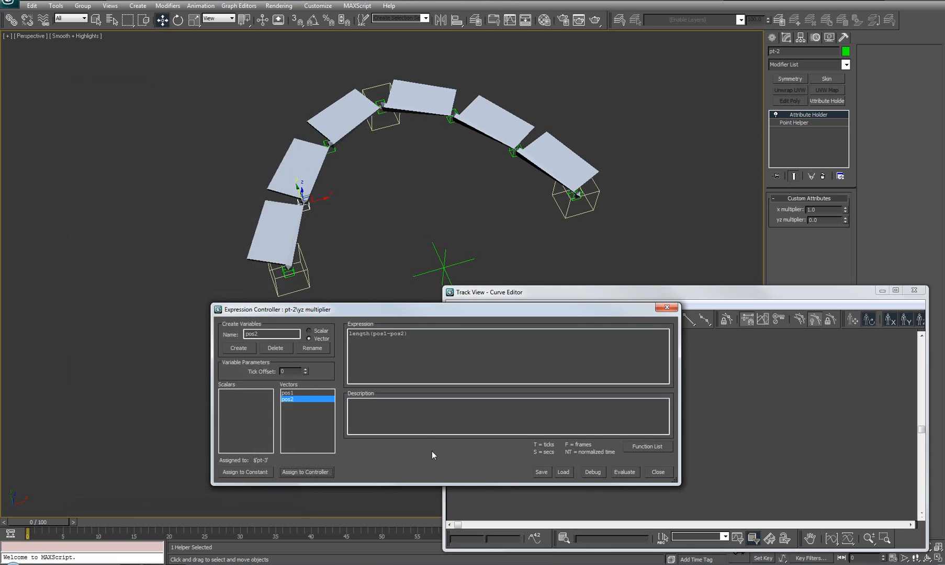
- Evaluate the yz multiplier expression of pt-2, change it to 1/(length(pos1-pos2)/25.317) and evaluate it again
click(620, 472)
drag(836, 222, 735, 226)
click(359, 383)
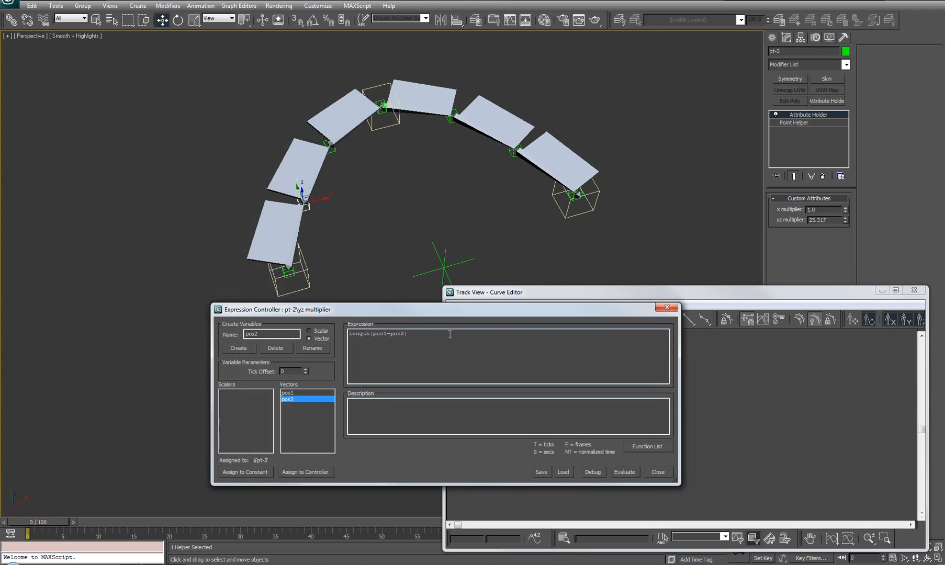
text(/)
key(ctrl+v)
click(359, 334)
text(1/()
key(End)
text())
click(626, 474)
drag(44, 525, 25, 533)
key(w)
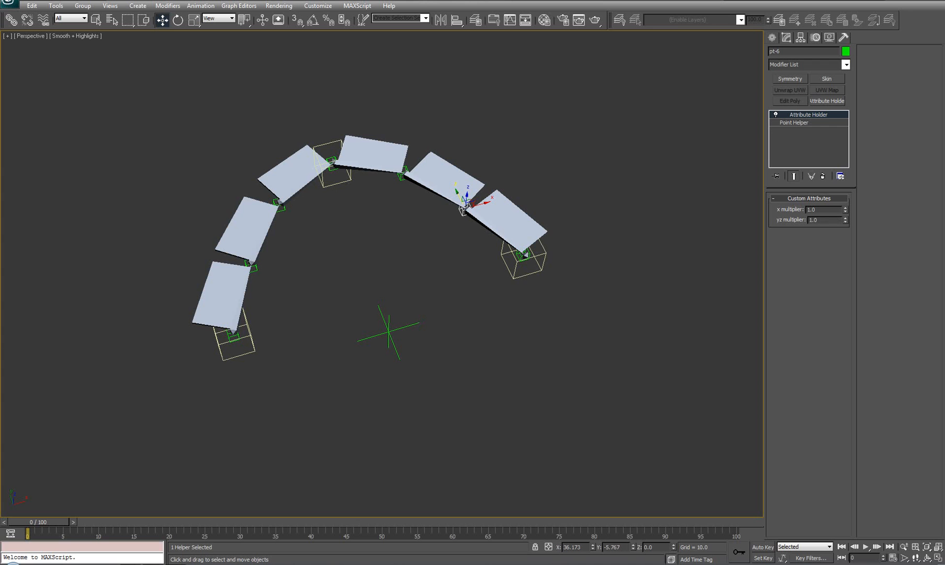
middle_drag(499, 269, 510, 293)
middle_drag(470, 268, 485, 293)
alt+middle_drag(486, 294, 438, 329)
mouse_move(49, 522)
mouse_down()
mouse_move(92, 528)
mouse_move(55, 528)
mouse_up()
key(w)
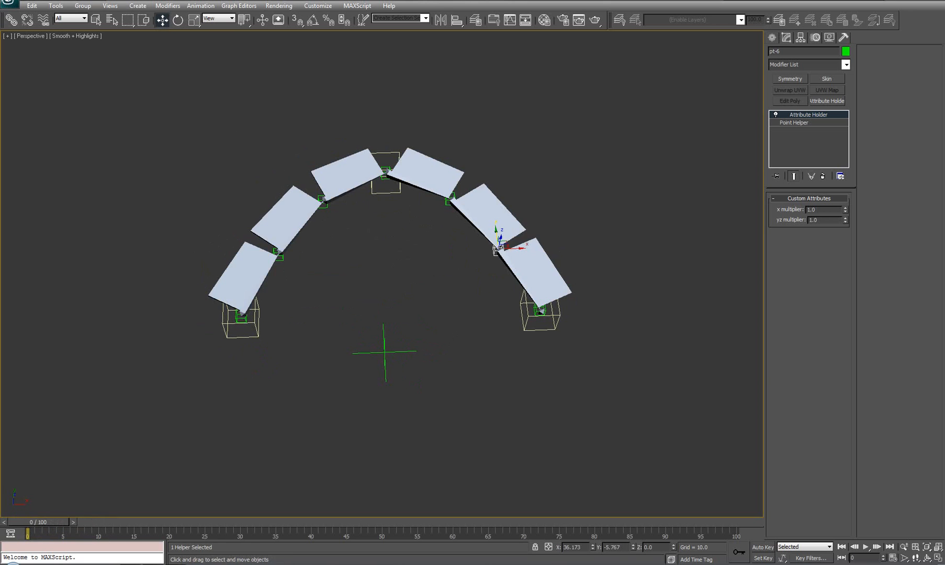
- Remove the Point01 helper that lies below the bone arch
alt+middle_drag(427, 263, 411, 335)
alt+middle_drag(405, 372, 345, 304)
click(404, 357)
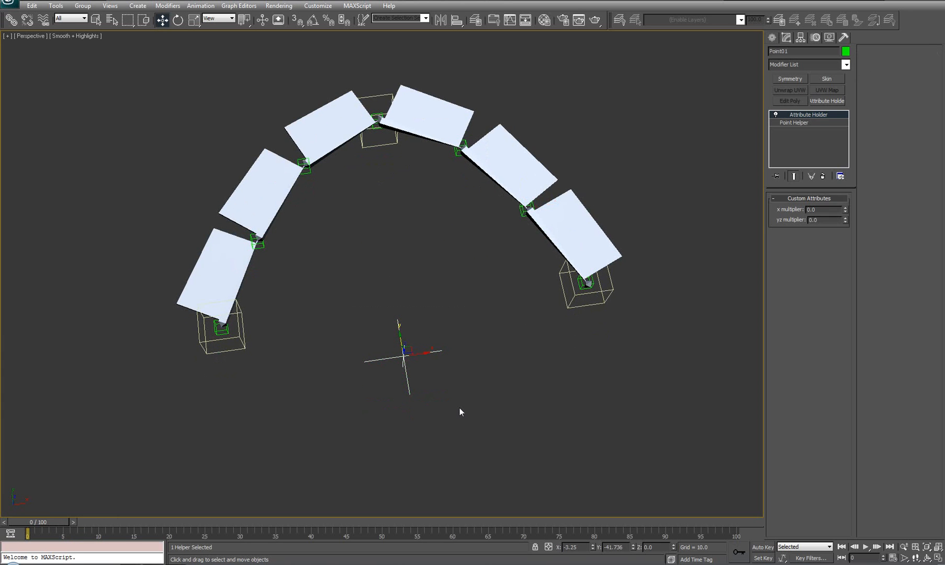
click(459, 409)
middle_drag(323, 204, 357, 192)
click(8, 3)
click(8, 3)
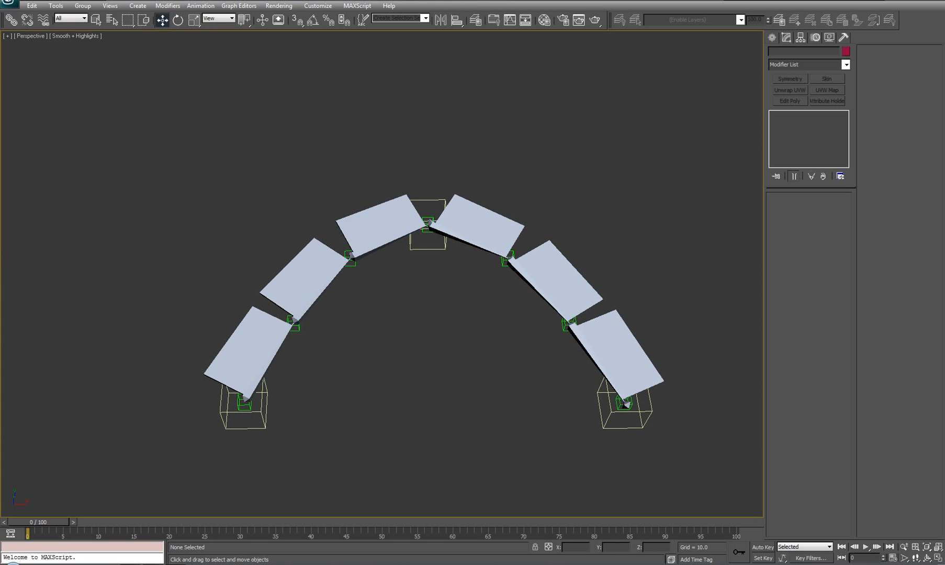
middle_drag(405, 373, 324, 324)
alt+middle_drag(351, 355, 450, 149)
alt+middle_drag(417, 217, 397, 283)
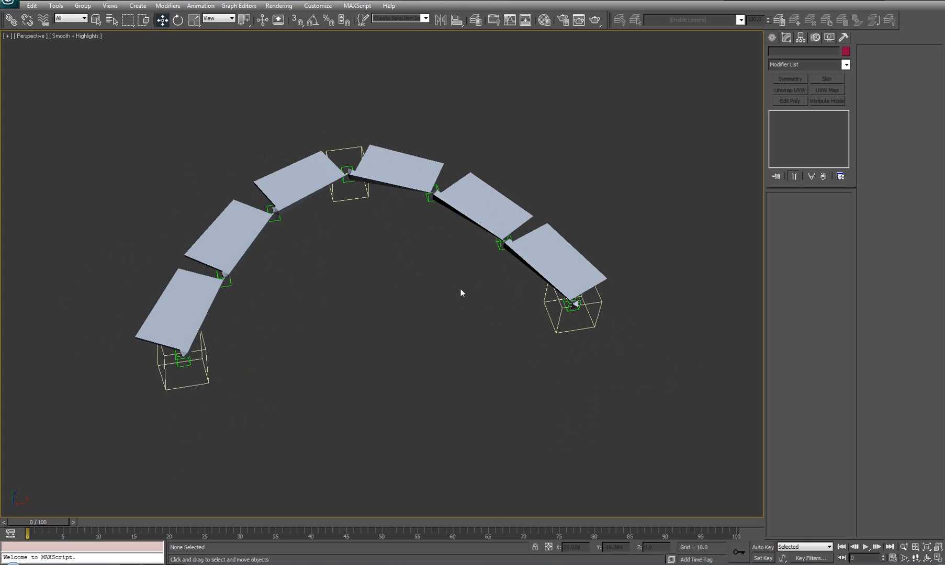
middle_drag(326, 333, 411, 284)
- Replace the Bezier Scale controller on the scale track of Bone01, the arch's first bone, with a ScaleXYZ controller
click(209, 289)
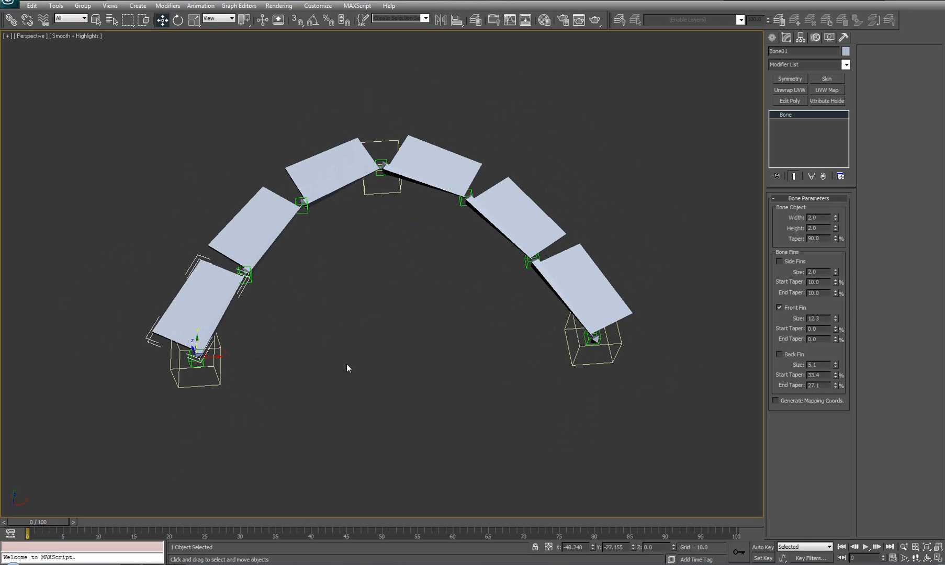
middle_drag(363, 383, 407, 381)
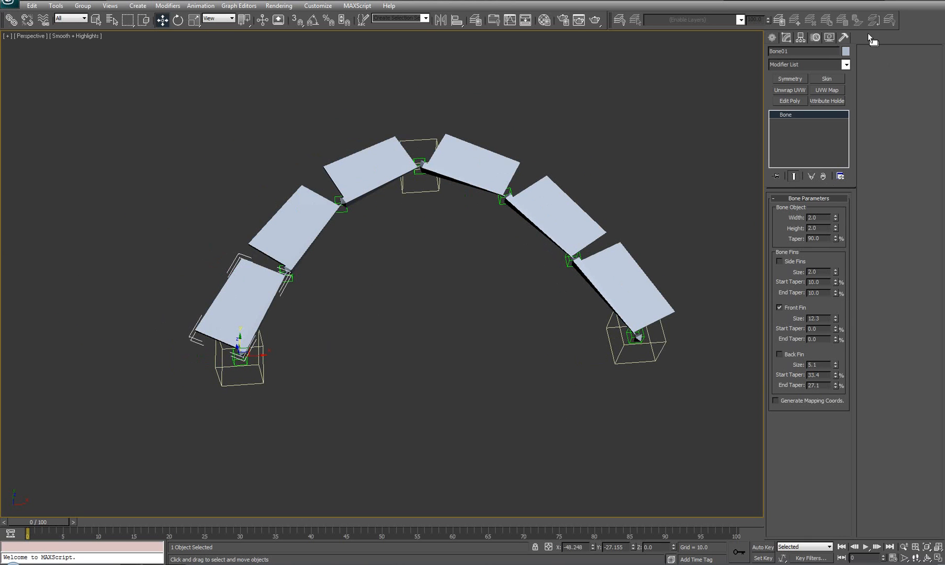
click(811, 37)
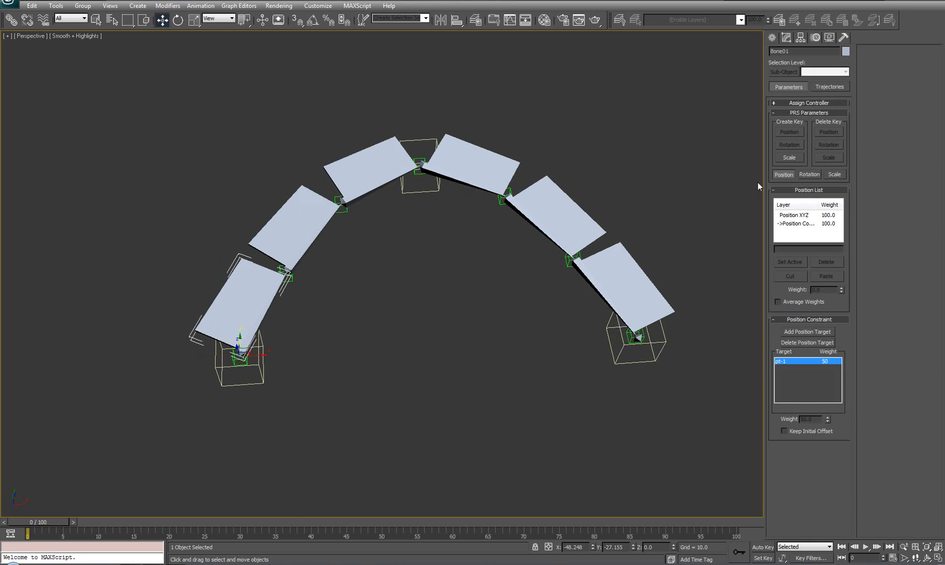
click(794, 104)
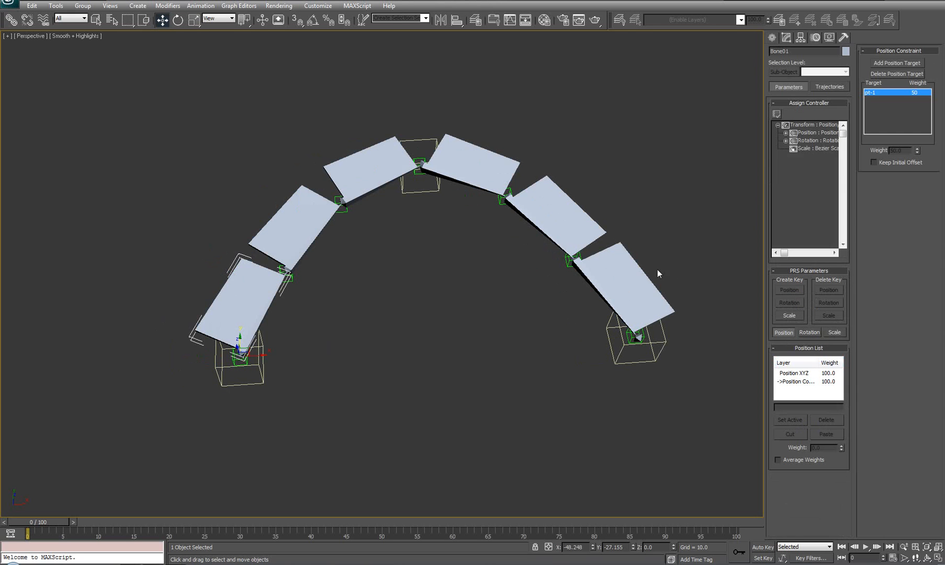
click(813, 150)
mouse_move(816, 182)
mouse_down()
mouse_move(796, 182)
mouse_move(809, 180)
mouse_up()
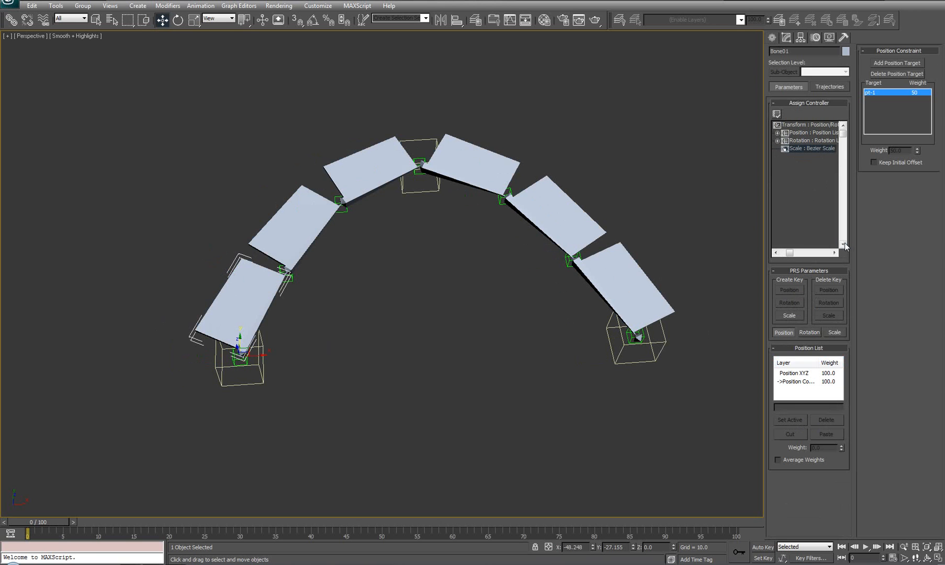
middle_drag(439, 293, 445, 313)
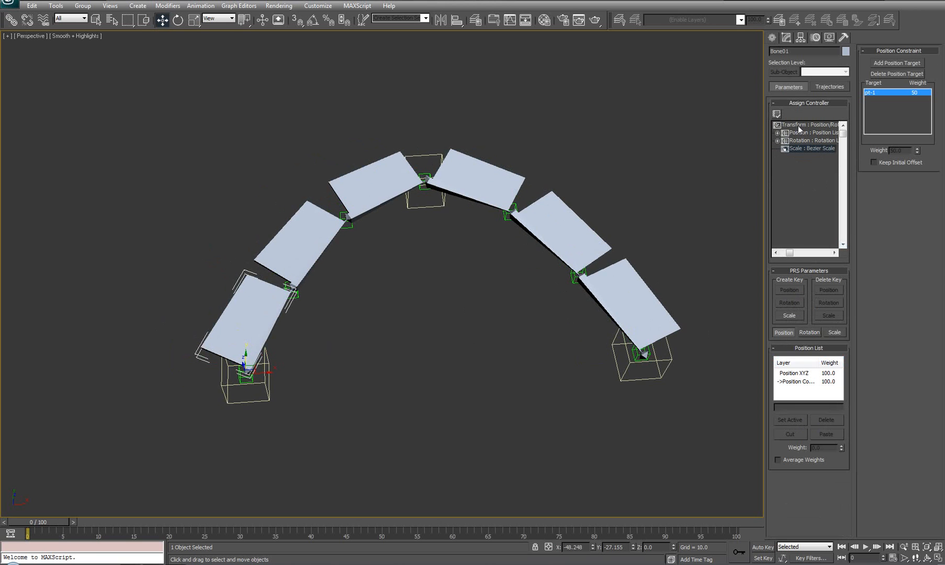
click(777, 114)
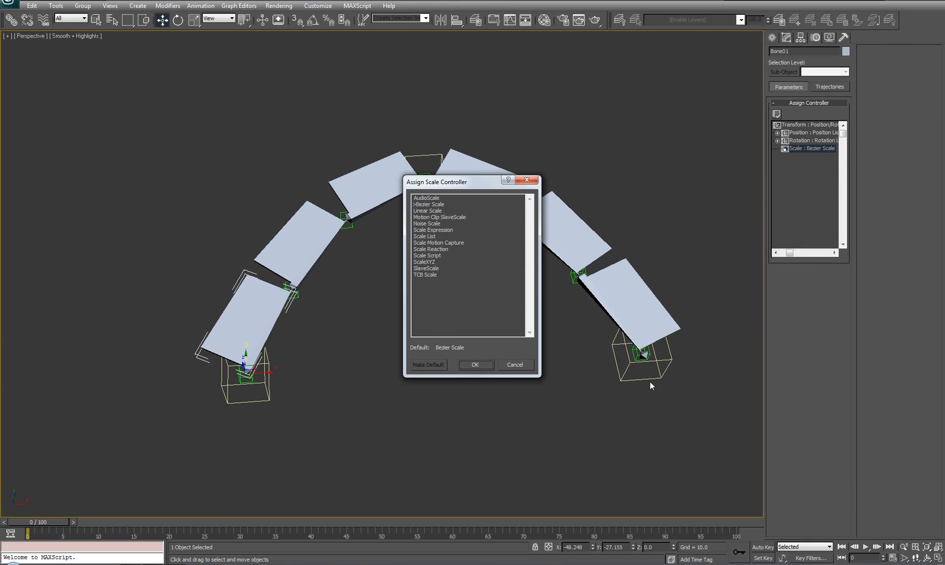
click(428, 262)
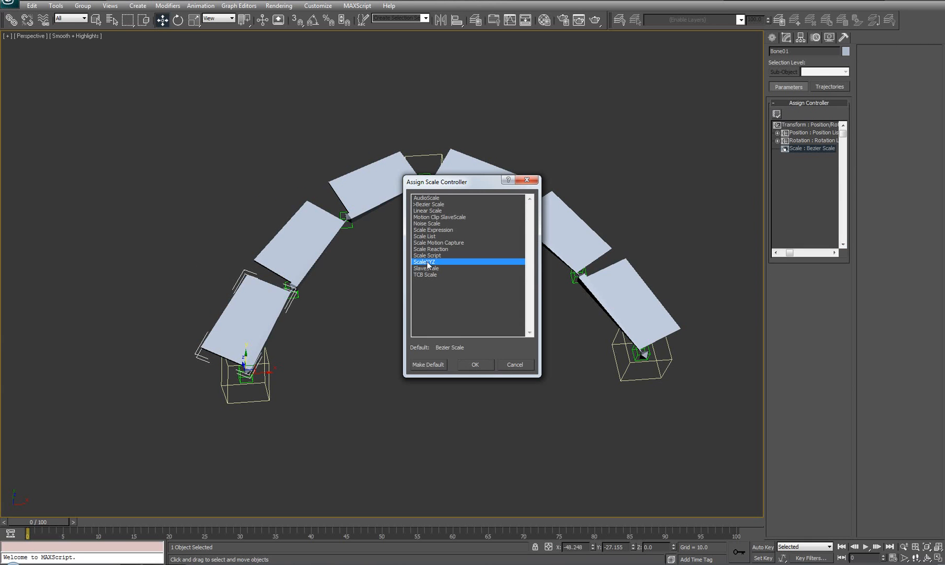
click(476, 365)
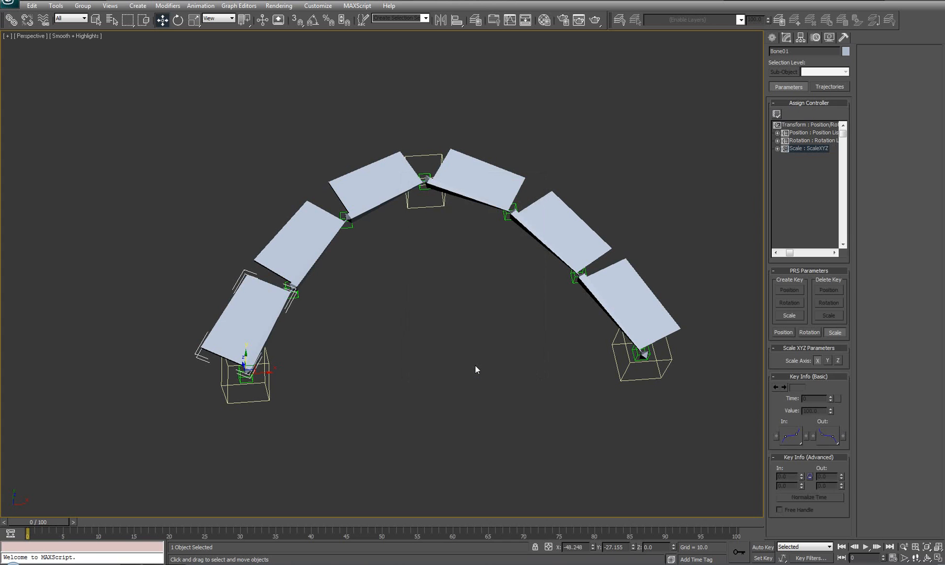
- Assign a ScaleXYZ controller to the scale track of the second bone, Bone04
click(294, 225)
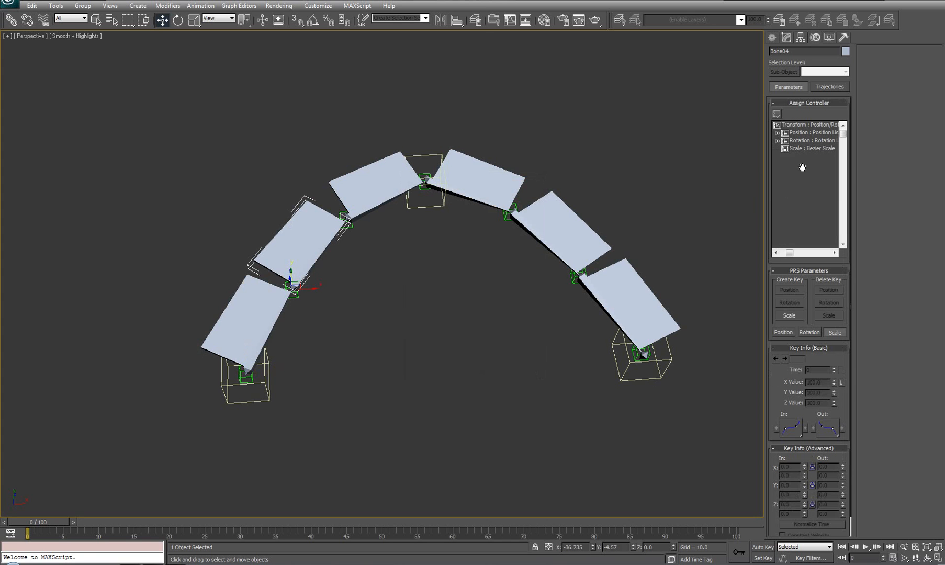
click(803, 149)
click(776, 113)
click(428, 262)
click(478, 364)
- Assign a ScaleXYZ controller to the scale track of the third bone, Bone06
click(359, 177)
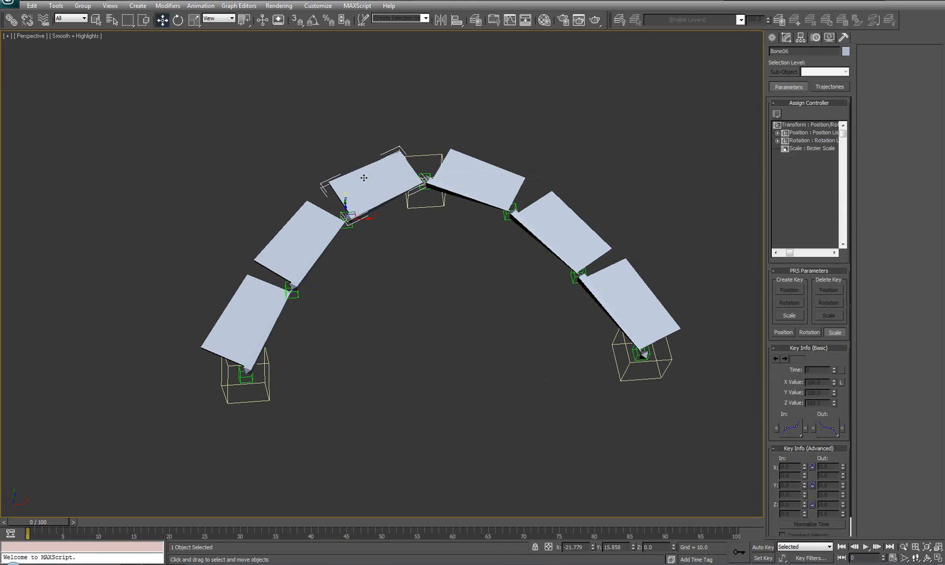
click(799, 150)
click(777, 114)
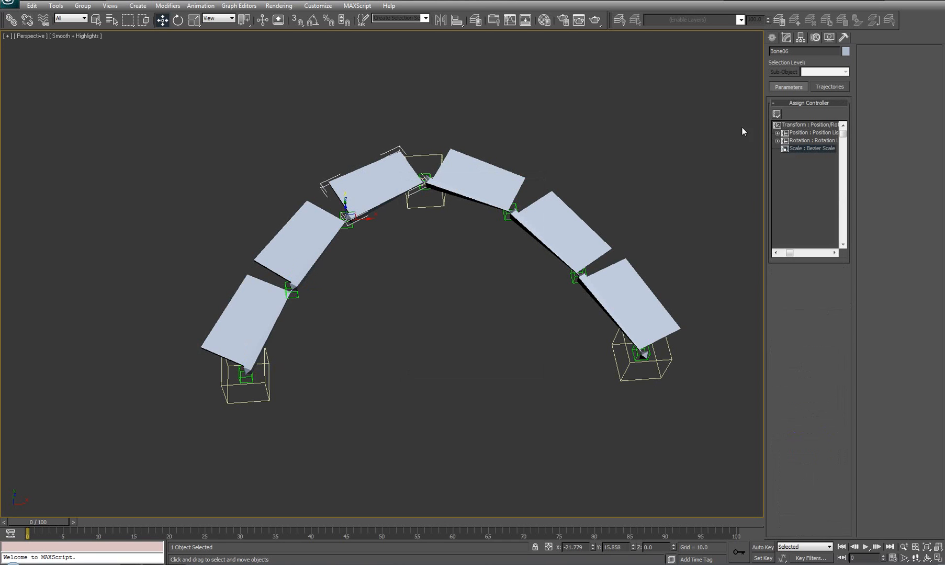
click(424, 261)
click(475, 364)
- Assign a ScaleXYZ controller to the scale track of the fourth bone, Bone08
click(500, 181)
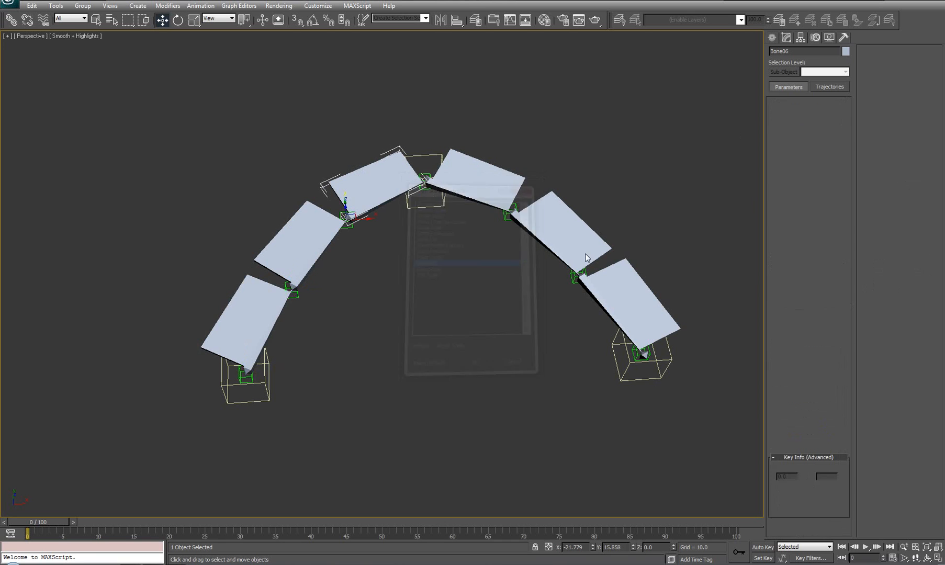
click(808, 149)
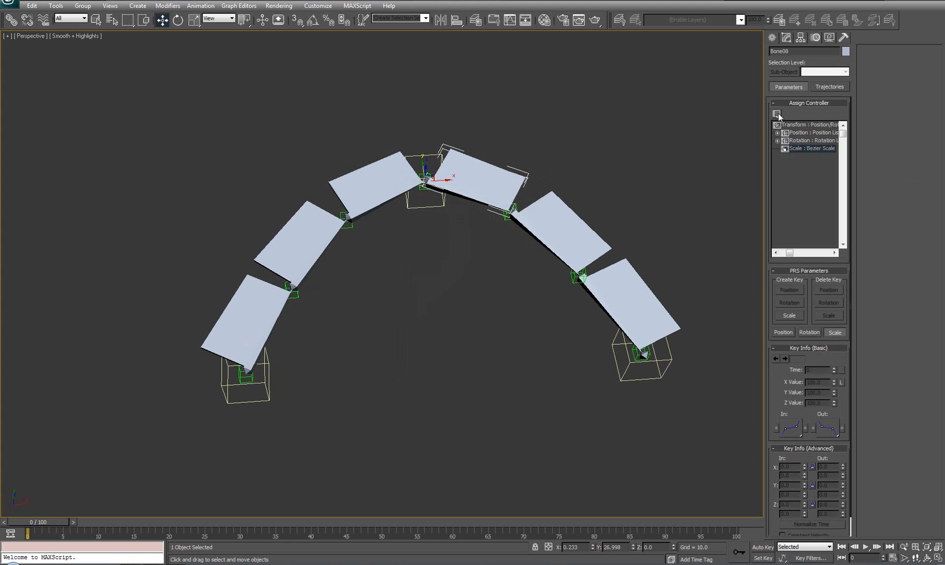
click(777, 114)
click(433, 262)
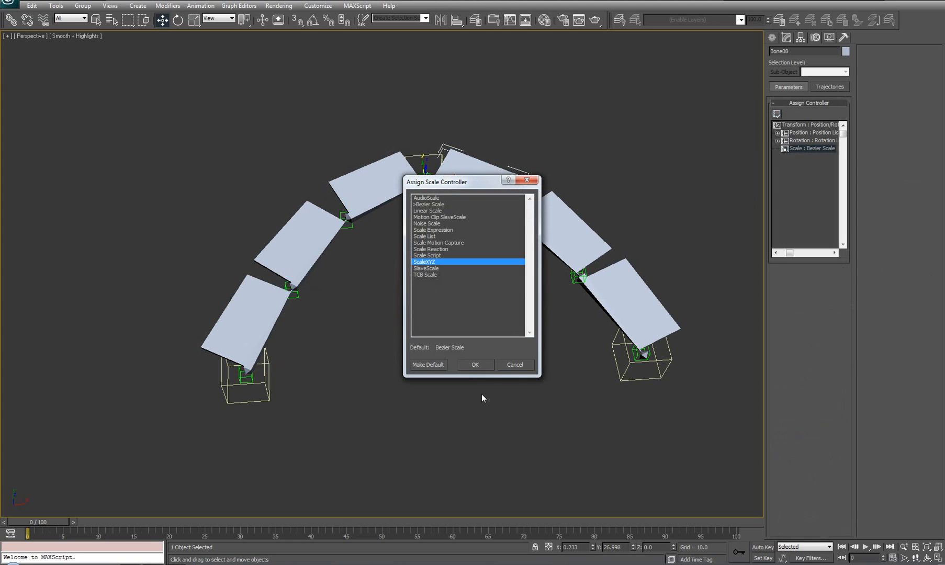
click(475, 364)
- Assign a ScaleXYZ controller to the scale track of the fifth bone, Bone10
click(574, 224)
click(806, 148)
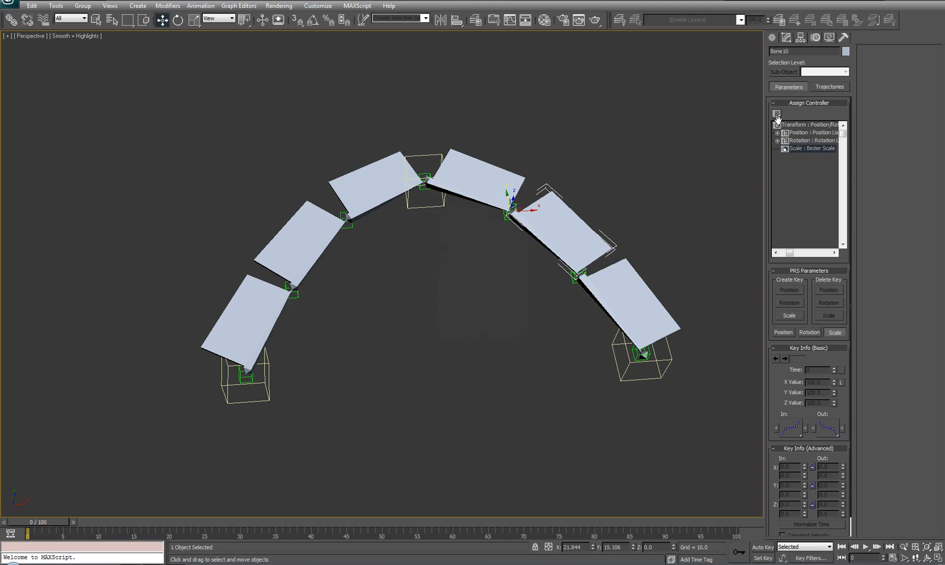
click(776, 114)
click(427, 262)
click(474, 365)
- Assign a ScaleXYZ controller to the scale track of the last bone, Bone12
click(577, 273)
click(802, 149)
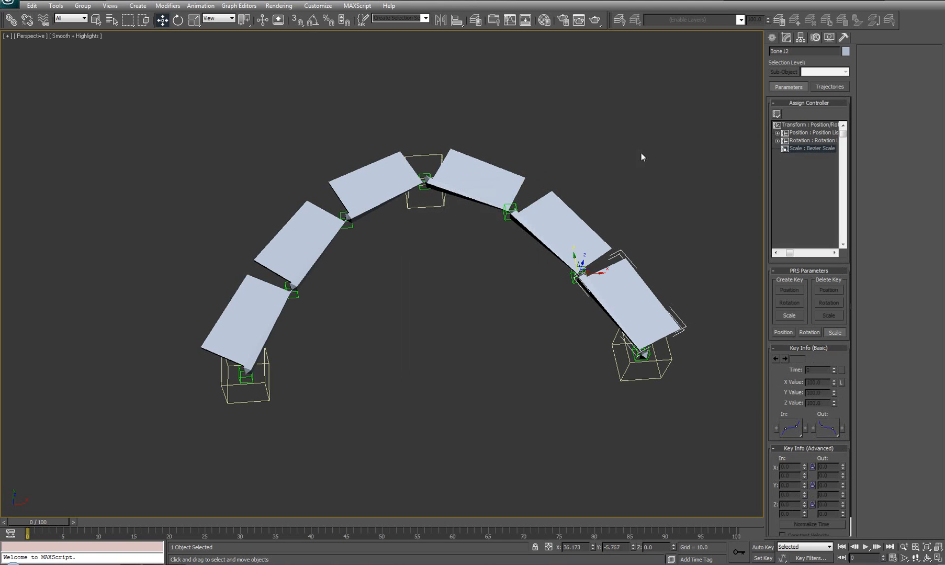
click(777, 113)
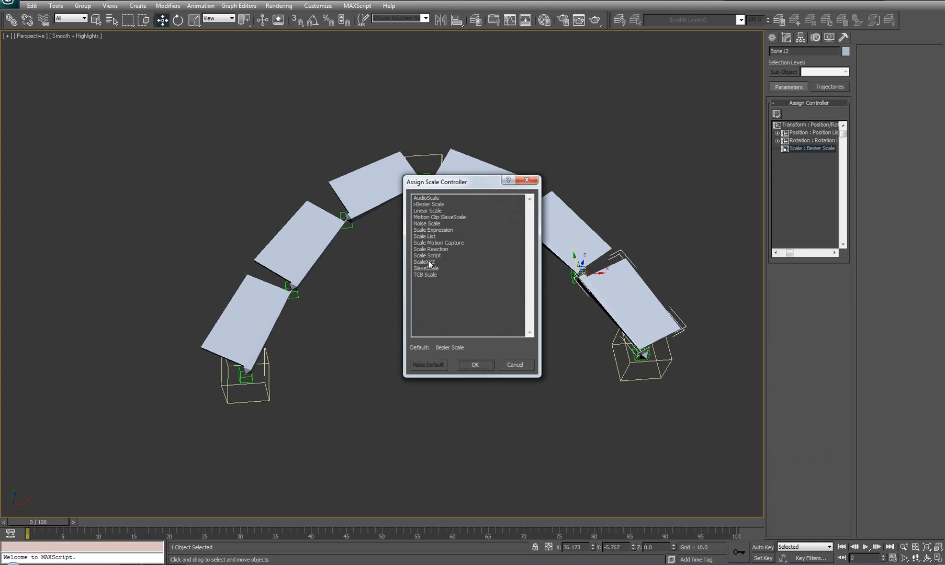
click(428, 262)
click(475, 365)
- Start a parameter wire from the X Scale track of the first bone, Bone01
middle_drag(458, 350, 420, 274)
click(484, 363)
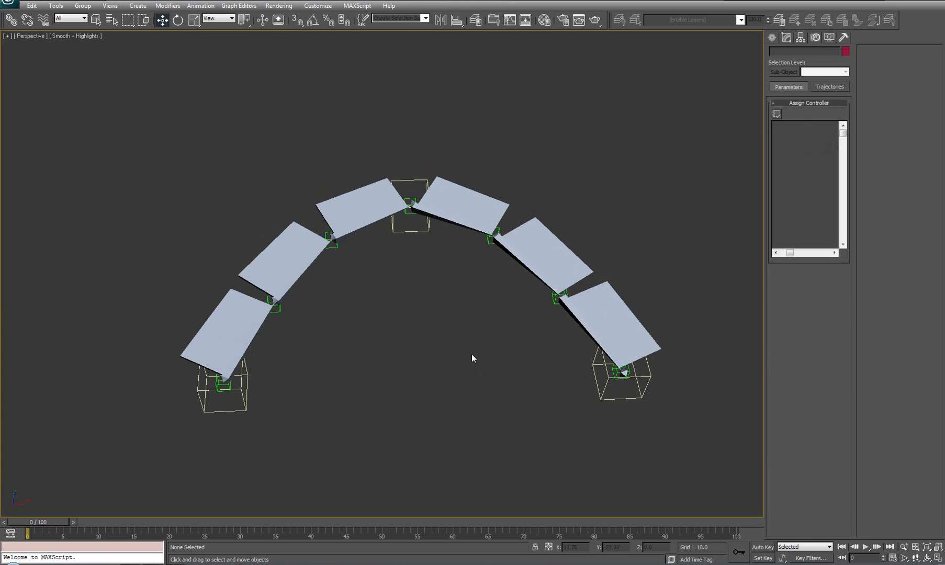
middle_drag(472, 356, 408, 275)
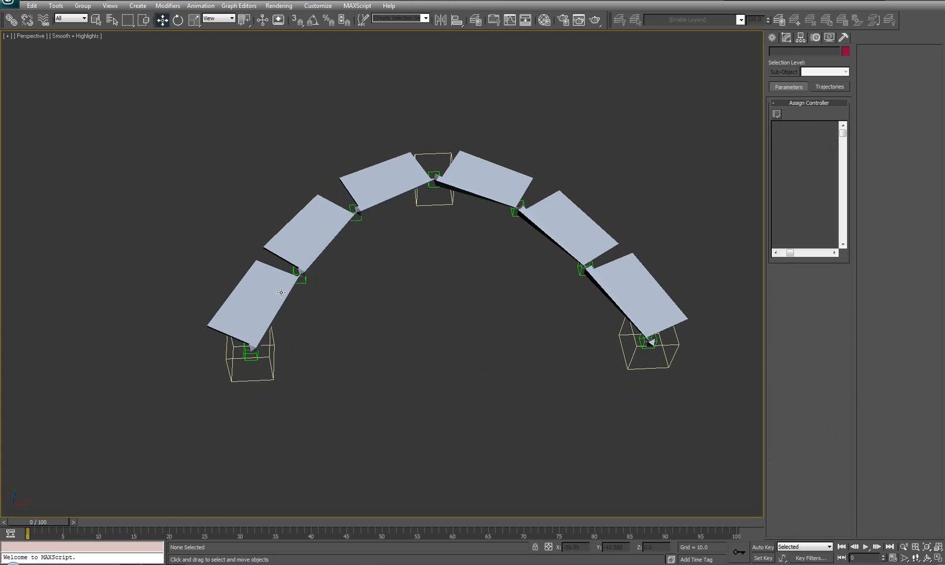
click(254, 285)
middle_drag(367, 301, 379, 297)
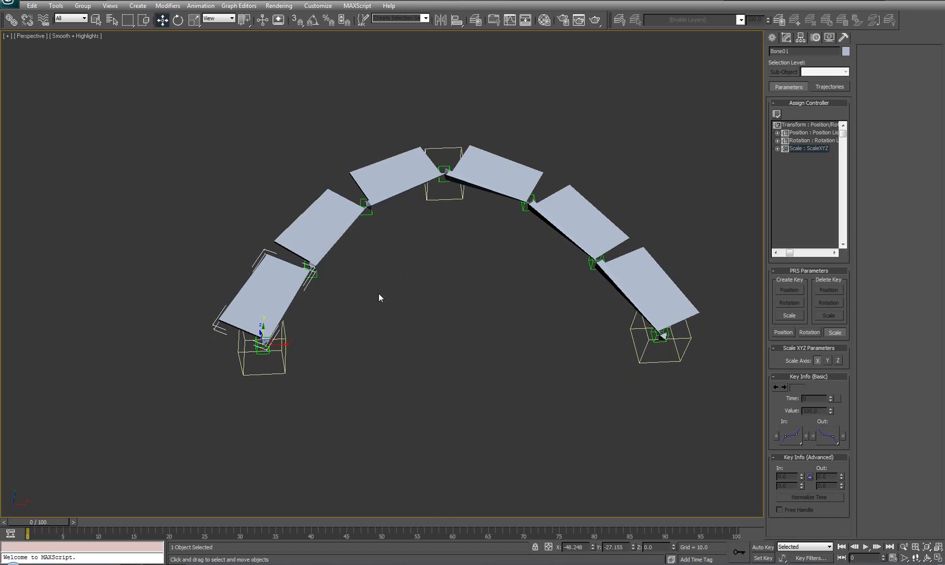
right_click(268, 291)
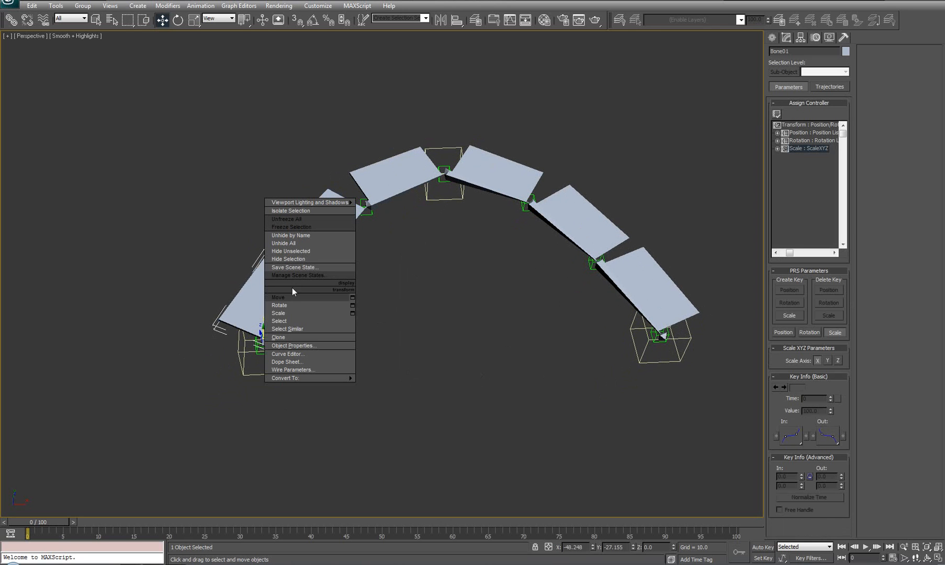
click(294, 369)
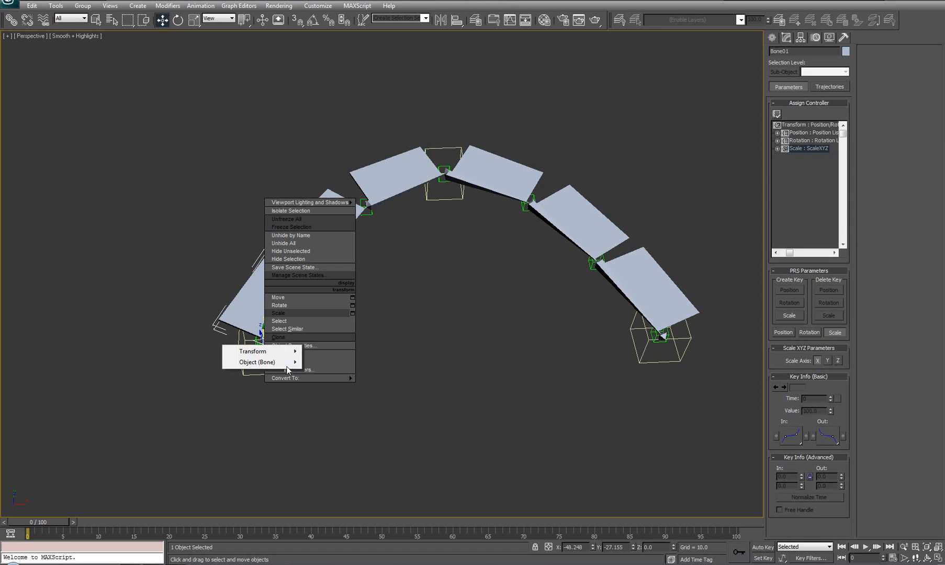
mouse_move(256, 352)
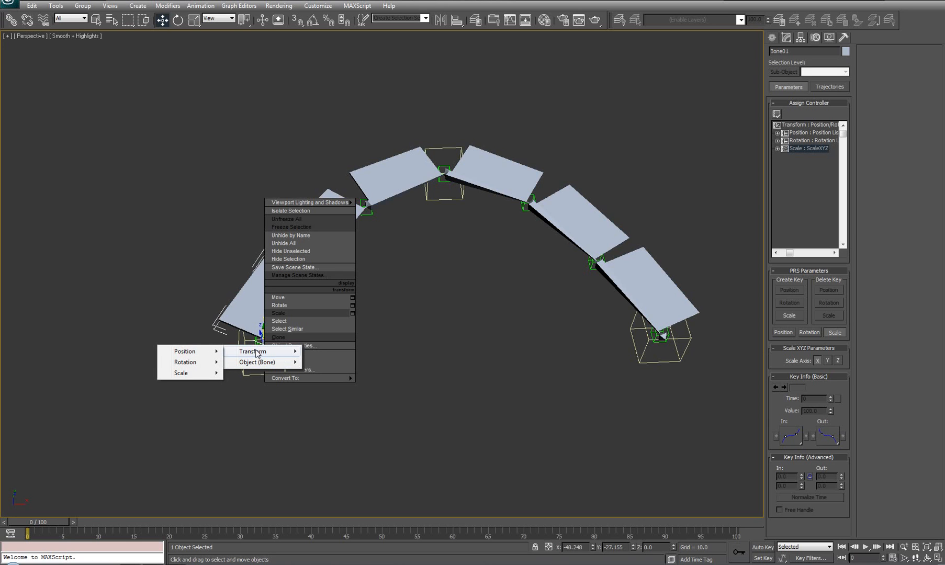
mouse_move(186, 373)
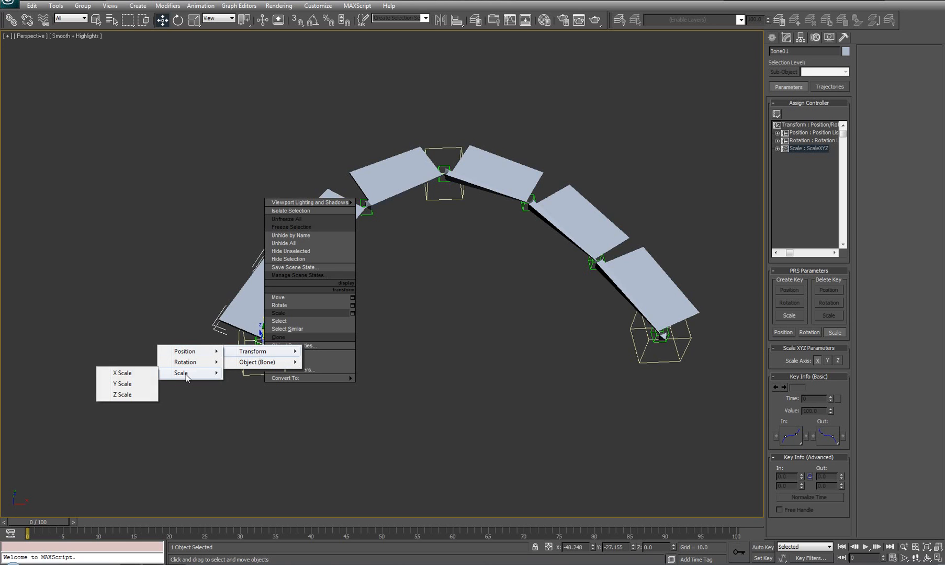
click(118, 373)
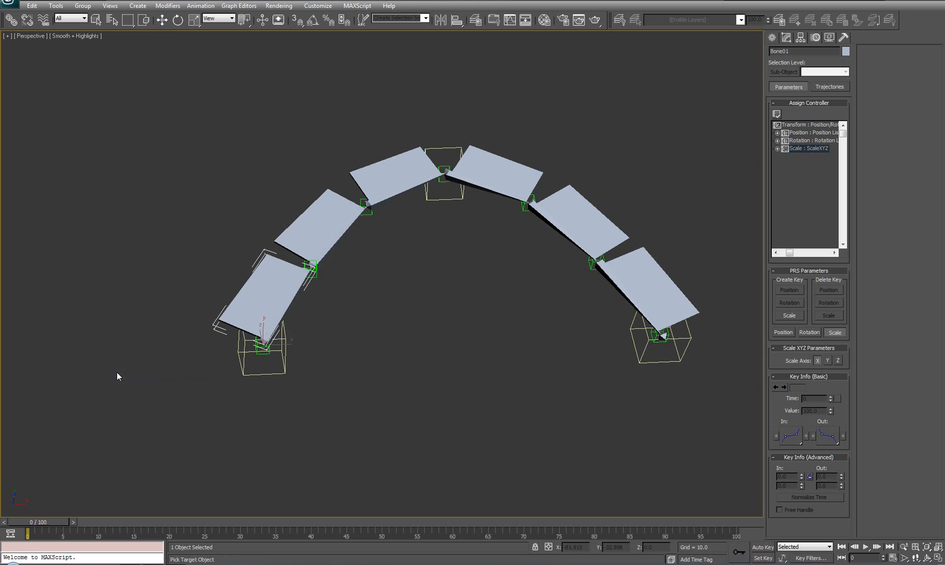
- Choose the x multiplier custom attribute of the point helper pt-1 as the wire's target parameter
click(258, 356)
mouse_move(255, 374)
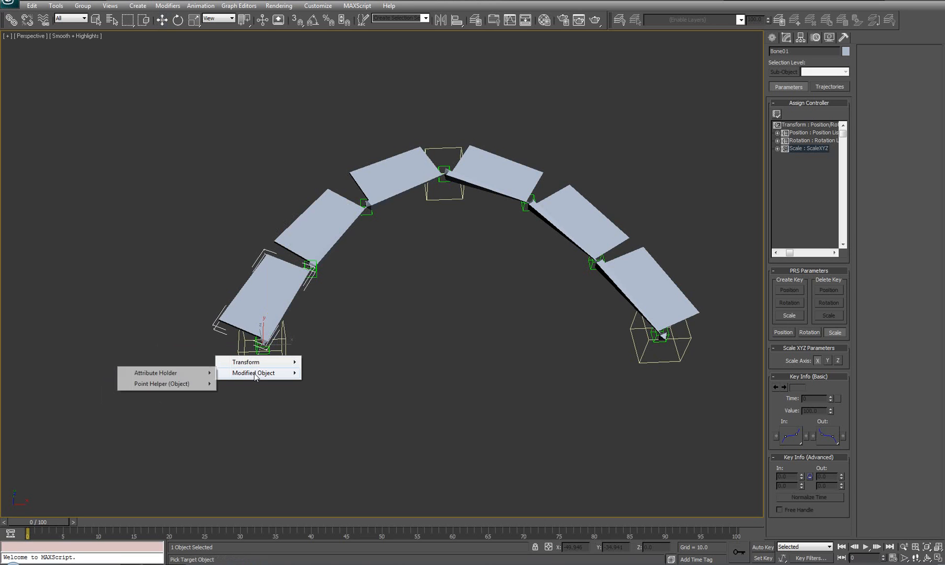
mouse_move(182, 374)
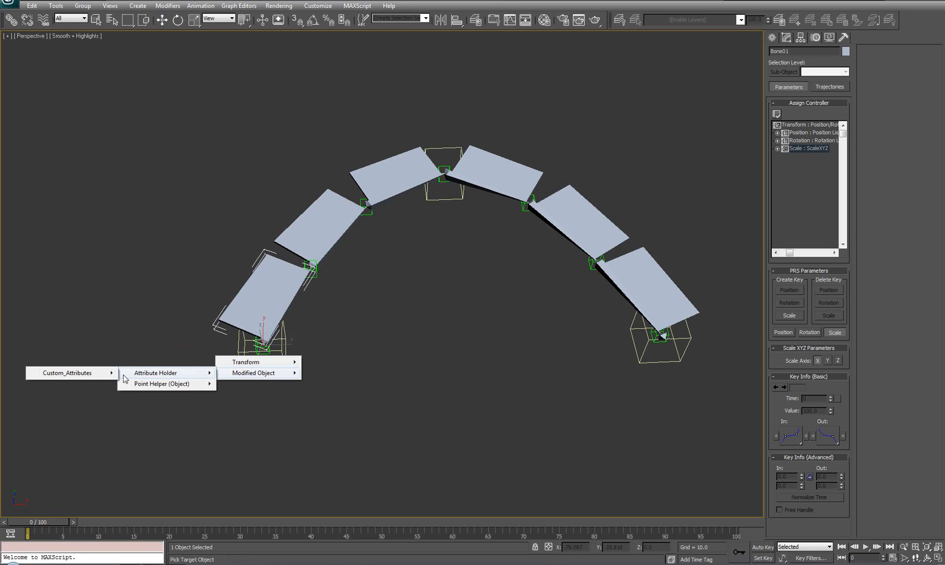
mouse_move(92, 374)
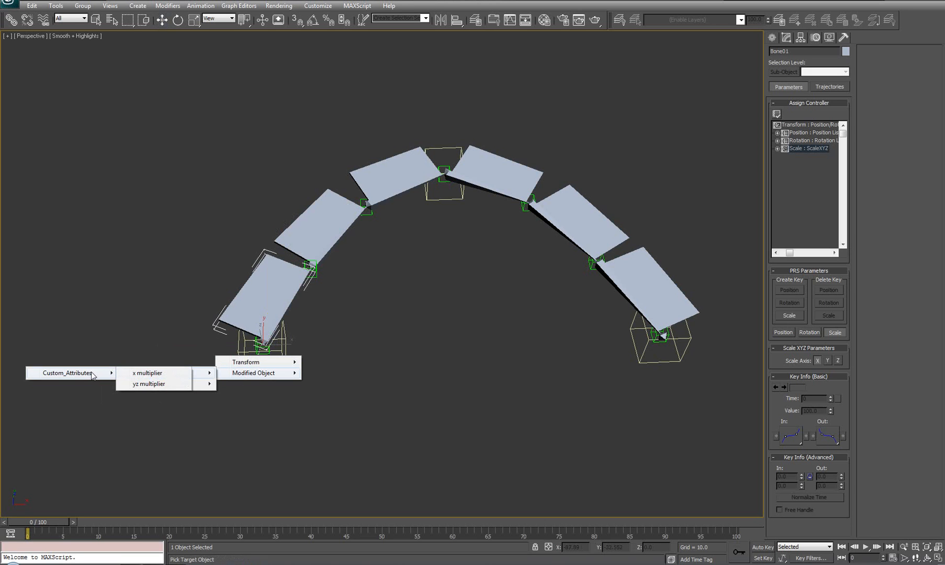
click(143, 376)
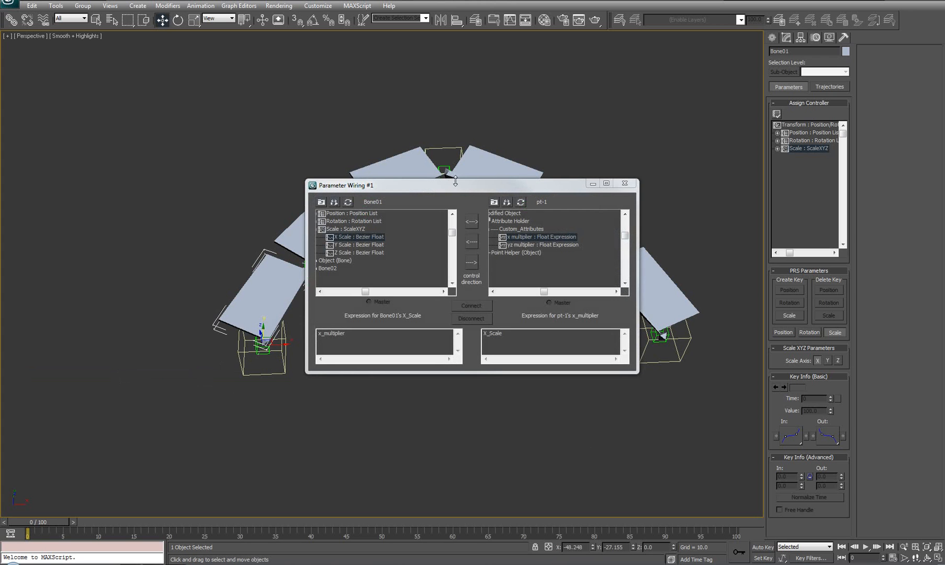
- Connect the pair one-way so that pt-1's x multiplier controls Bone01's X Scale
drag(463, 187, 527, 290)
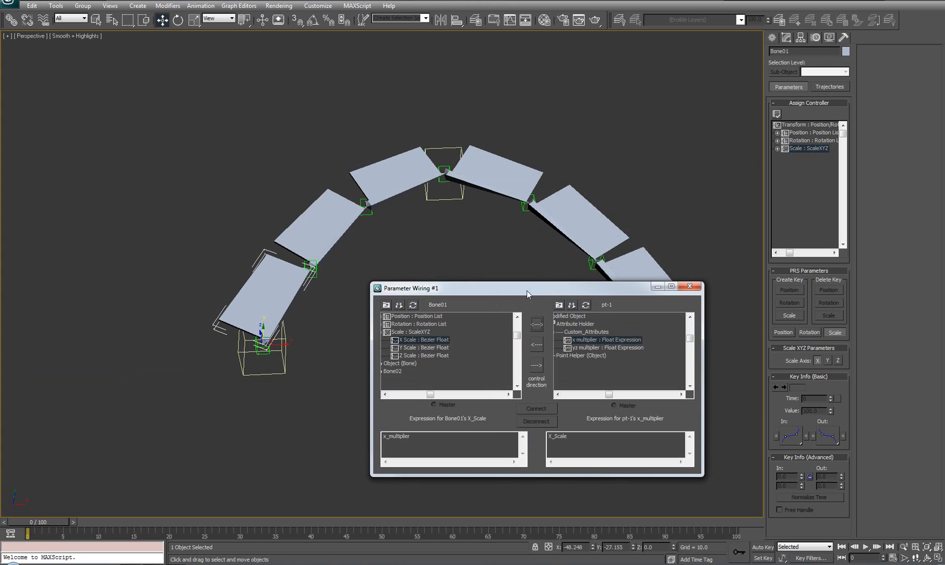
middle_drag(470, 245, 359, 199)
drag(498, 286, 438, 266)
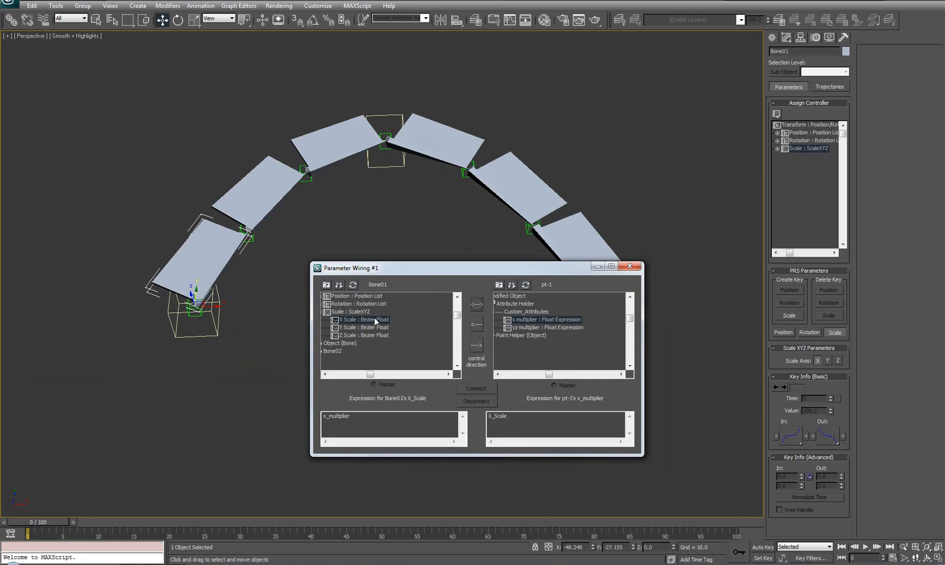
click(476, 324)
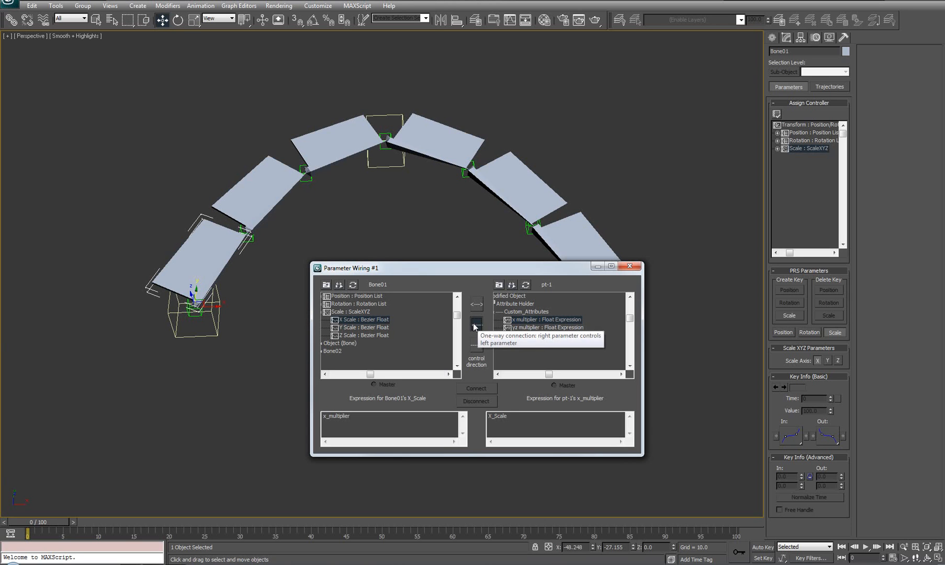
click(476, 388)
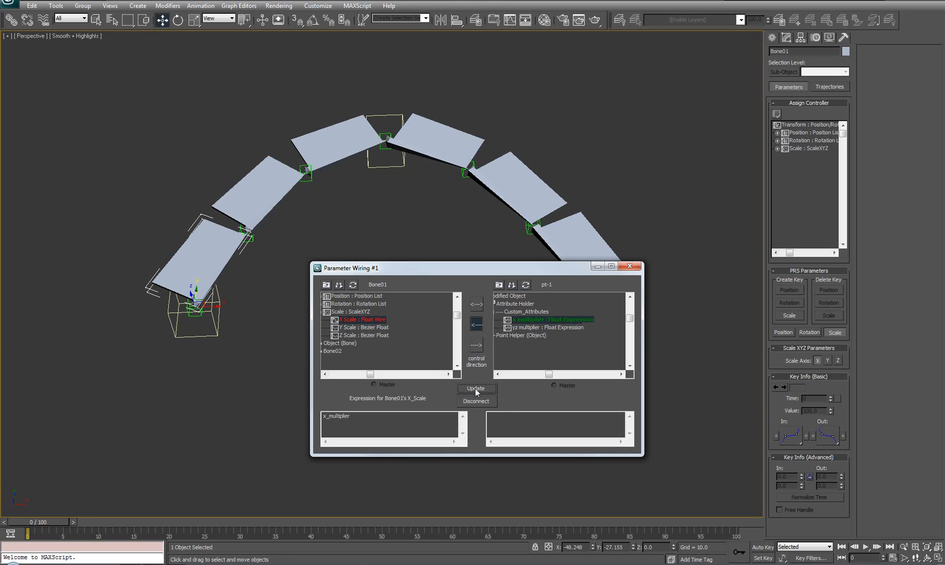
- Wire Bone01's Y Scale one-way so that pt-1's yz multiplier controls it
click(532, 326)
click(364, 329)
click(477, 325)
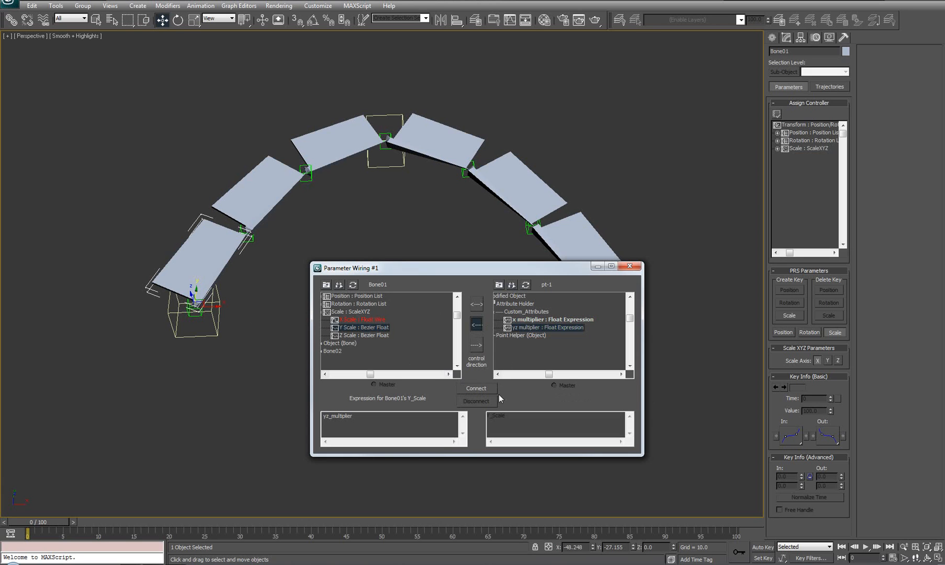
click(477, 388)
- Wire Bone01's Z Scale one-way so that pt-1's yz multiplier controls it
click(361, 335)
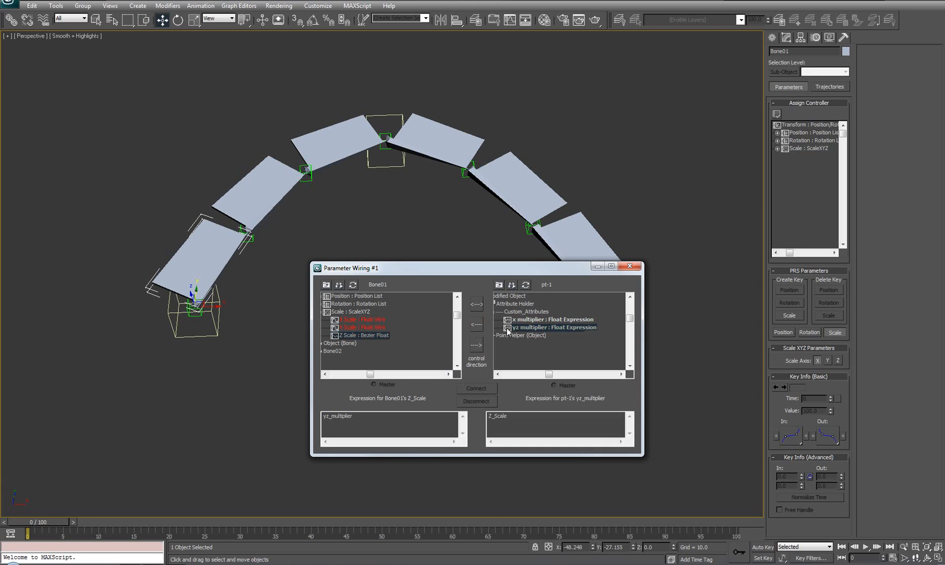
click(476, 324)
click(476, 389)
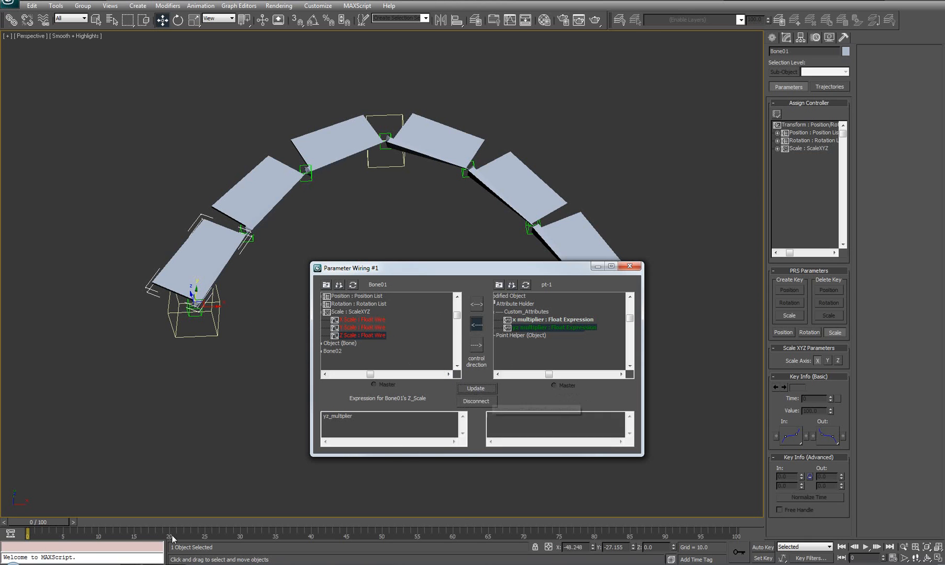
mouse_move(32, 524)
mouse_down()
mouse_move(137, 517)
mouse_move(45, 514)
mouse_move(103, 514)
mouse_move(29, 517)
mouse_move(105, 520)
mouse_move(25, 525)
mouse_up()
key(w)
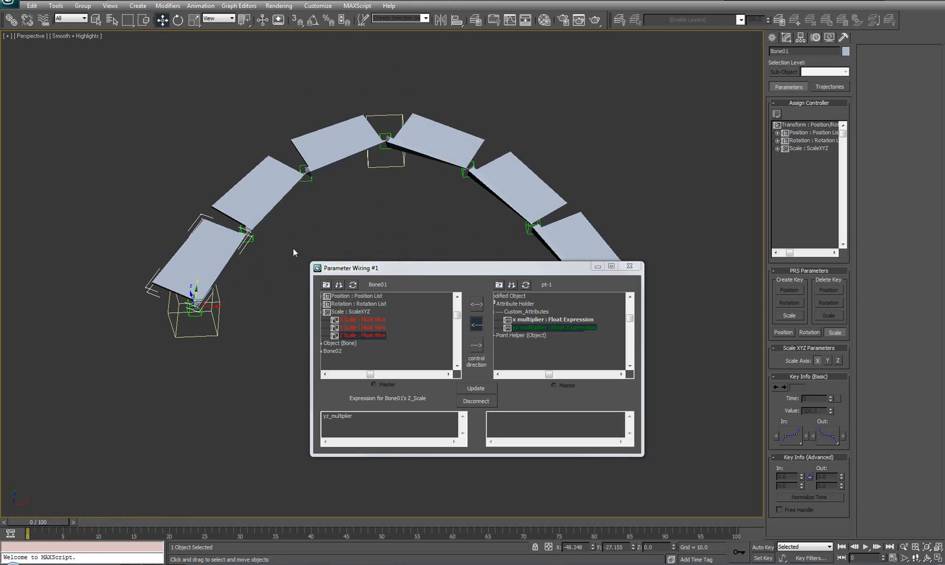
middle_drag(296, 274, 274, 302)
- Select the second bone, Bone04, and show all scene tracks in the wiring dialog's tree for the driven object
click(254, 229)
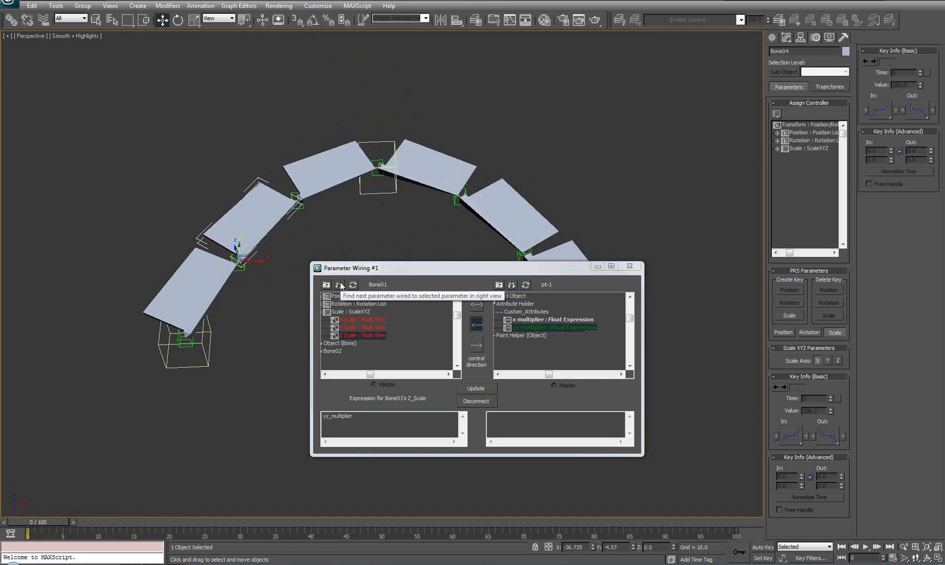
click(381, 304)
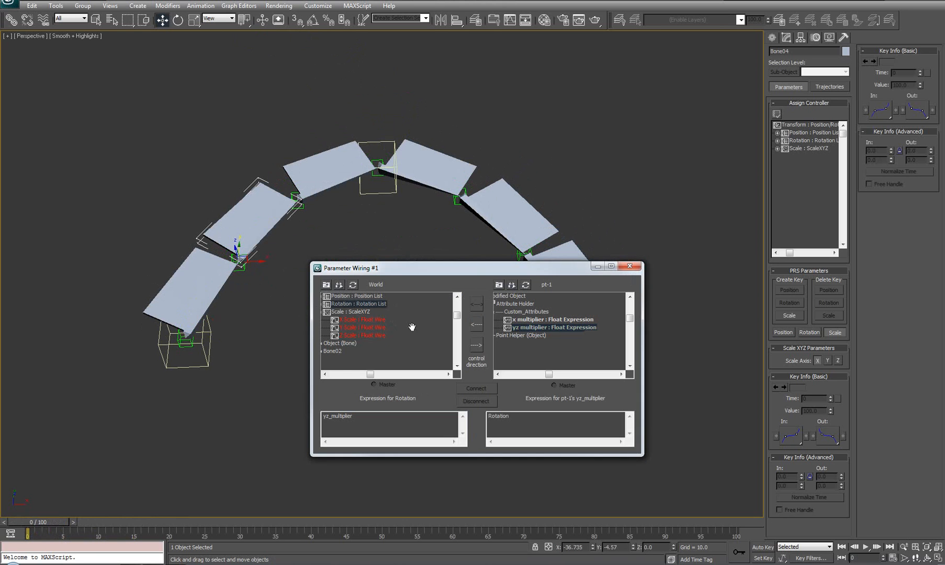
drag(408, 324, 452, 371)
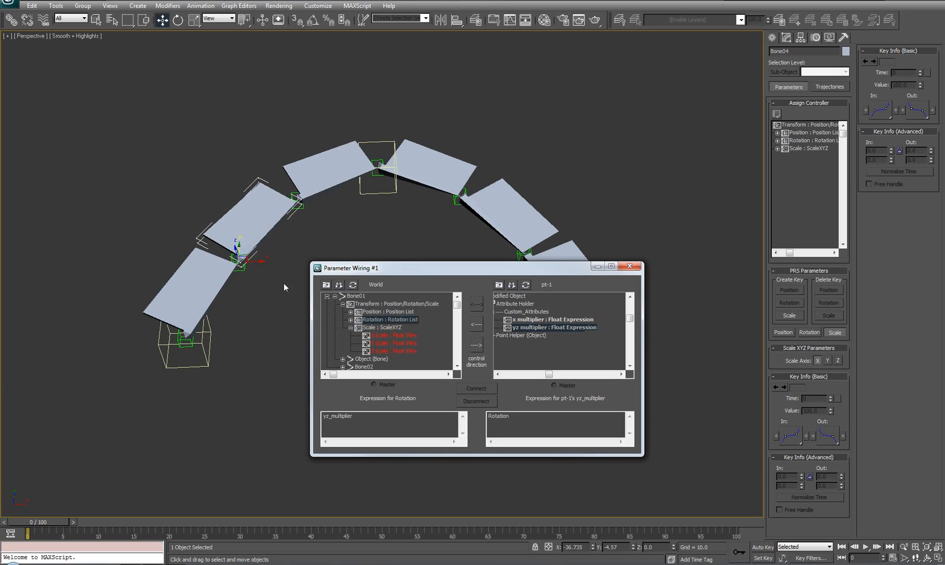
click(324, 287)
drag(426, 317, 458, 364)
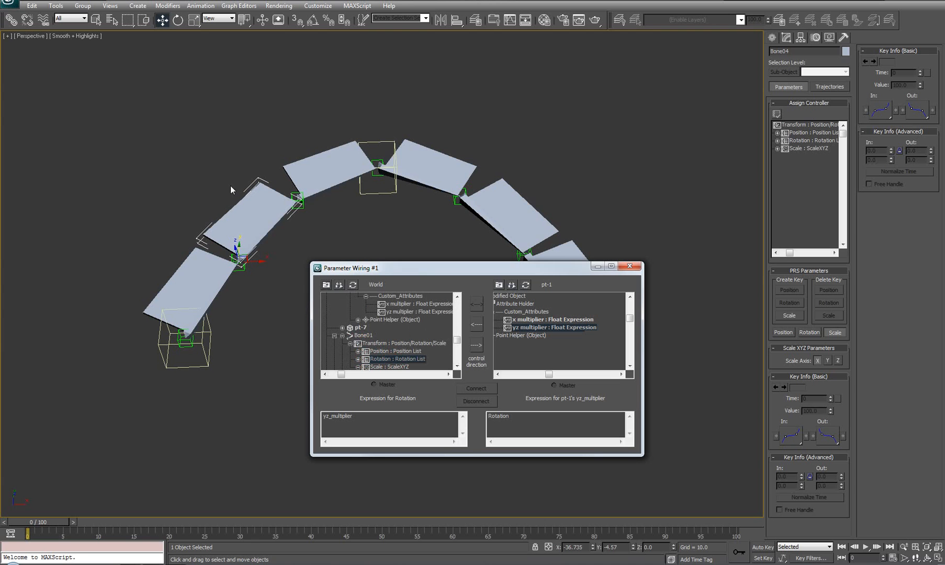
- Collapse Bone01 in the driven object's tree and expand Bone04 down to its X, Y and Z Scale tracks
click(342, 335)
click(366, 343)
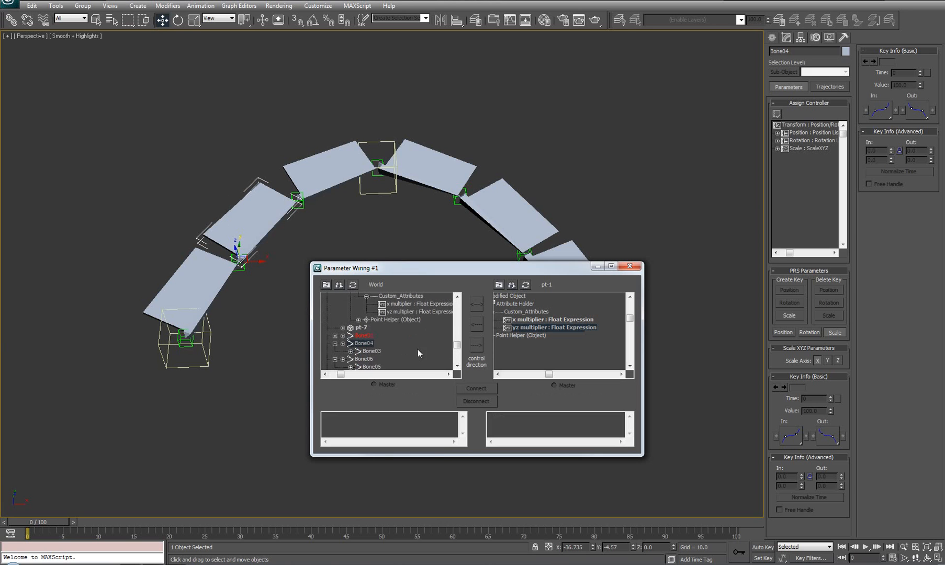
drag(415, 351, 411, 320)
click(339, 312)
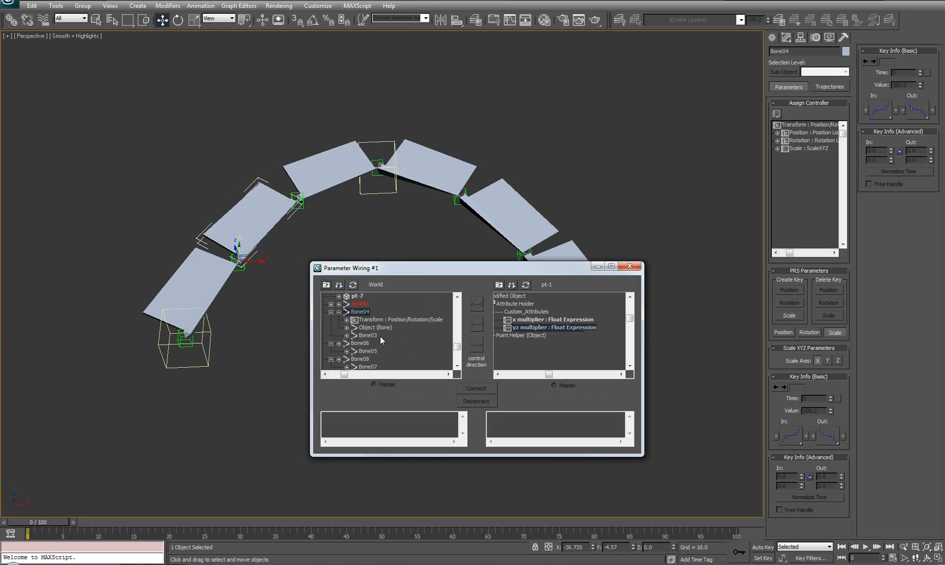
click(347, 319)
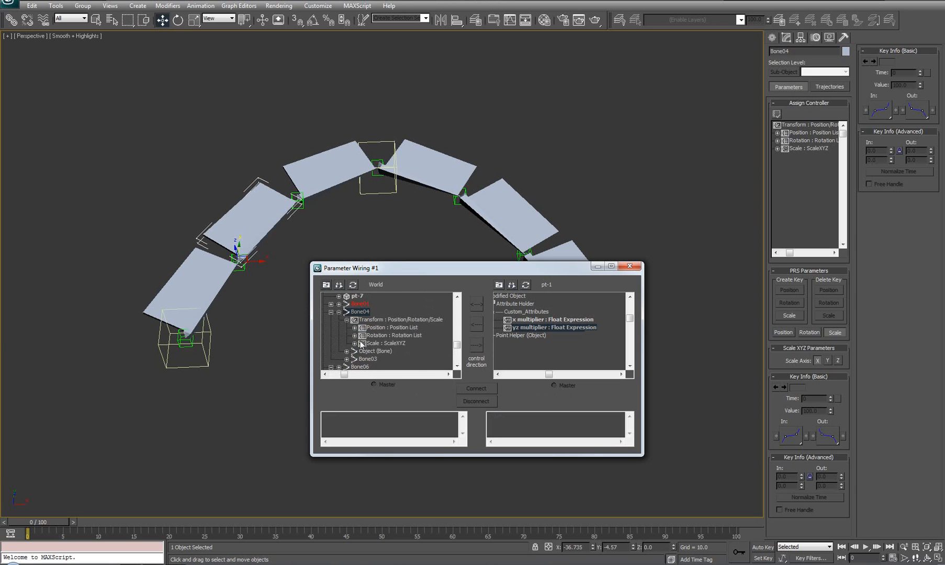
click(355, 343)
click(420, 336)
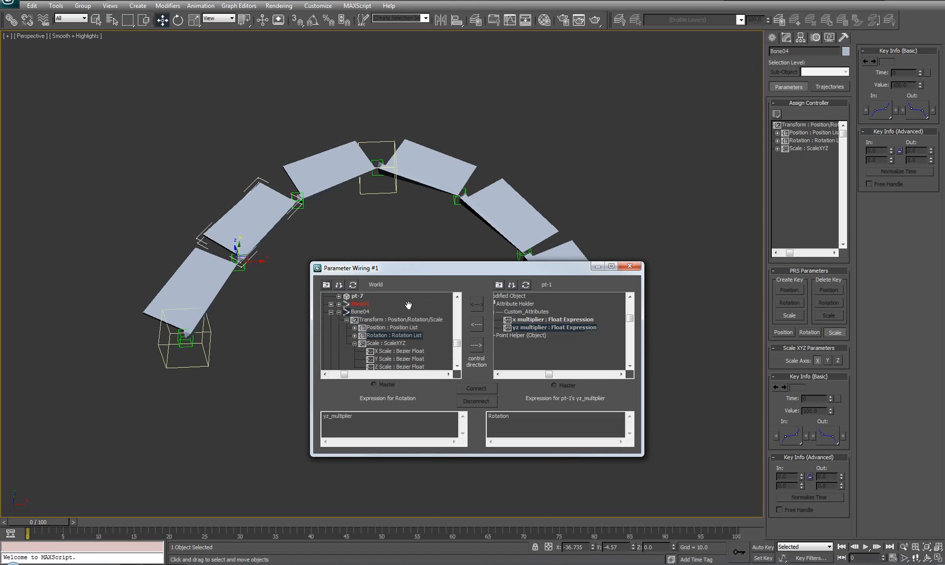
click(355, 313)
- Show all scene tracks in the wiring dialog's tree for the driving object, around pt-1
drag(573, 304, 612, 320)
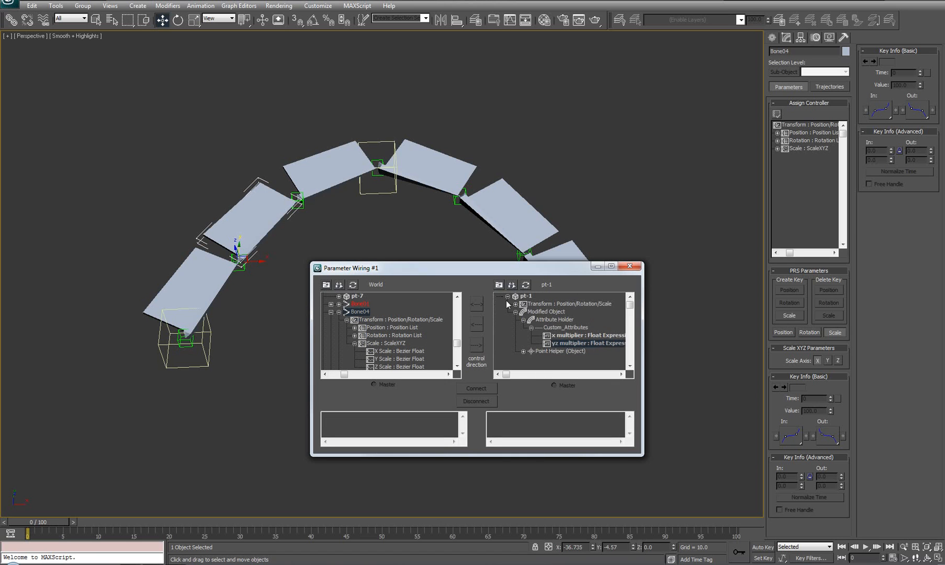
click(499, 285)
drag(530, 353, 602, 393)
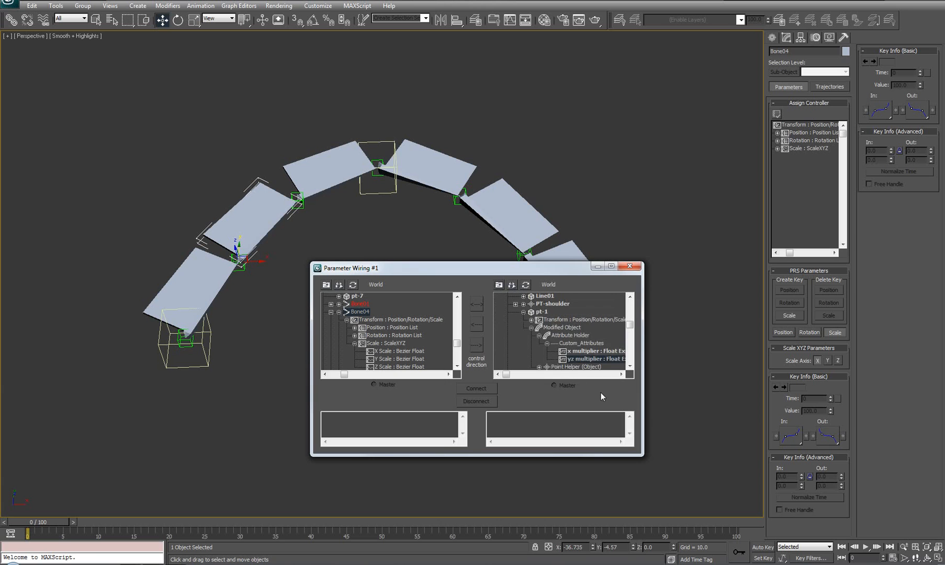
drag(605, 335, 600, 344)
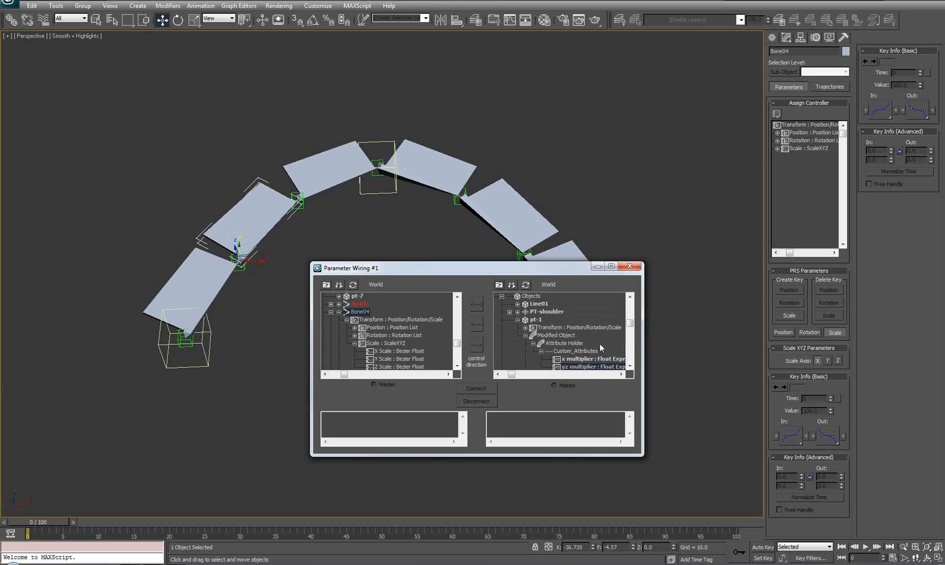
- Collapse pt-1 in the driving object's tree and expand pt-2 through Modified Object and Attribute Holder to its Custom_Attributes
click(517, 312)
click(517, 319)
click(525, 336)
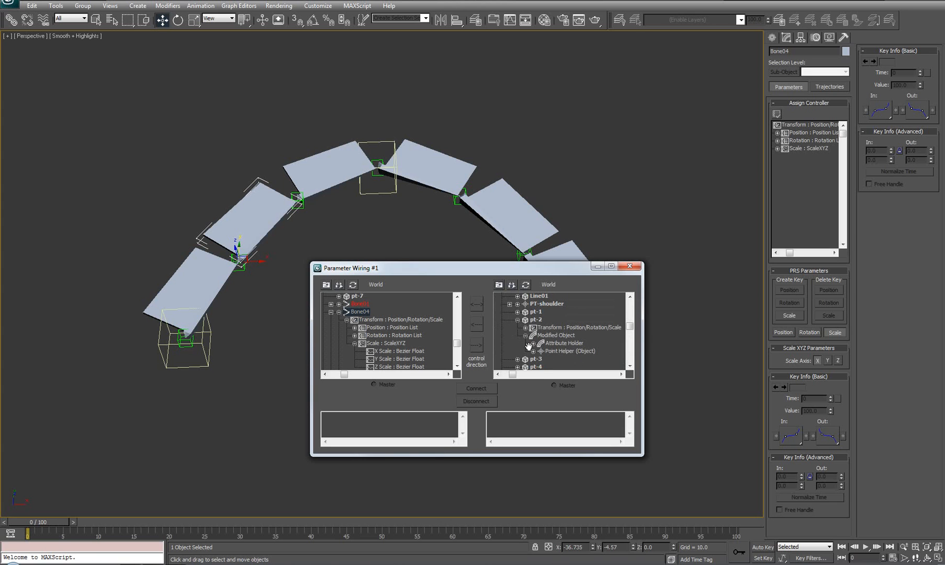
click(533, 343)
click(575, 352)
- Enlarge the Parameter Wiring dialog in height and width and move it clear of the selected bone
drag(556, 262, 539, 93)
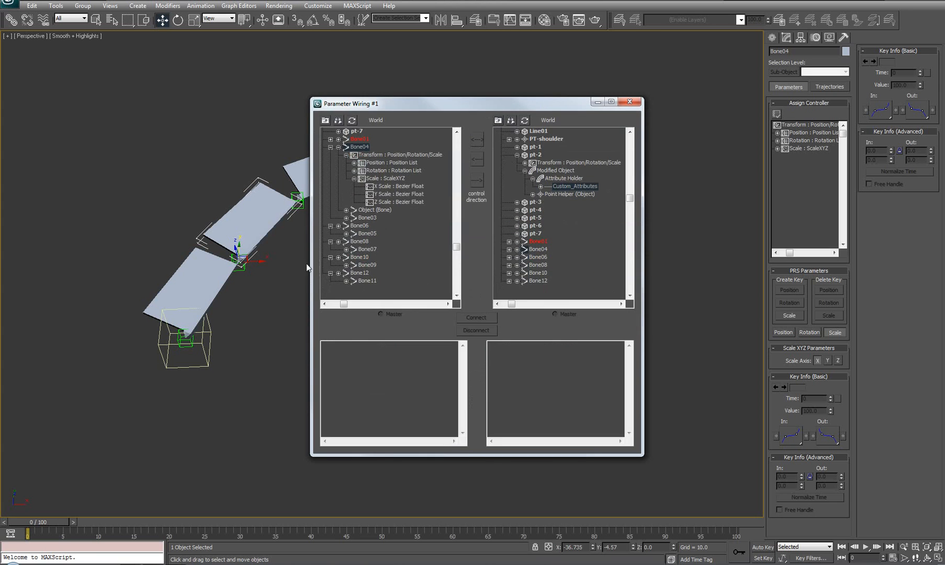
drag(310, 263, 199, 262)
drag(465, 106, 709, 147)
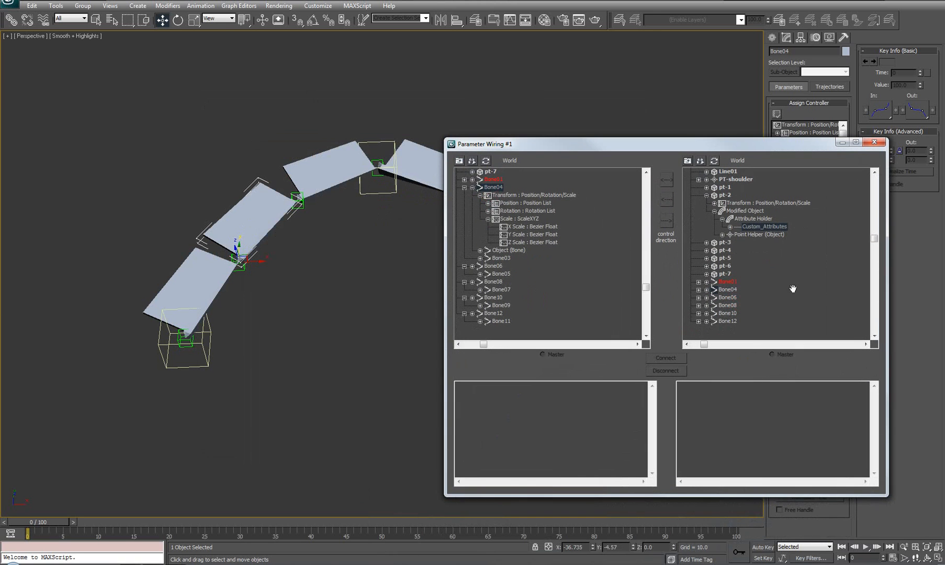
- Wire pt-2's x multiplier one-way so that it drives Bone04's X Scale
click(730, 227)
click(768, 235)
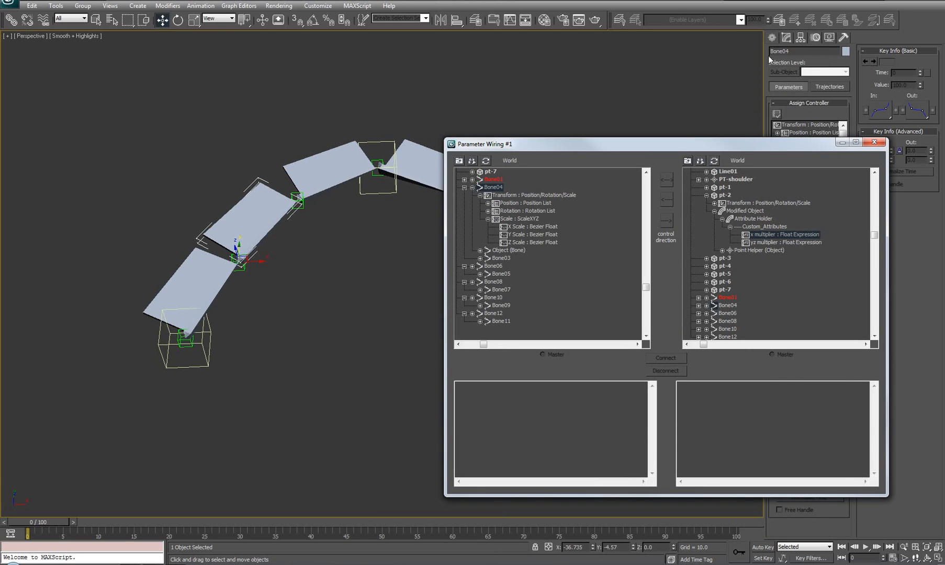
click(521, 229)
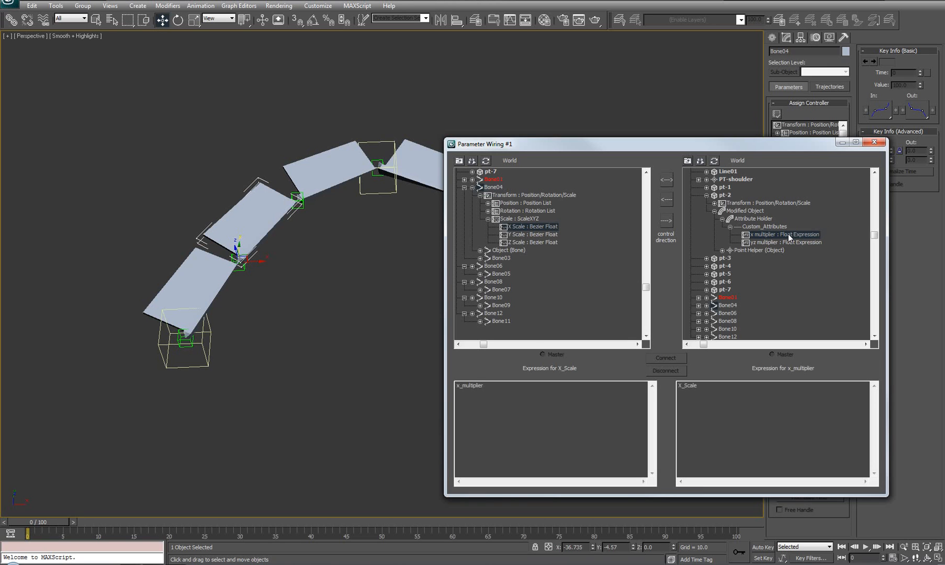
click(667, 199)
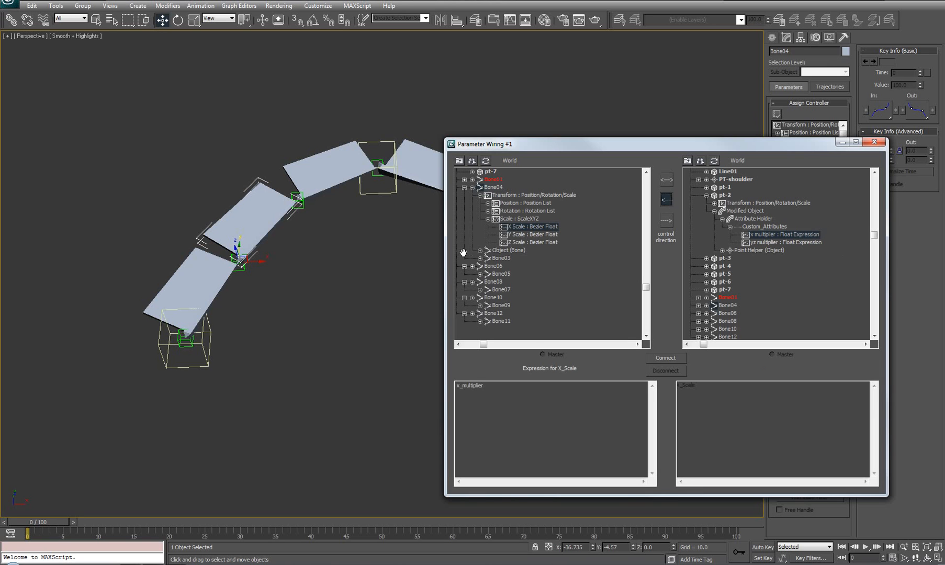
click(666, 359)
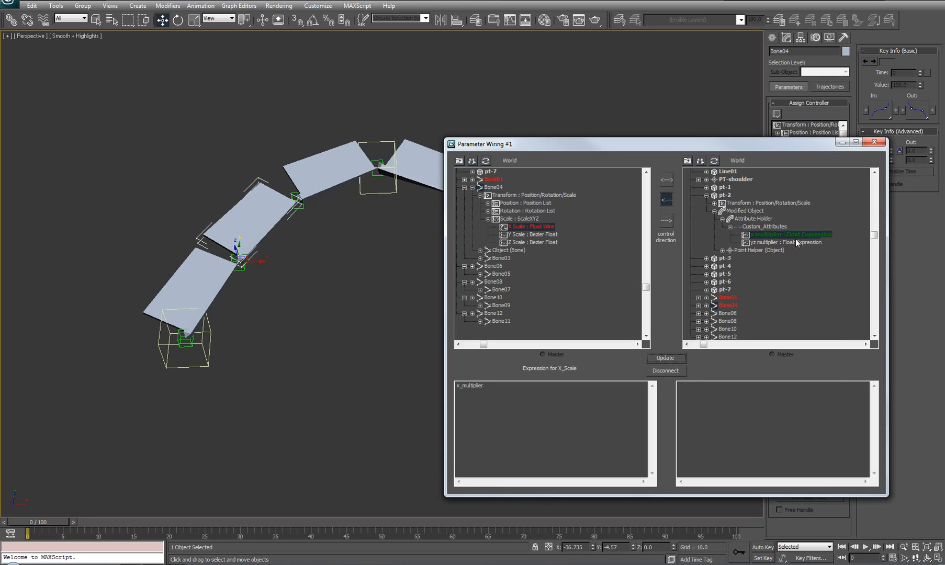
- Wire pt-2's yz multiplier one-way so that it drives both Bone04's Y Scale and Z Scale
click(786, 243)
click(525, 236)
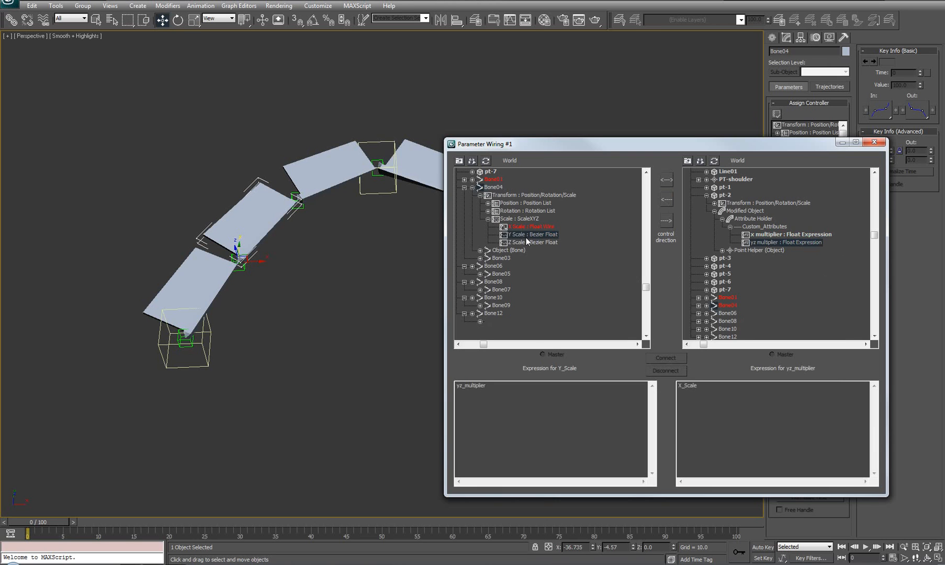
click(662, 199)
click(663, 358)
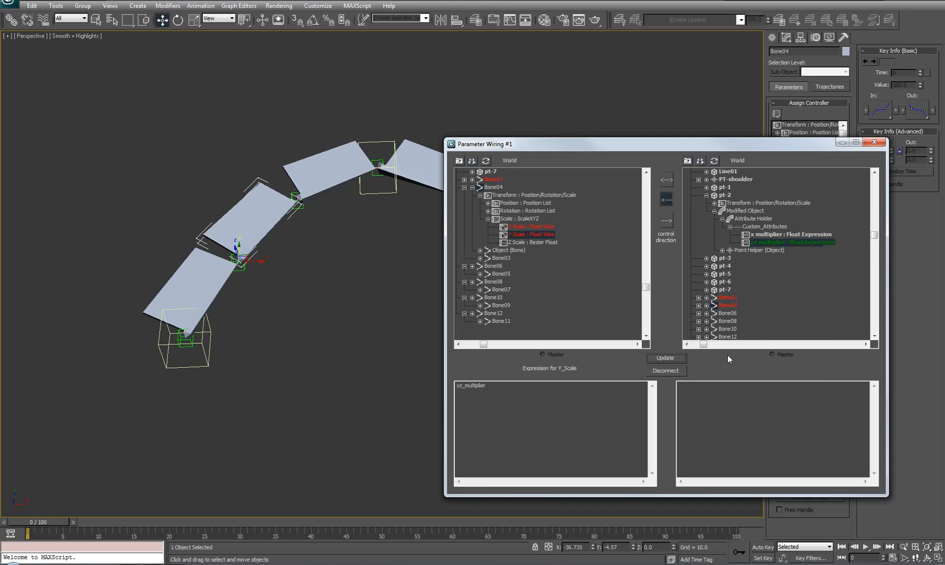
click(549, 244)
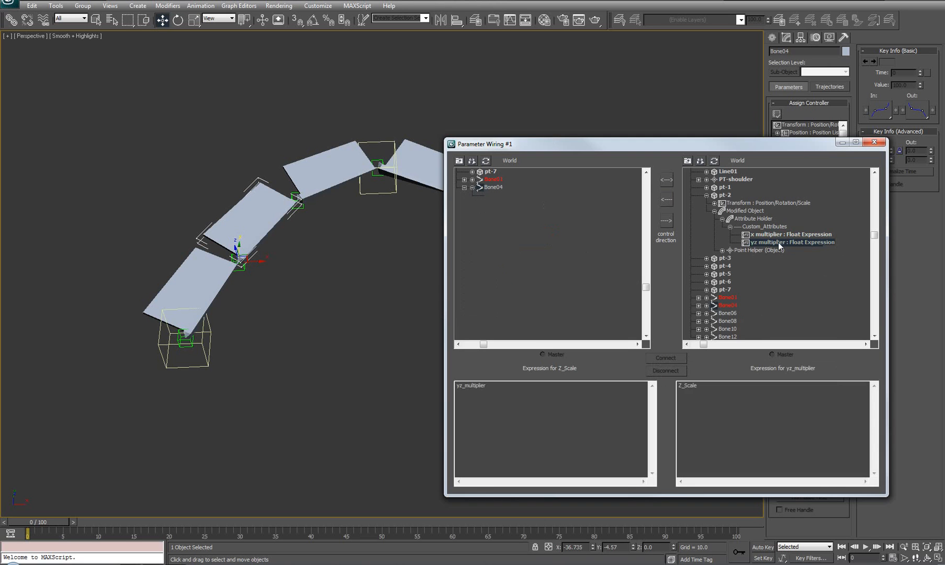
click(666, 200)
click(665, 358)
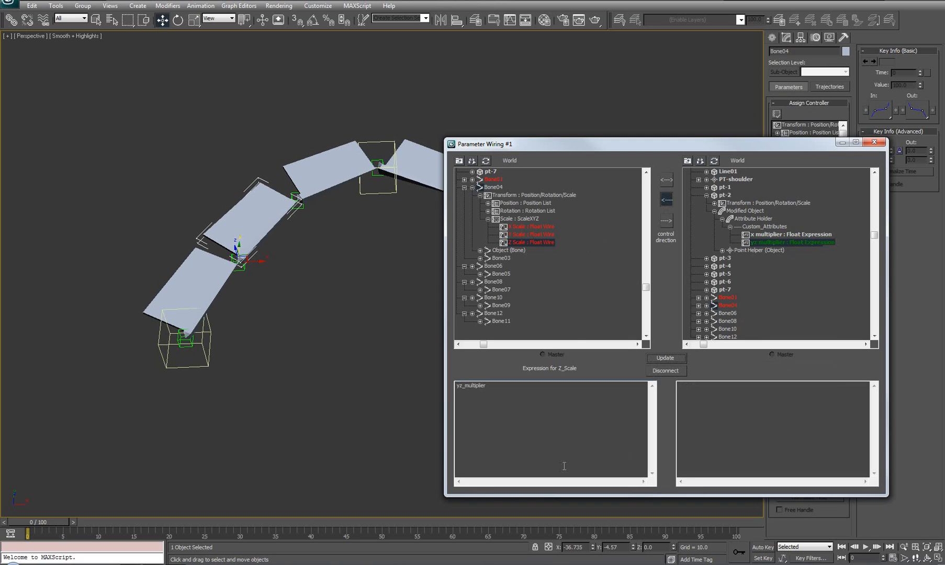
- Collapse Bone04 in the driven object's tree, then select Bone06 and expand it to its Position, Rotation and Scale tracks
click(472, 187)
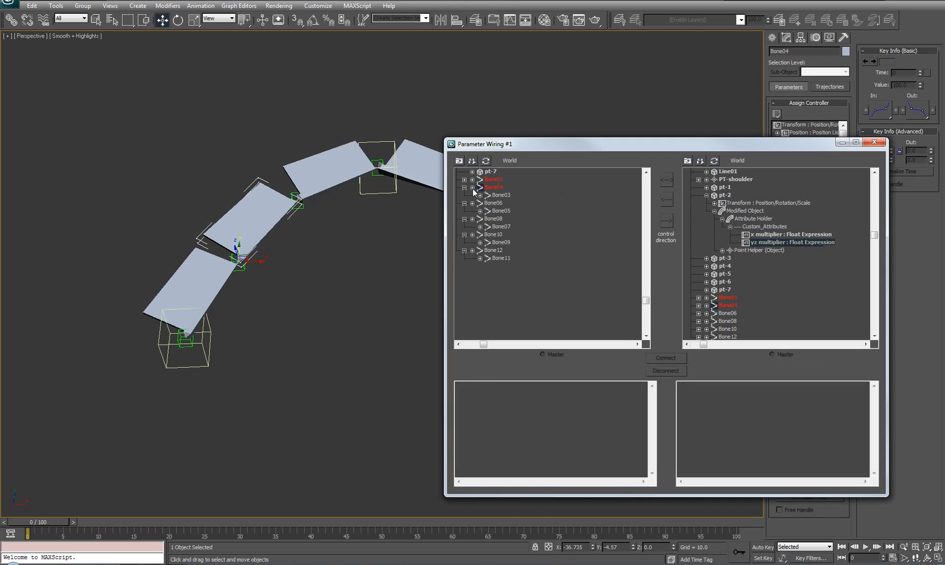
click(321, 172)
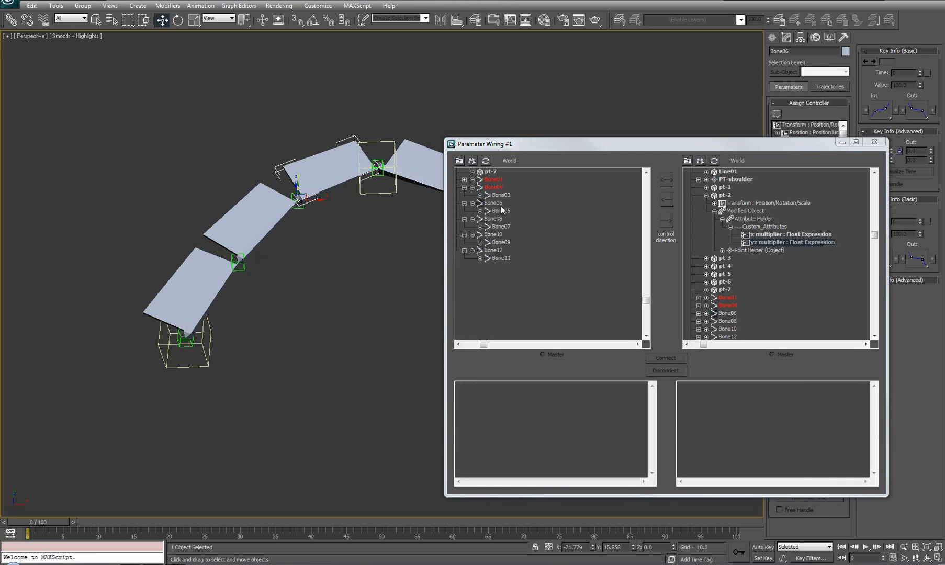
click(472, 203)
click(464, 203)
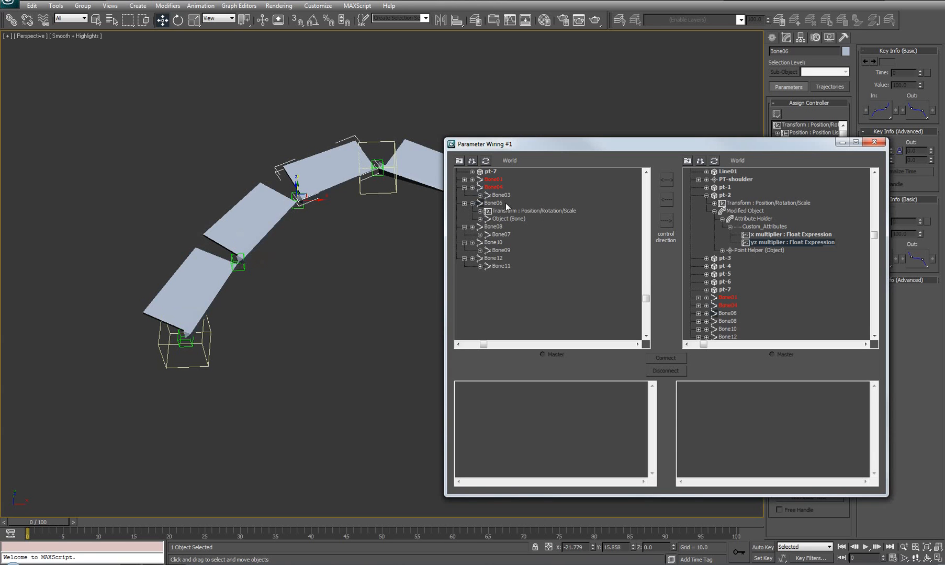
click(481, 211)
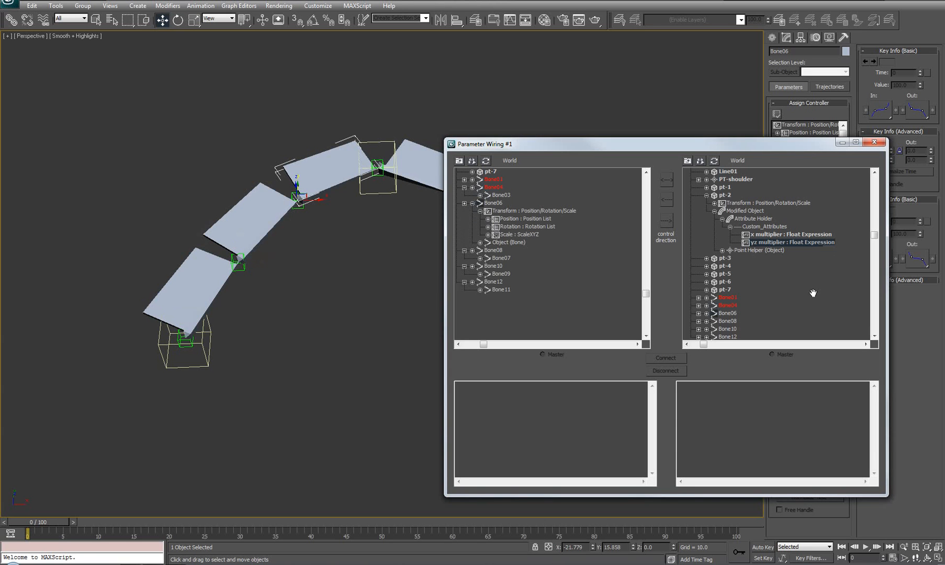
- Collapse pt-2 in the driving object's tree and expand pt-3 down to its x and yz multiplier attributes
scroll(823, 270, up, 2)
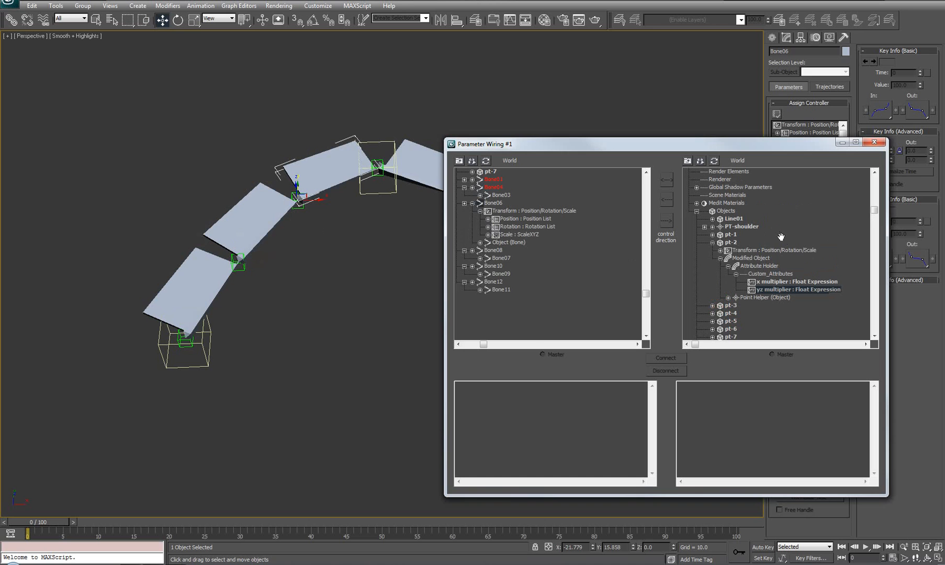
click(712, 243)
click(712, 250)
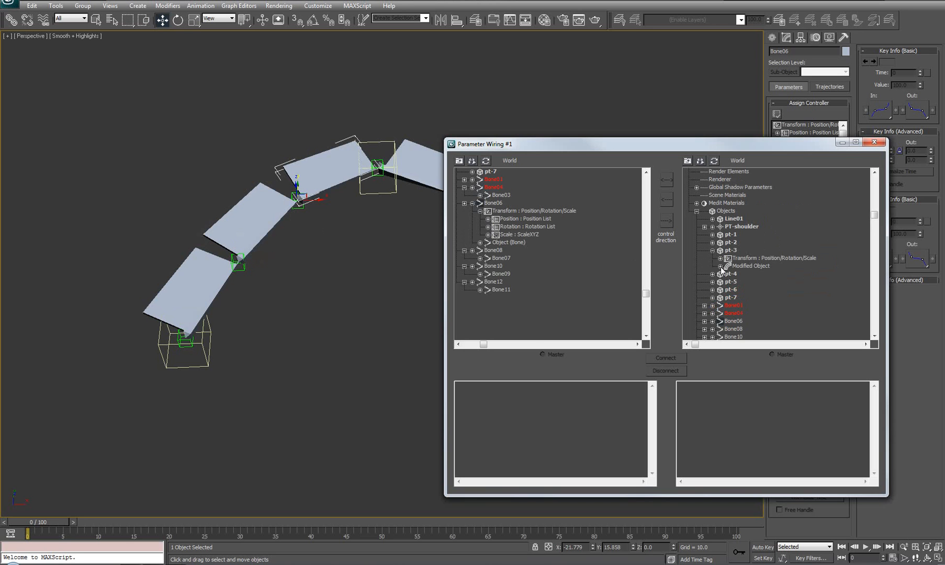
click(720, 267)
click(727, 274)
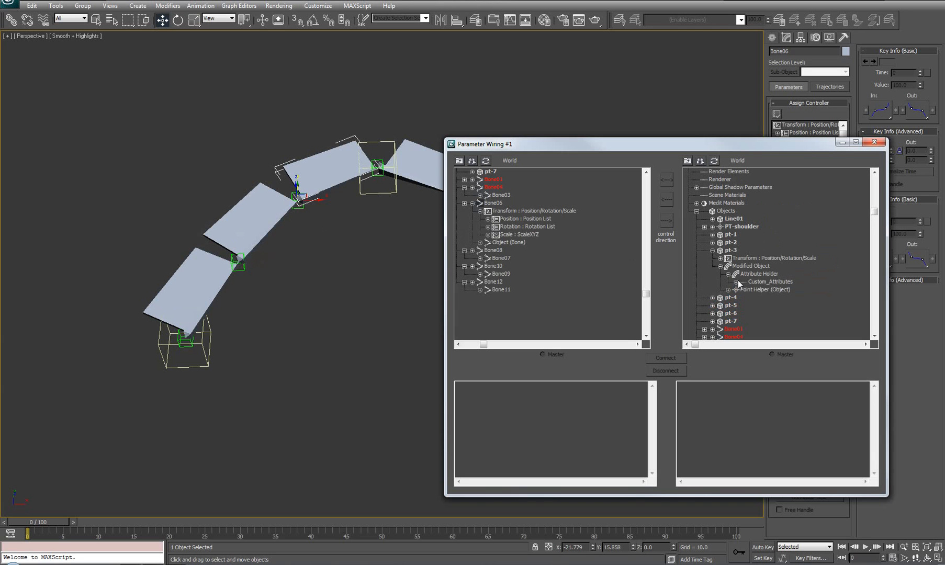
click(736, 282)
scroll(832, 255, down, 2)
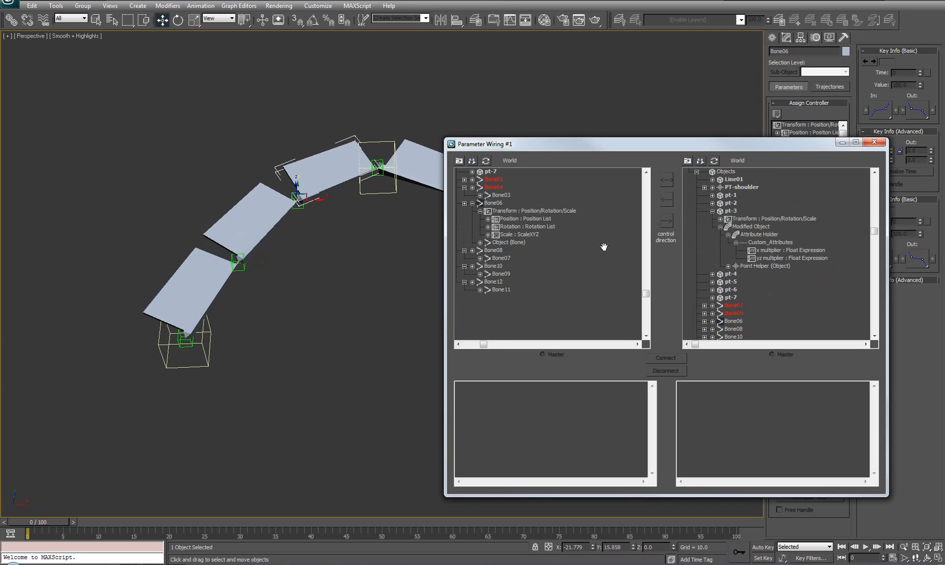
- Expand Bone06's Scale track and wire pt-3's x multiplier one-way to drive its X Scale
scroll(596, 273, up, 1)
click(480, 259)
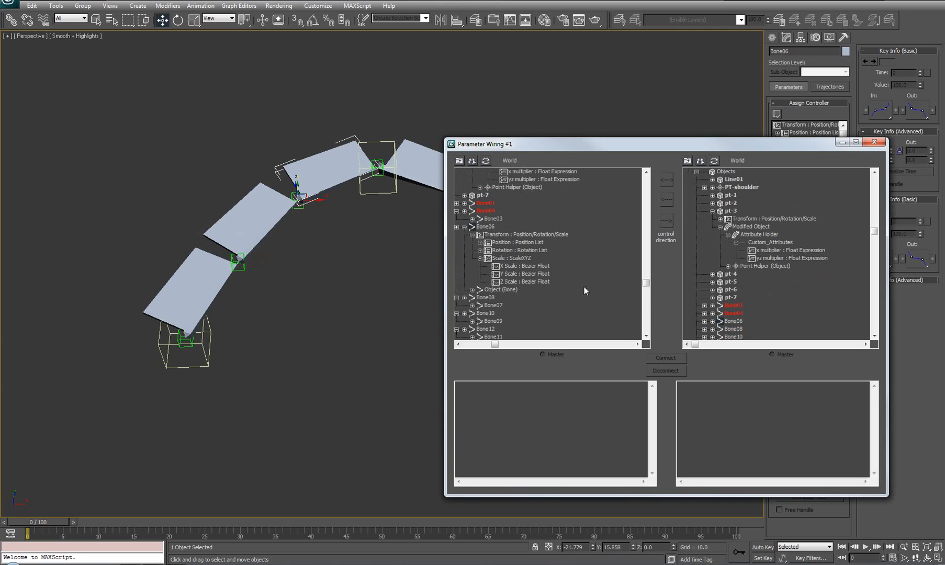
click(773, 251)
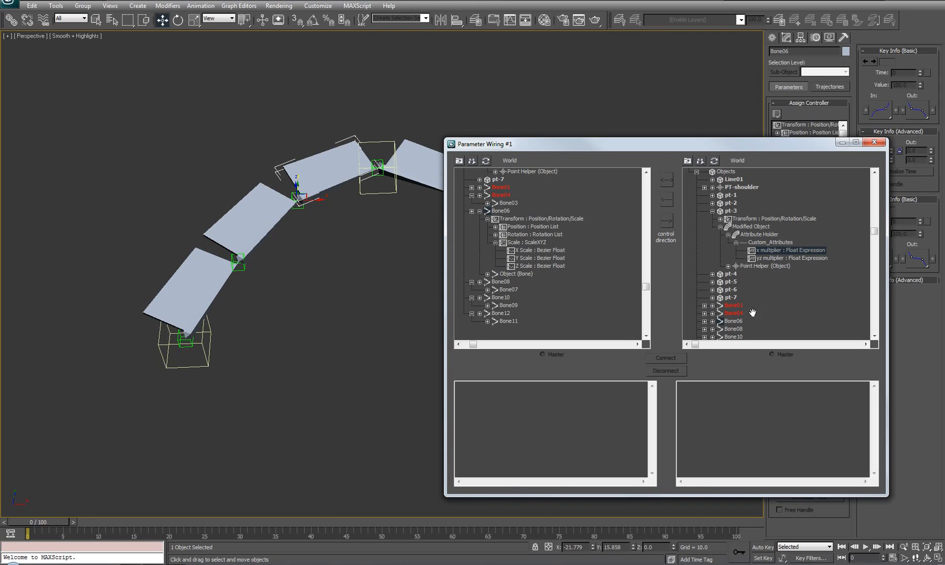
click(540, 250)
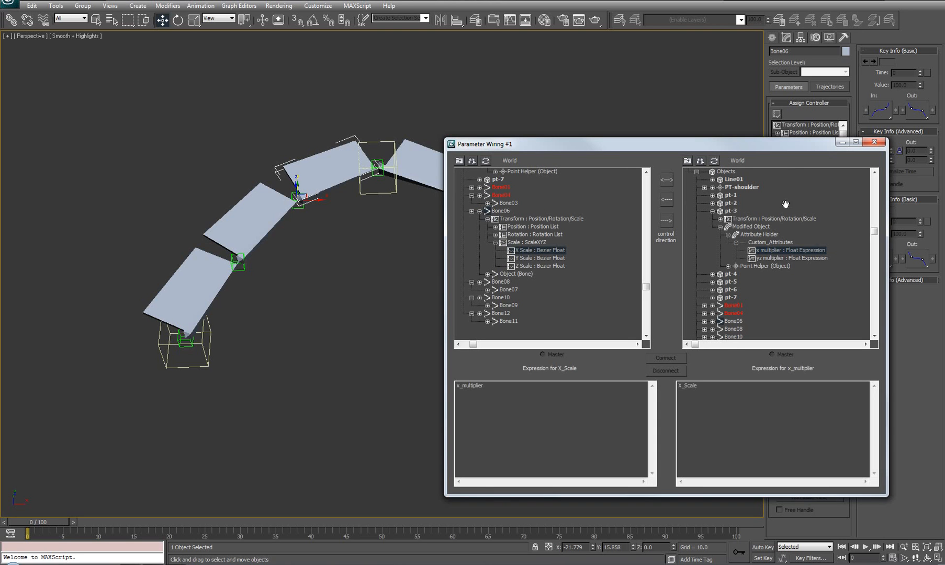
click(666, 199)
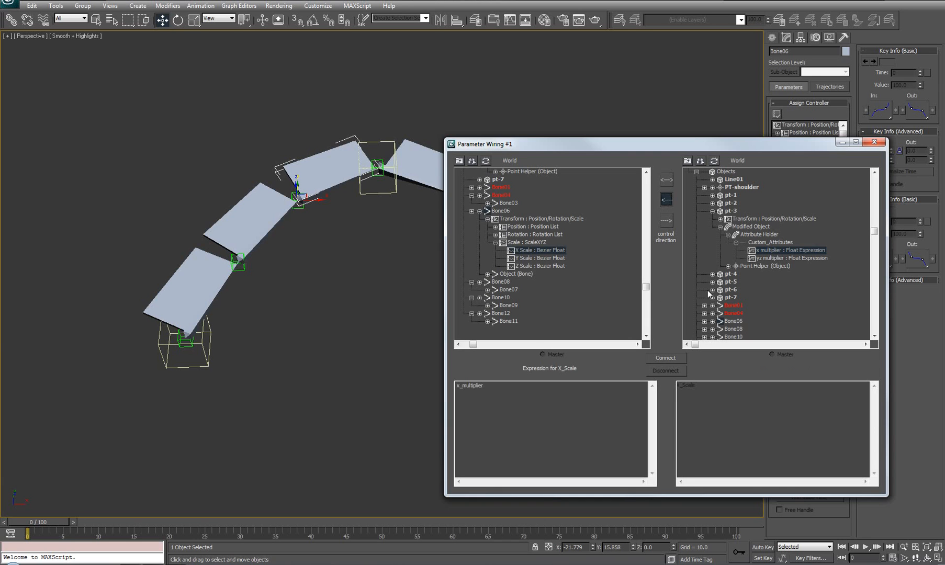
click(665, 358)
- Wire pt-3's yz multiplier one-way so that it drives both Bone06's Y Scale and Z Scale
click(793, 258)
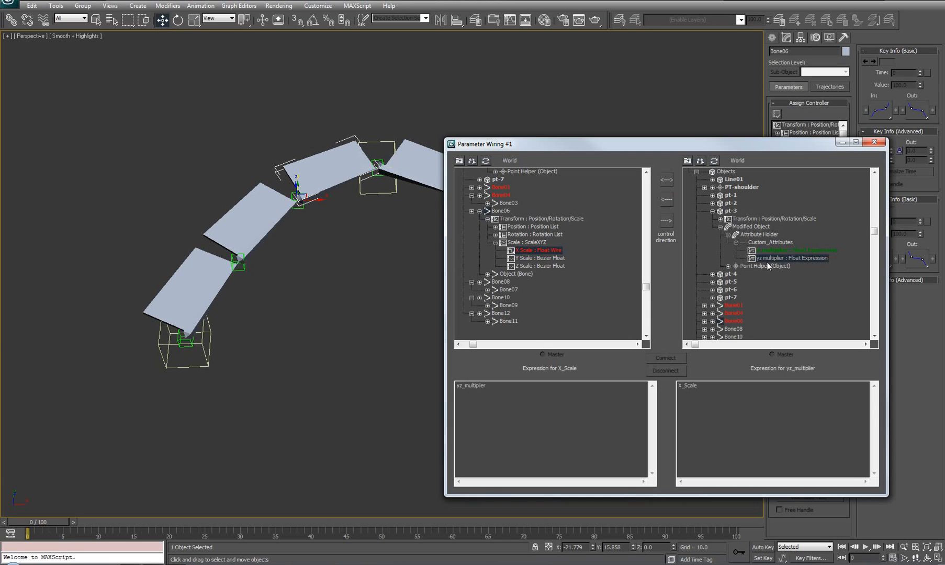
click(544, 258)
click(667, 201)
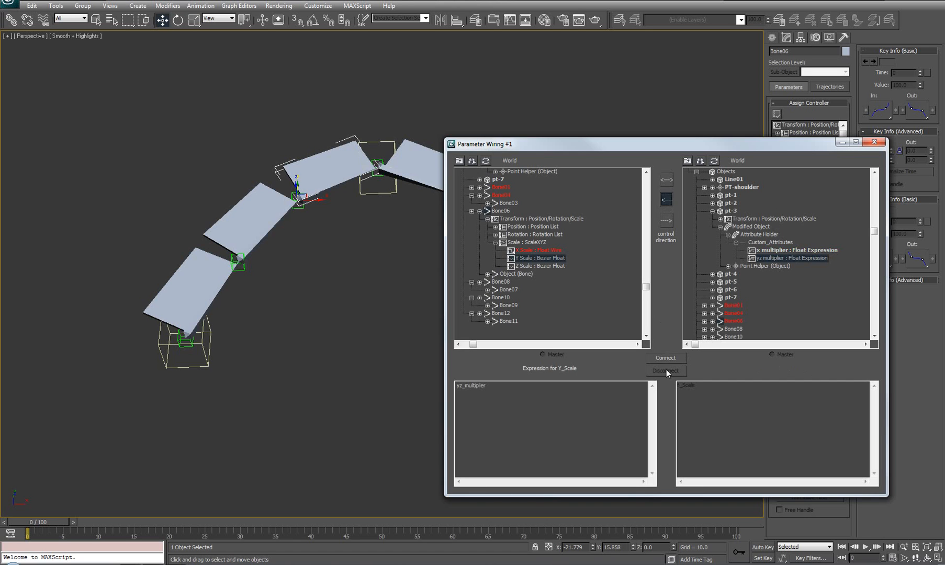
click(663, 360)
click(546, 267)
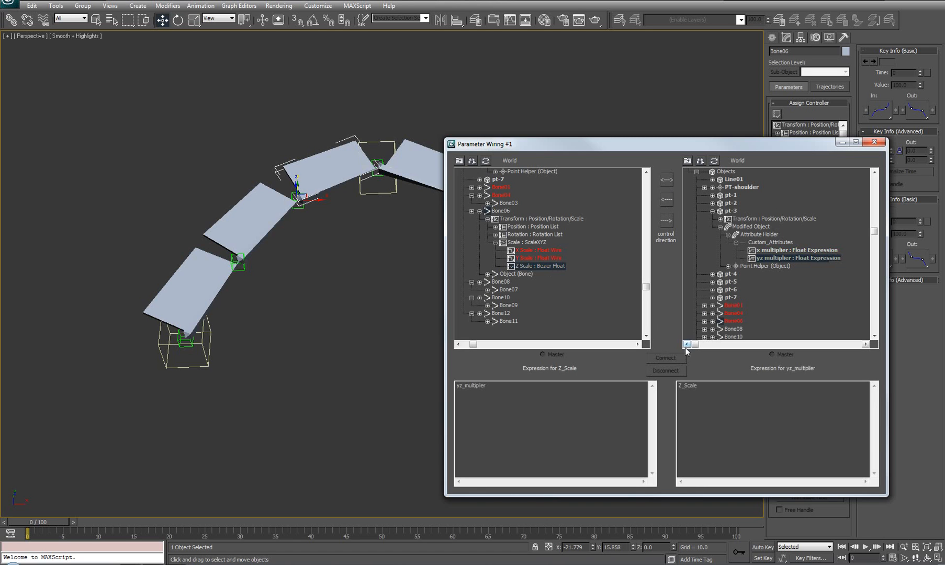
click(667, 200)
click(661, 359)
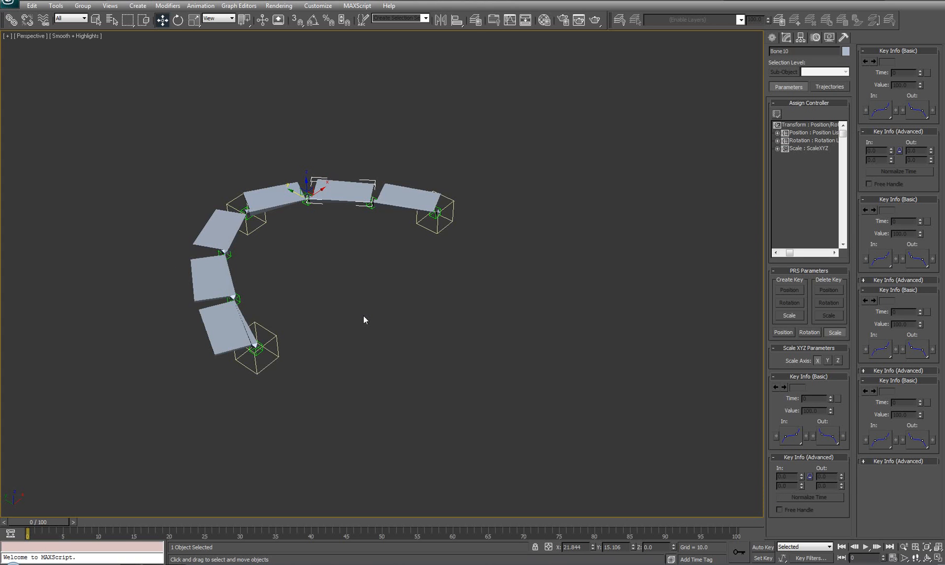
alt+middle_drag(354, 253, 460, 284)
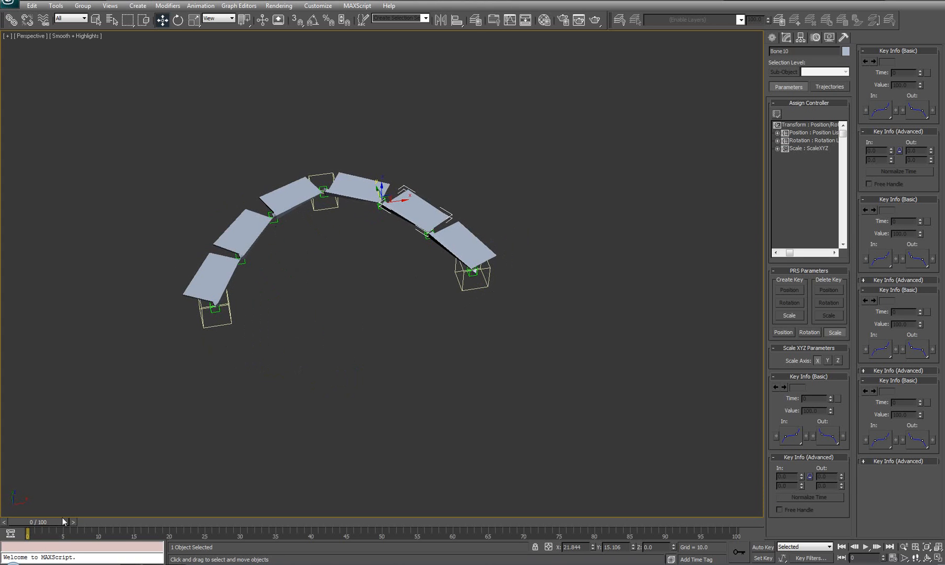
drag(53, 523, 27, 534)
key(w)
middle_drag(382, 325, 446, 374)
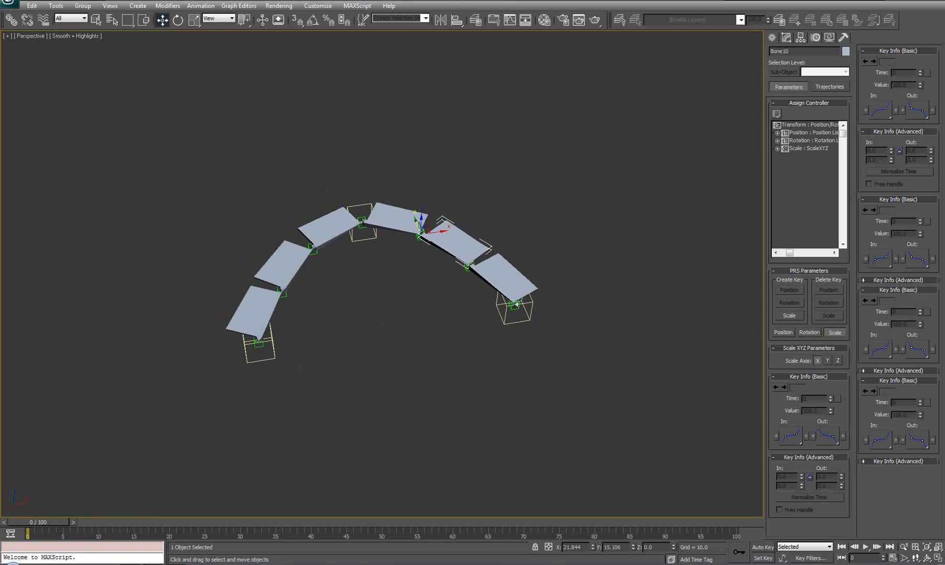
click(200, 5)
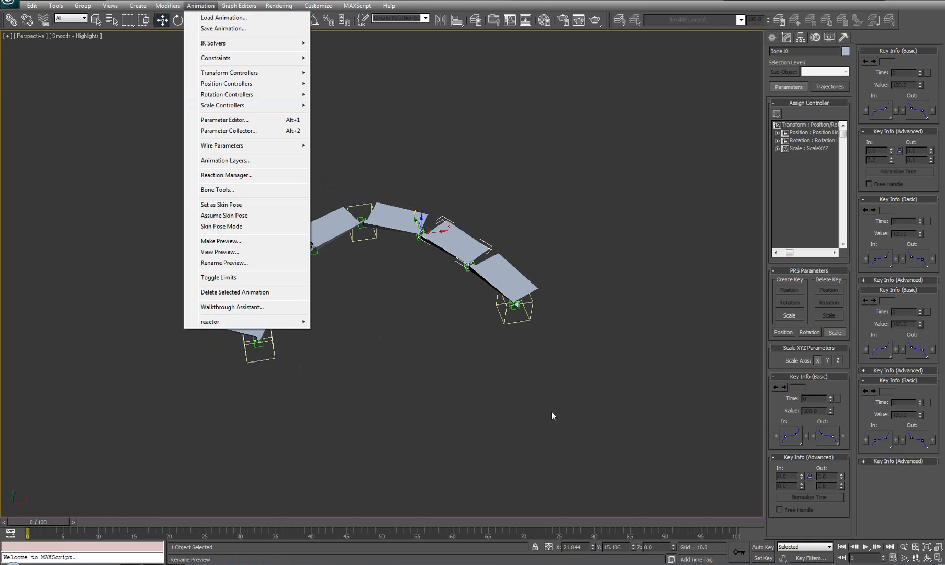
click(462, 375)
- Open the Curve Editor, widen it, narrow its track list and place it below the bone chain
middle_drag(403, 321, 466, 323)
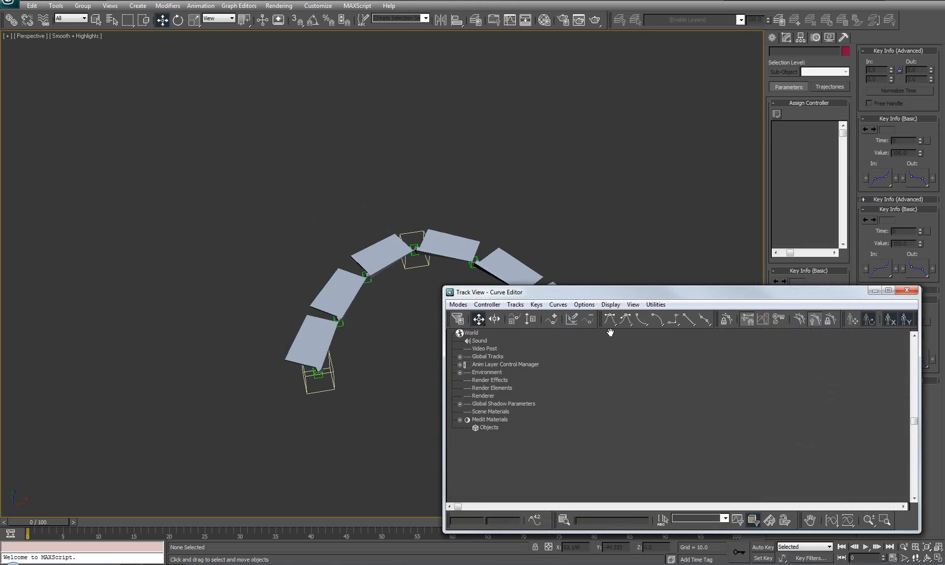
mouse_move(919, 365)
mouse_down()
mouse_move(612, 362)
mouse_move(916, 361)
mouse_up()
drag(692, 294, 338, 214)
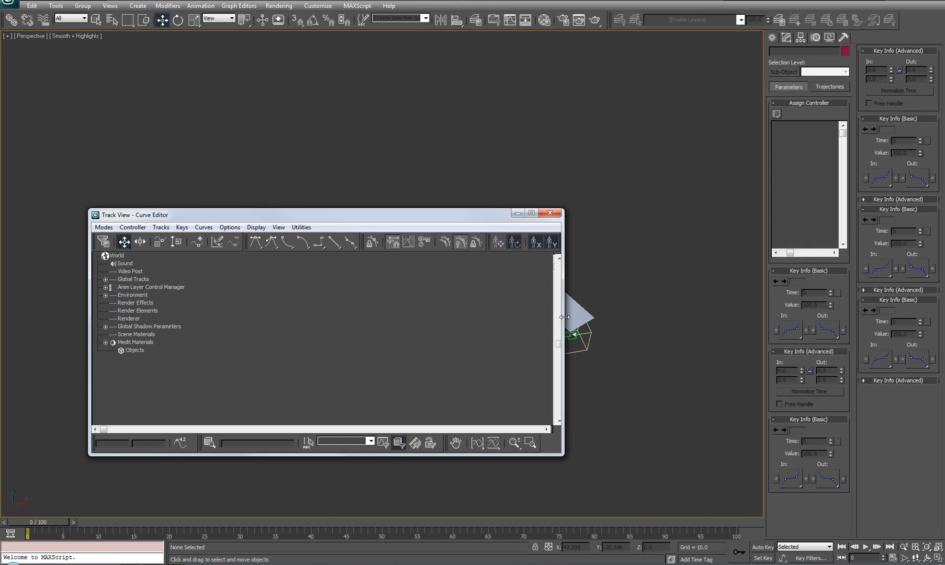
drag(564, 321, 891, 315)
drag(590, 306, 222, 308)
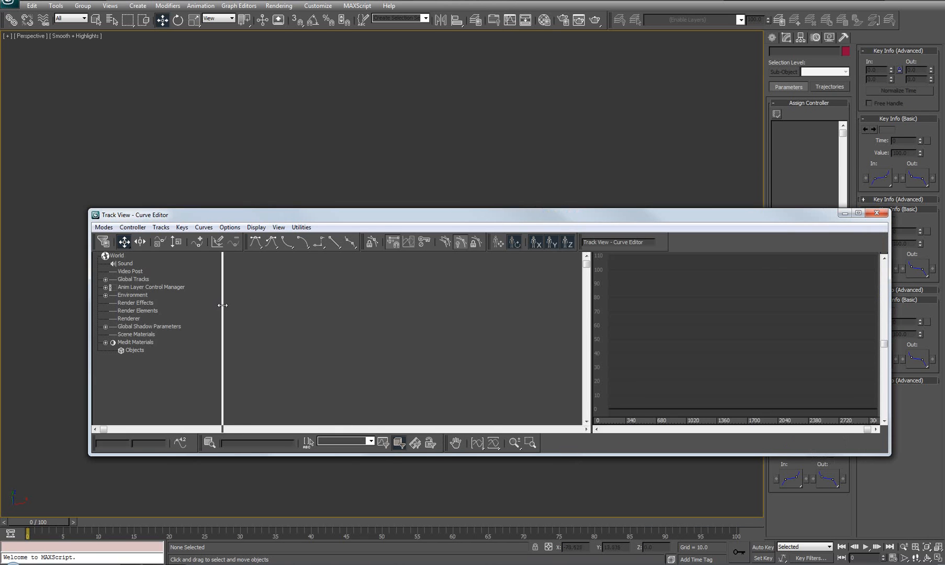
drag(360, 213, 309, 297)
middle_drag(375, 247, 386, 77)
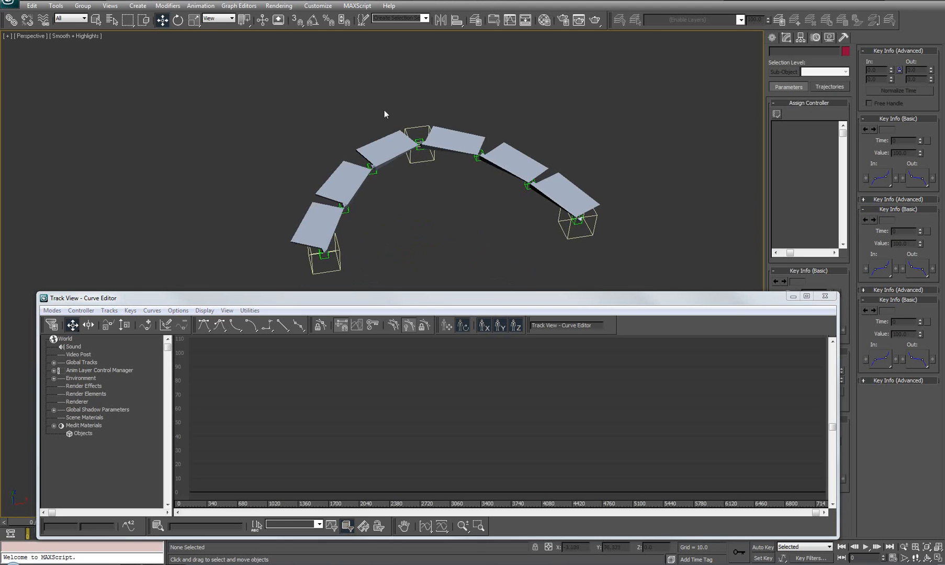
- Select Bone01, the first bone of the chain, and display its Scale curves in the Curve Editor
click(322, 219)
middle_drag(423, 257, 404, 174)
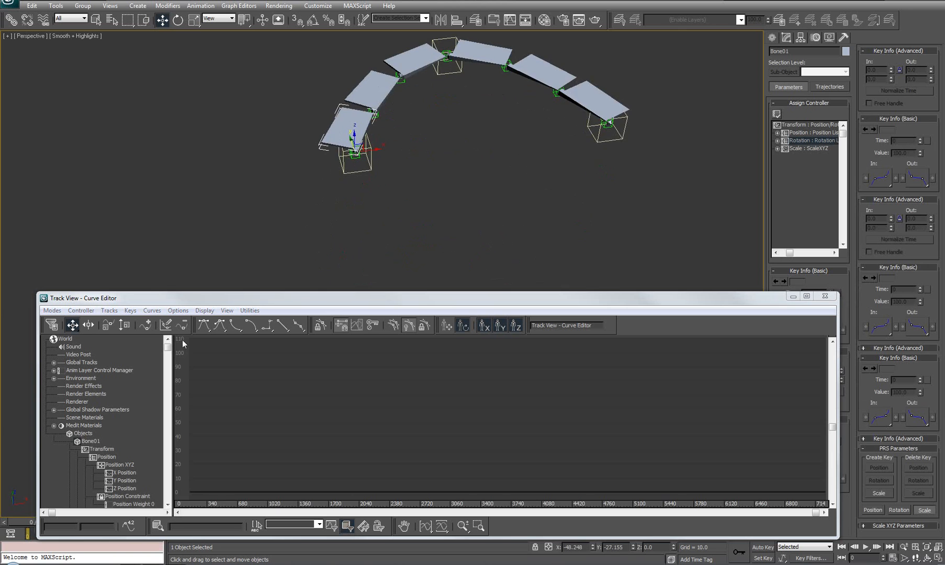
scroll(142, 407, down, 7)
scroll(147, 415, up, 4)
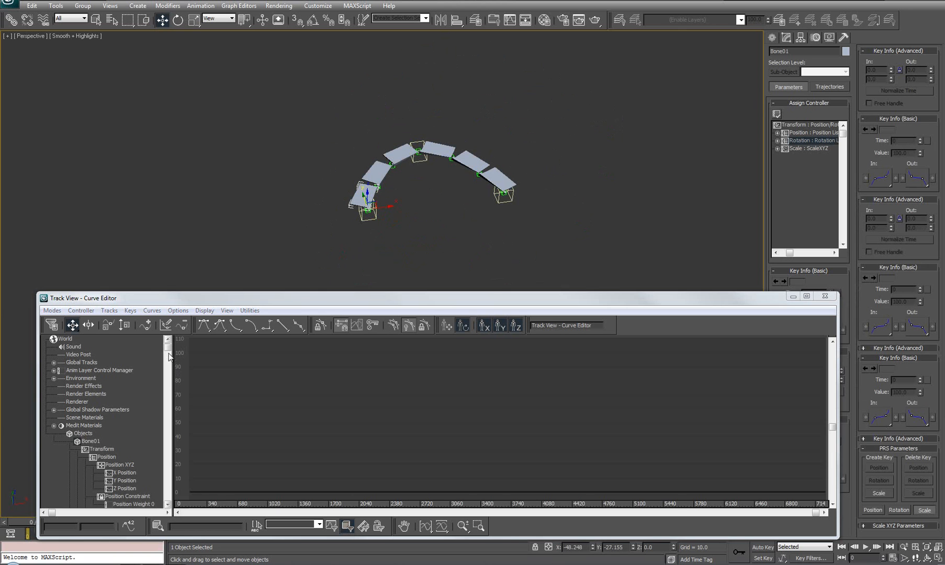
drag(166, 350, 166, 359)
scroll(152, 441, down, 8)
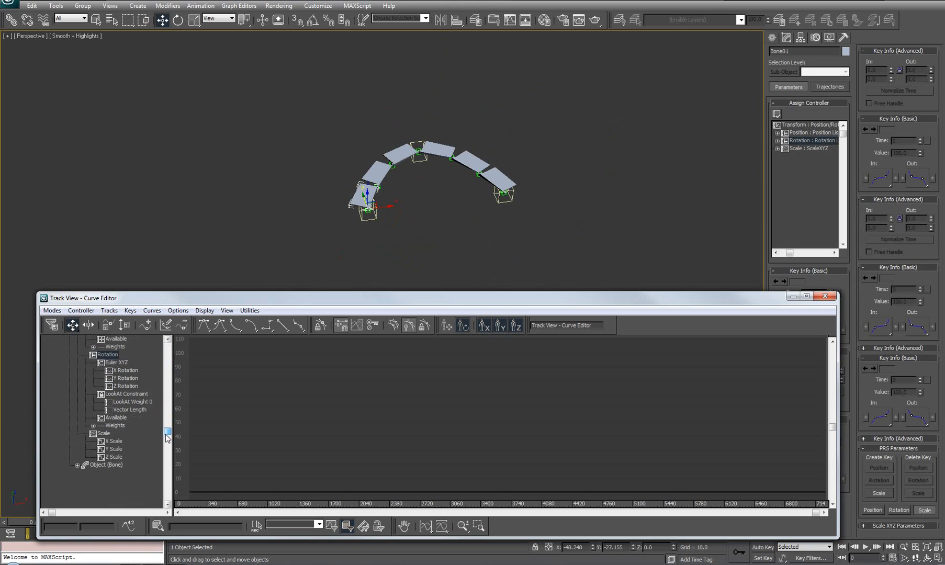
click(103, 411)
middle_drag(340, 422, 314, 408)
scroll(496, 423, down, 1)
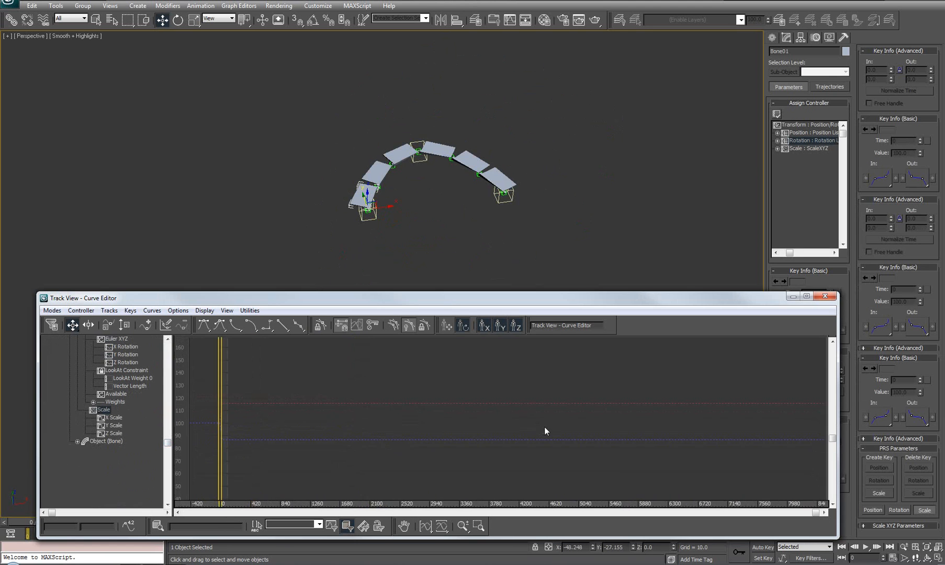
- Scrub the animation to frame 10 to watch the bone chain bend alongside Bone01's scale curves
scroll(519, 413, down, 1)
middle_drag(519, 412, 484, 418)
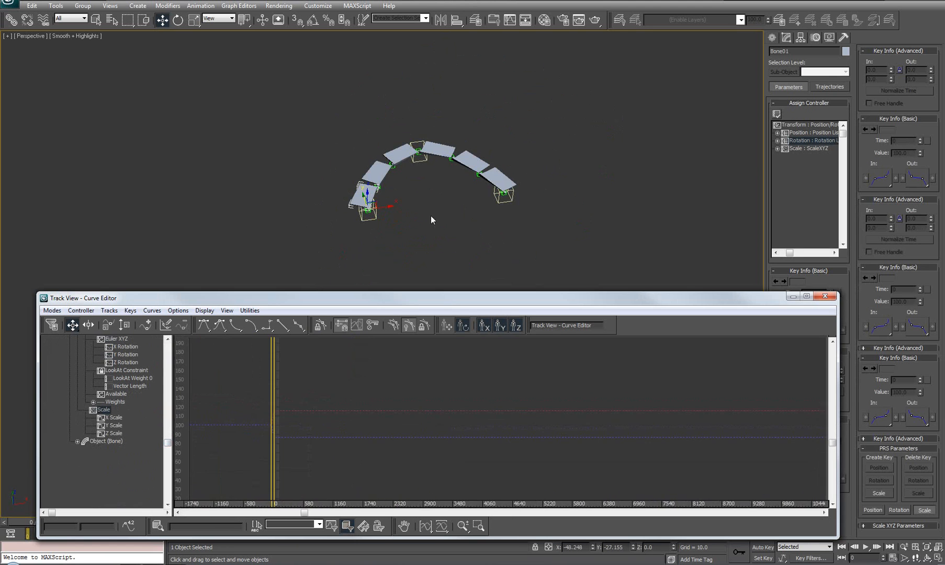
middle_drag(410, 229, 469, 246)
middle_drag(291, 252, 291, 228)
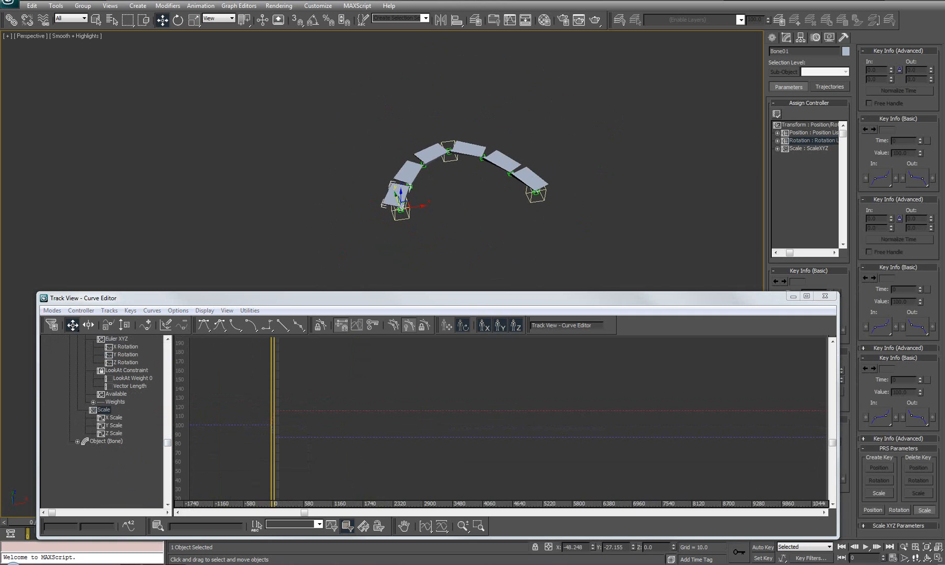
drag(22, 526, 154, 539)
key(w)
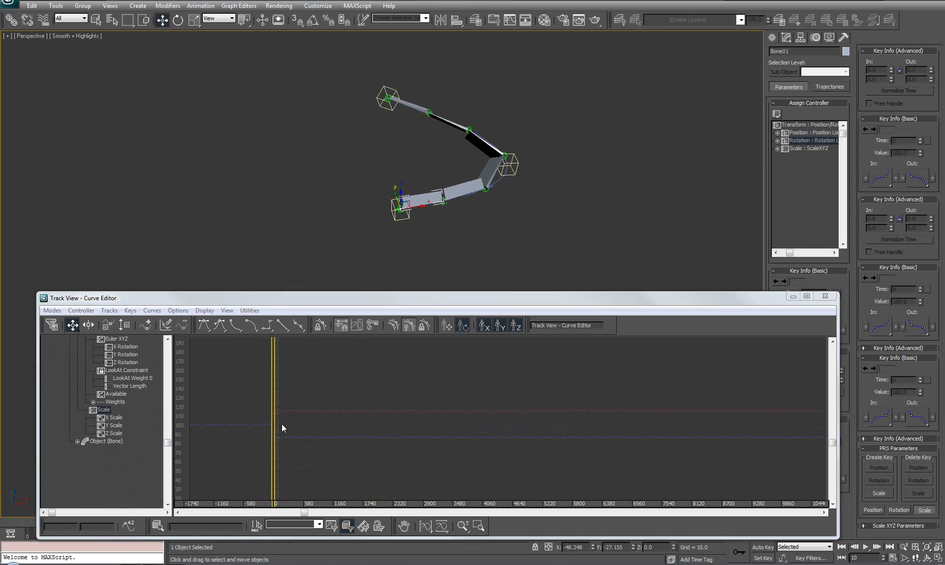
- Examine Bone01's Scale curves in the Curve Editor around the first ten frames of the animation
scroll(318, 430, up, 3)
scroll(280, 433, up, 5)
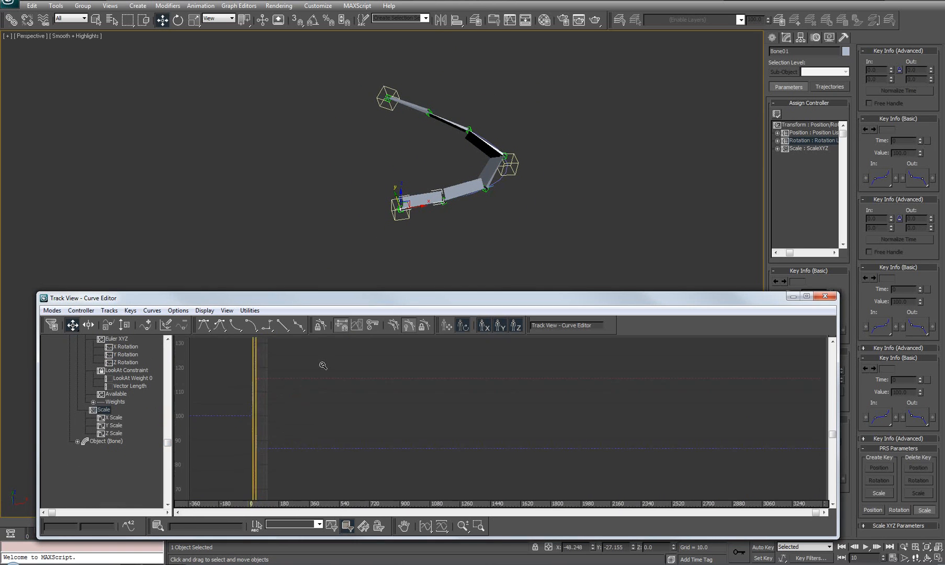
middle_drag(267, 425, 340, 453)
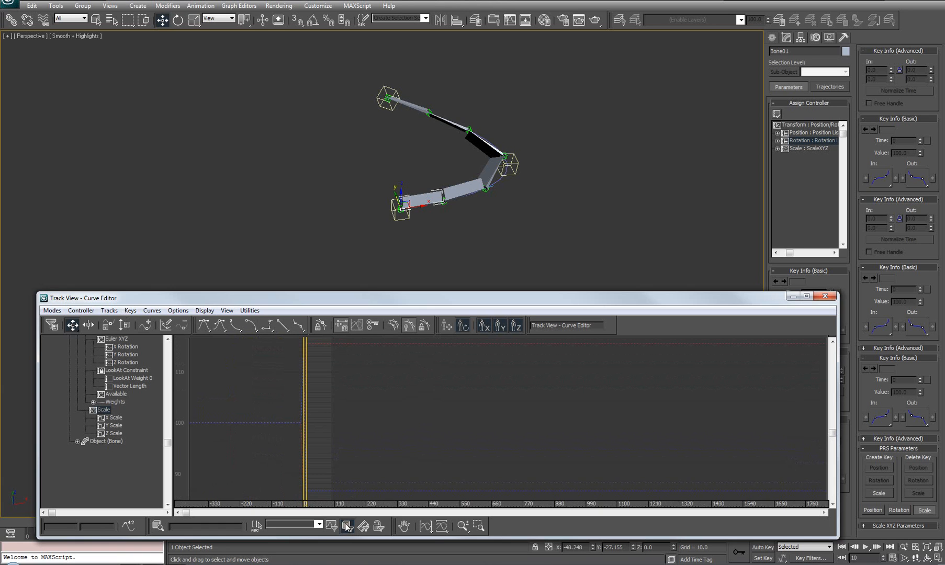
click(432, 529)
middle_drag(313, 373, 398, 430)
scroll(398, 431, down, 1)
scroll(398, 393, down, 3)
scroll(397, 392, down, 1)
middle_drag(397, 374, 381, 421)
scroll(381, 421, down, 1)
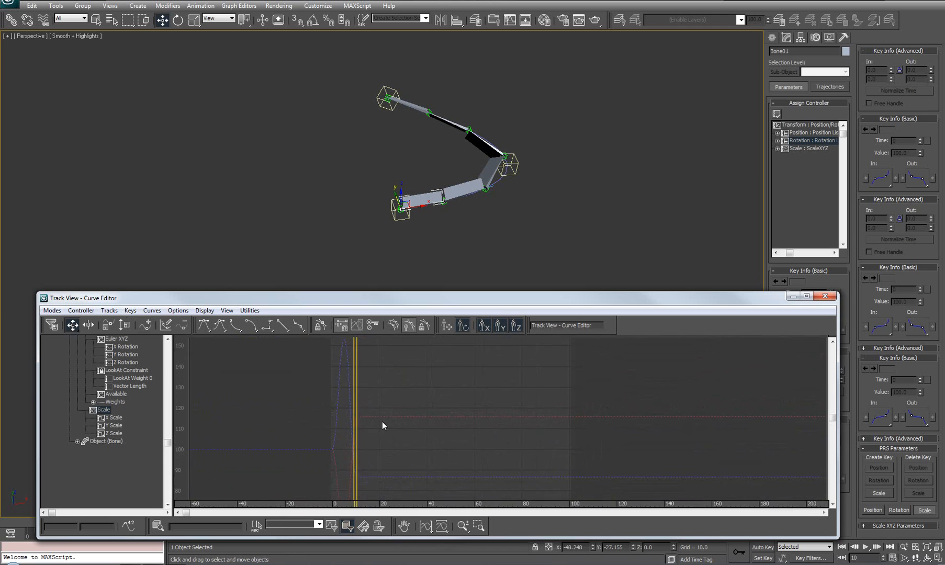
scroll(382, 421, down, 1)
scroll(390, 430, down, 1)
middle_drag(398, 435, 360, 418)
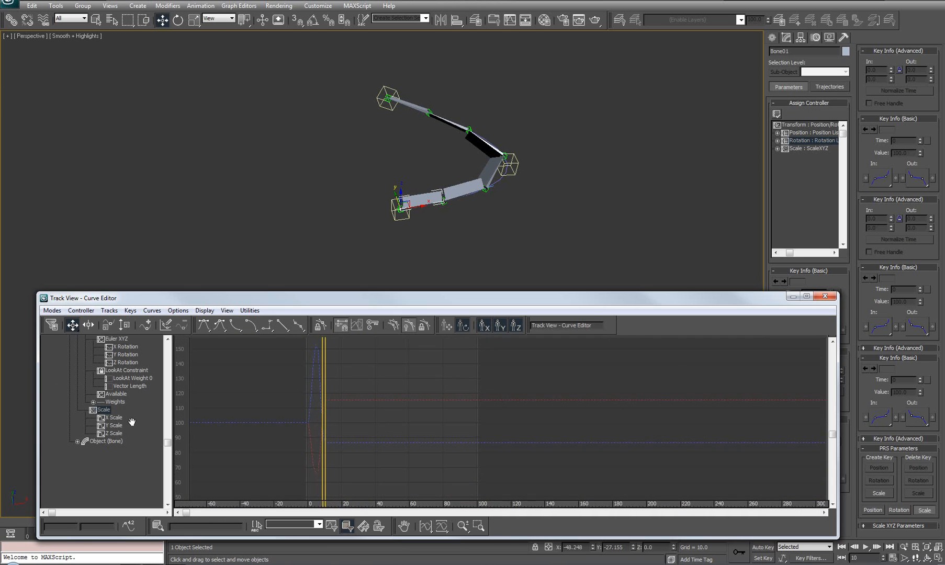
- Display Bone01's X Scale, Y Scale and Z Scale curves one at a time to compare them
click(114, 417)
click(110, 427)
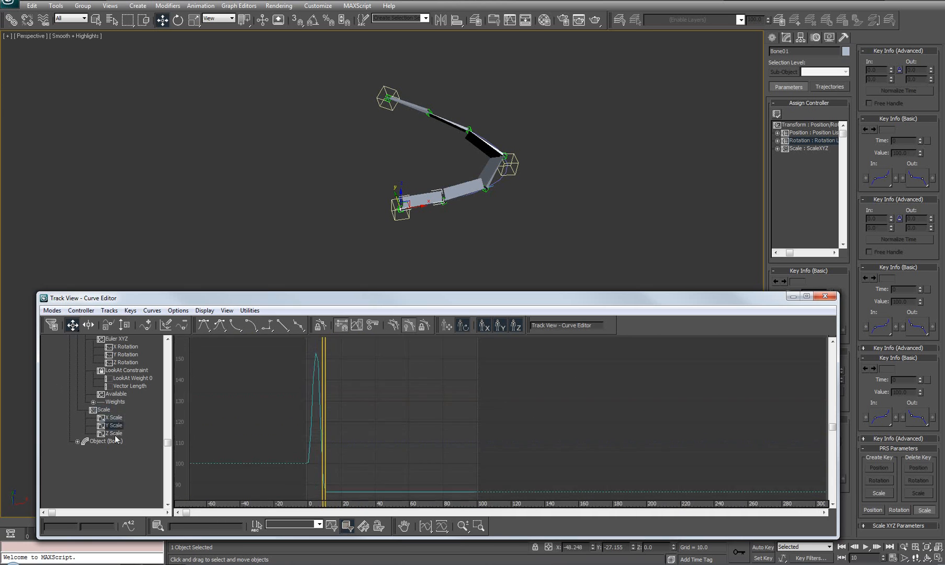
click(113, 434)
mouse_move(412, 396)
middle_down()
mouse_move(414, 372)
mouse_move(409, 384)
middle_up()
ctrl+alt+middle_drag(410, 423, 411, 448)
alt+middle_drag(363, 213, 249, 117)
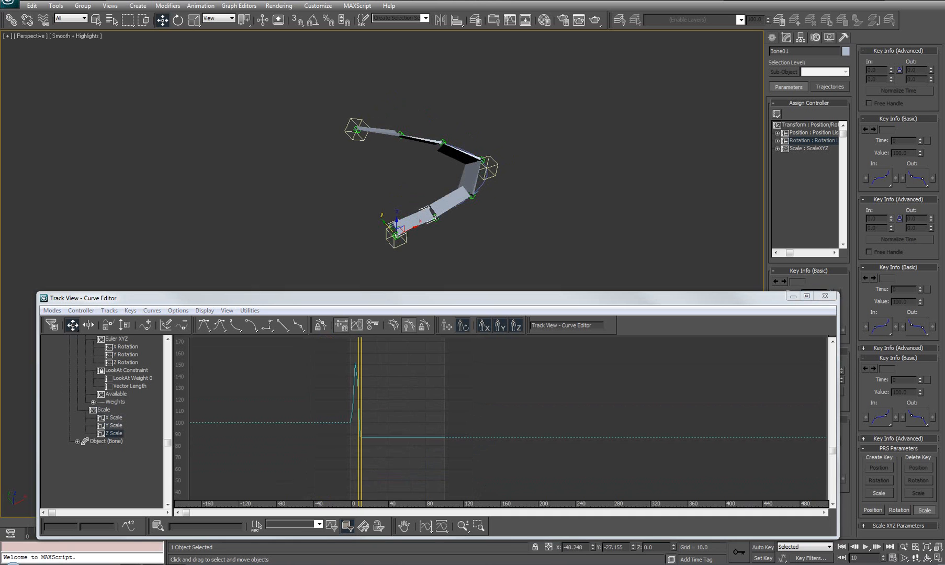
- Close the Curve Editor and return the animation to frame 0
click(825, 295)
middle_drag(420, 246, 386, 354)
drag(89, 523, 22, 523)
middle_drag(459, 241, 397, 298)
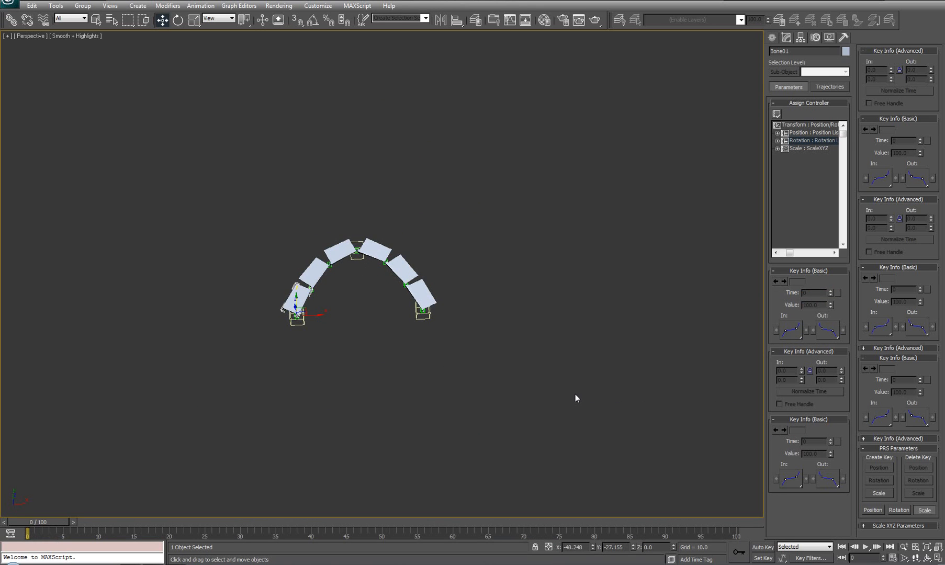
- Add the chain's other five bones to the selection and turn off the front fin for all six with Bone Tools
middle_drag(315, 327, 359, 333)
alt+middle_drag(358, 333, 384, 386)
scroll(384, 386, up, 3)
scroll(419, 319, up, 1)
alt+middle_drag(419, 319, 393, 302)
ctrl+click(344, 275)
ctrl+click(385, 248)
ctrl+click(439, 243)
ctrl+click(462, 270)
ctrl+click(495, 314)
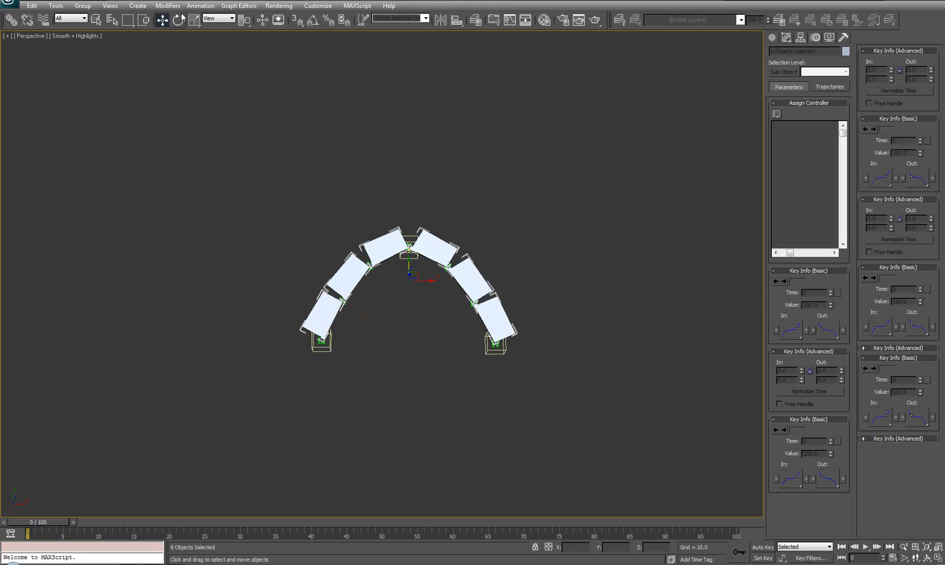
click(201, 6)
click(217, 190)
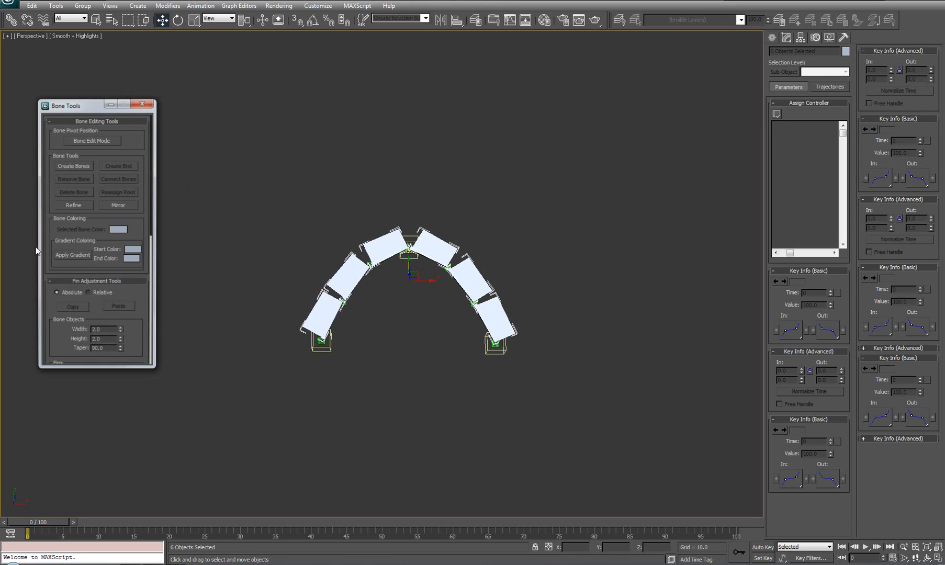
scroll(145, 271, down, 5)
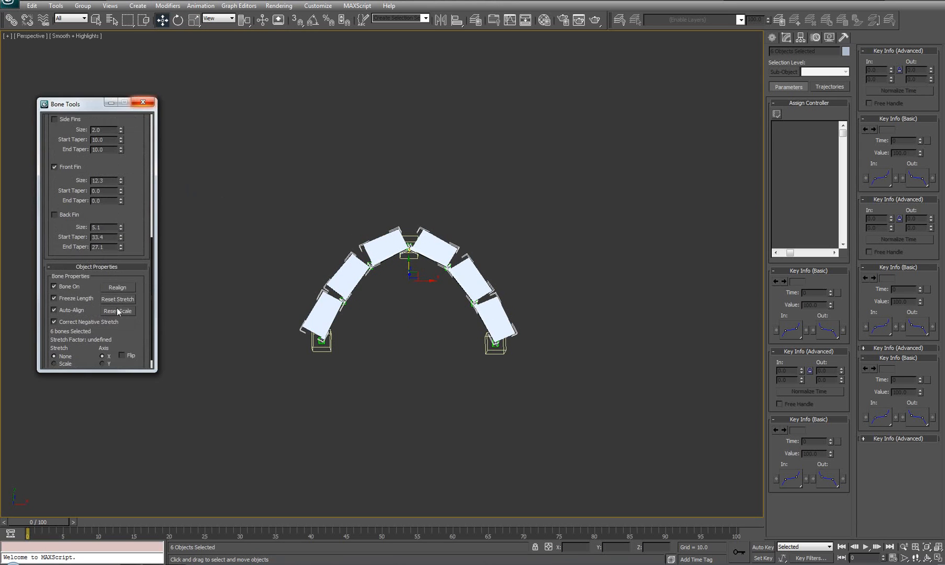
click(54, 167)
click(149, 102)
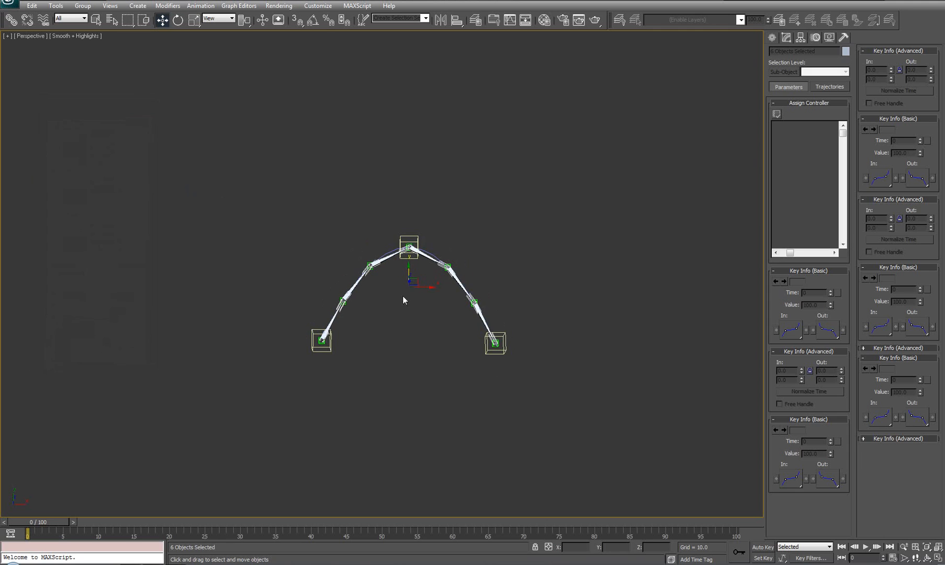
alt+middle_drag(403, 296, 349, 297)
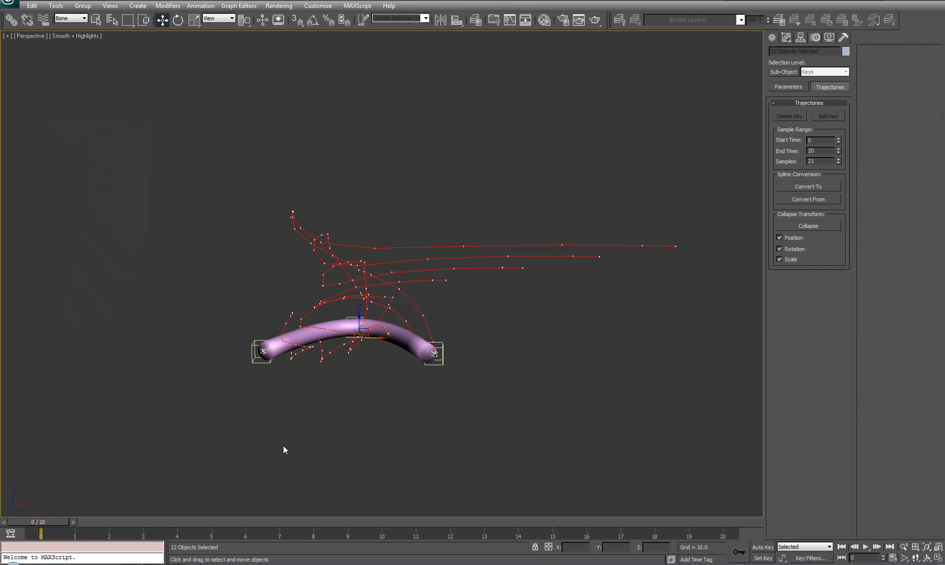
- Scrub from frame 0 to frame 20 to preview how the tube stretches with its bones
middle_drag(384, 381, 414, 362)
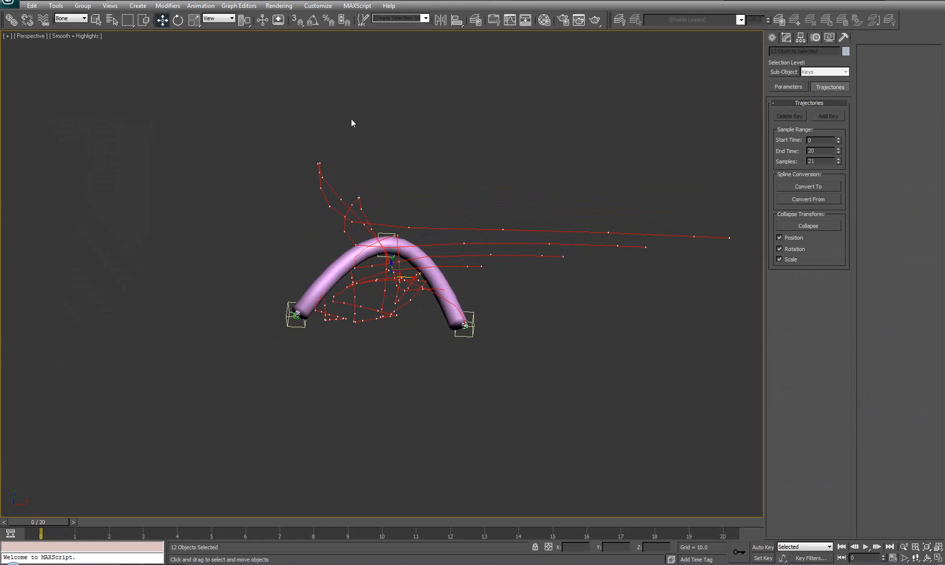
drag(38, 526, 739, 512)
key(w)
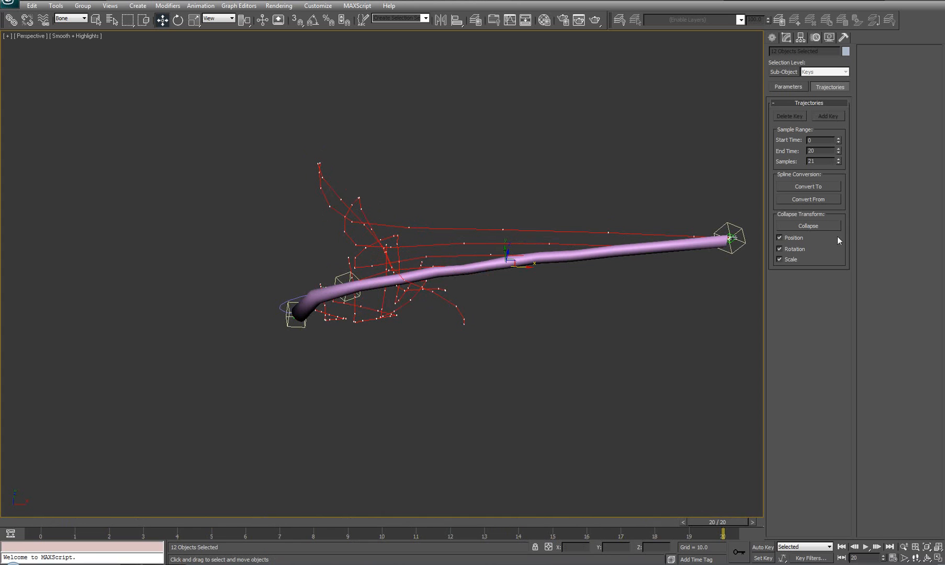
mouse_move(466, 362)
middle_down()
mouse_move(453, 355)
mouse_move(461, 350)
middle_up()
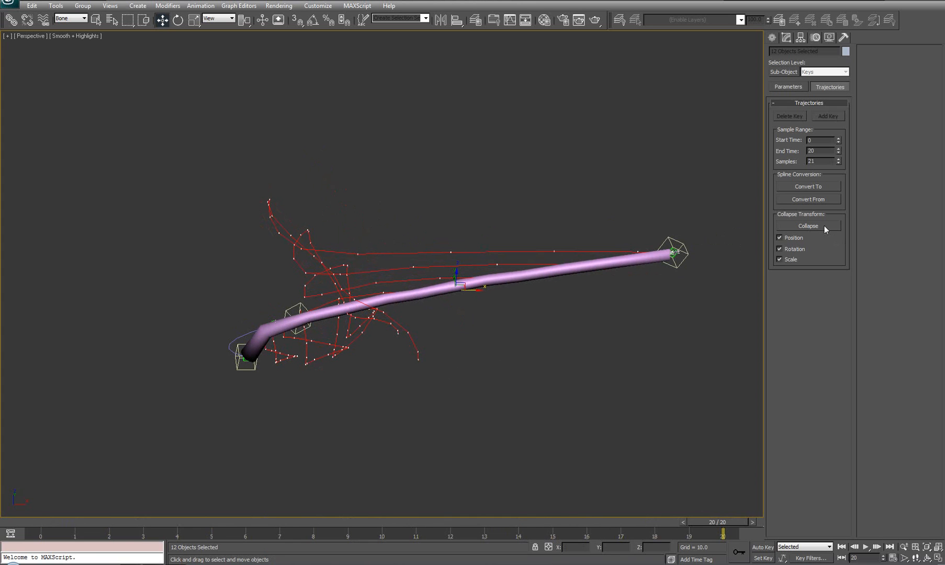
- Collapse the position, rotation and scale of the 12 selected bones into keys and return to frame 0
click(822, 226)
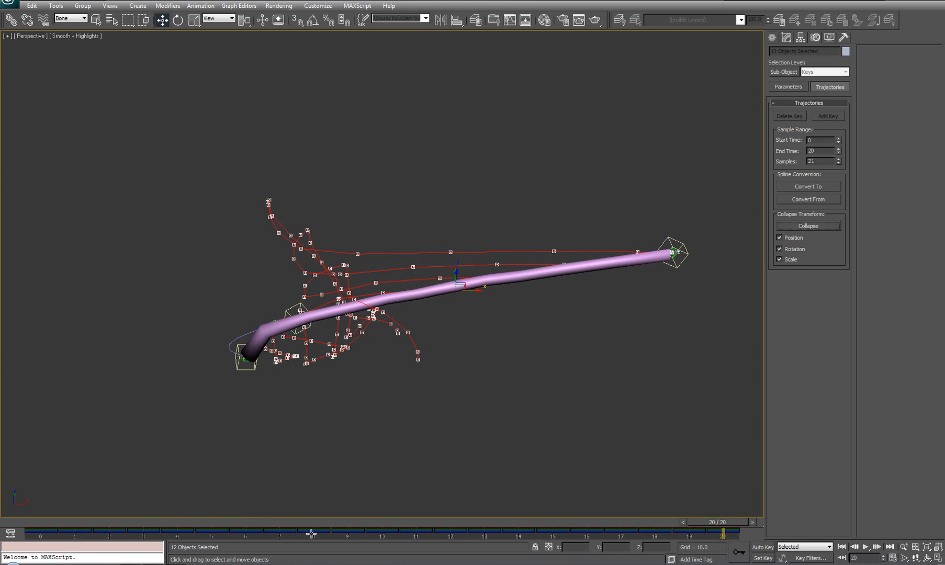
drag(719, 521, 121, 513)
key(w)
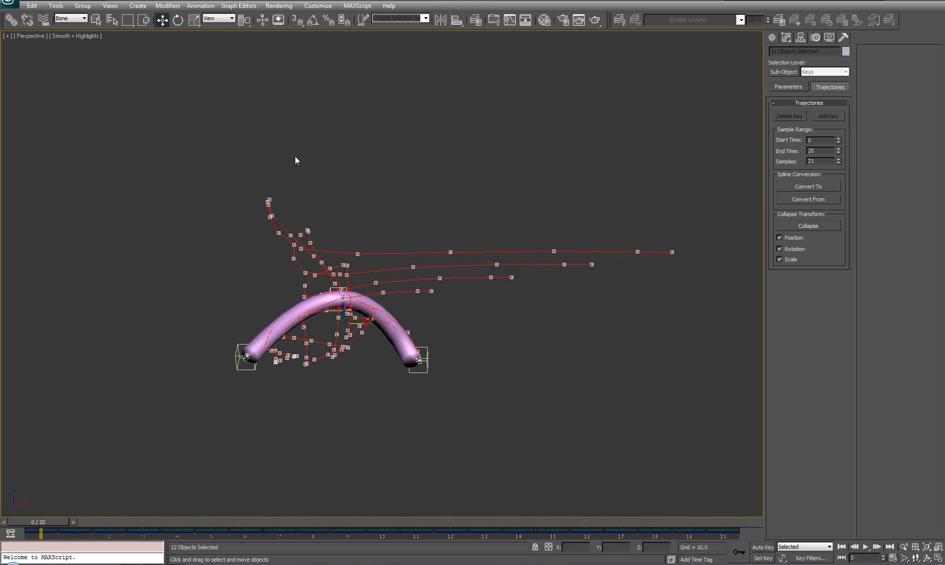
middle_drag(240, 244, 289, 237)
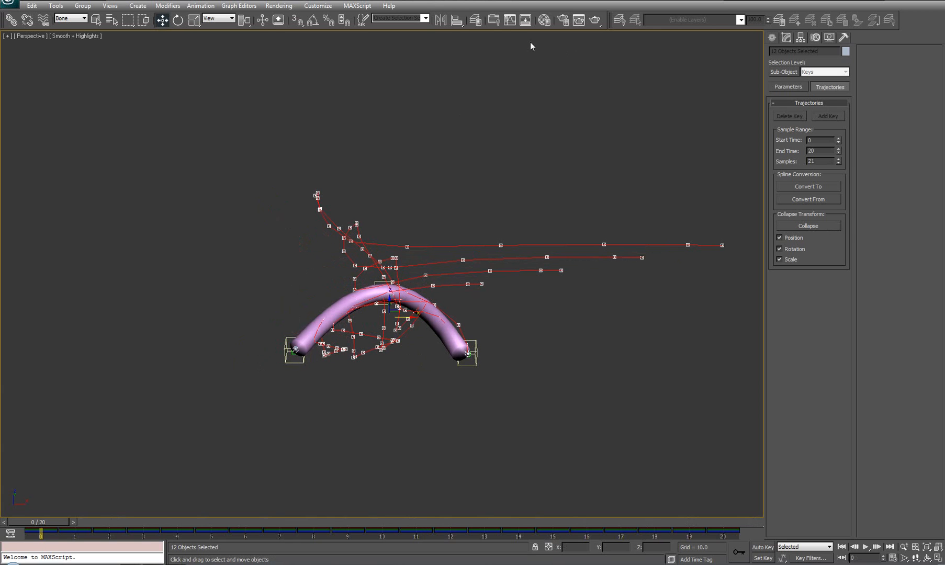
- Create Layer01 from the selected bones in the Layer Manager and make 0 (default) the current layer again
click(475, 20)
drag(138, 260, 117, 79)
click(73, 92)
middle_drag(449, 397, 517, 379)
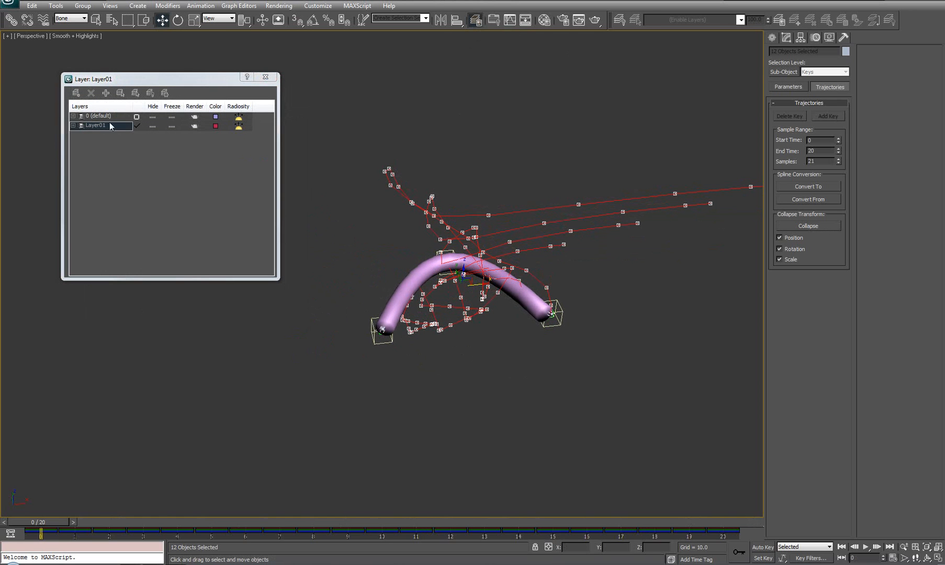
click(136, 116)
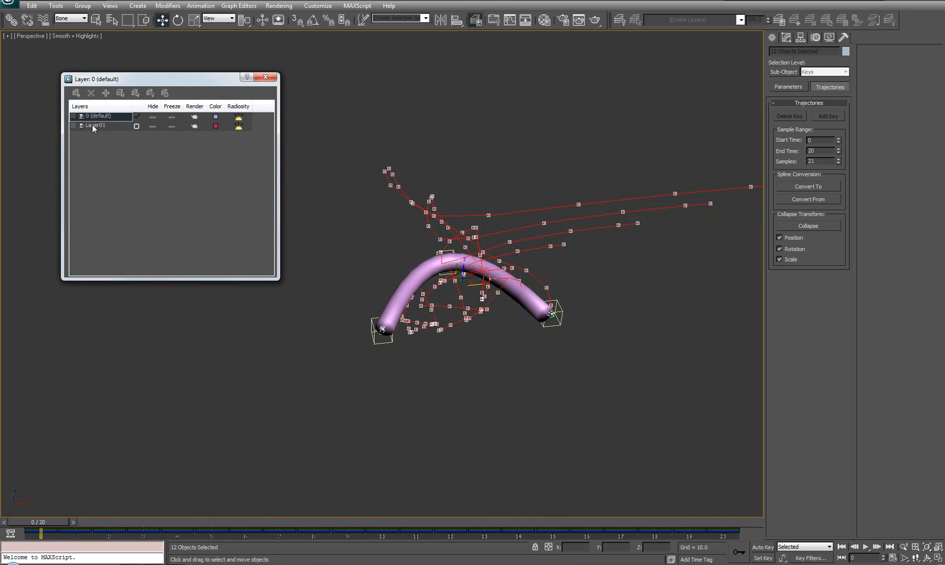
click(92, 126)
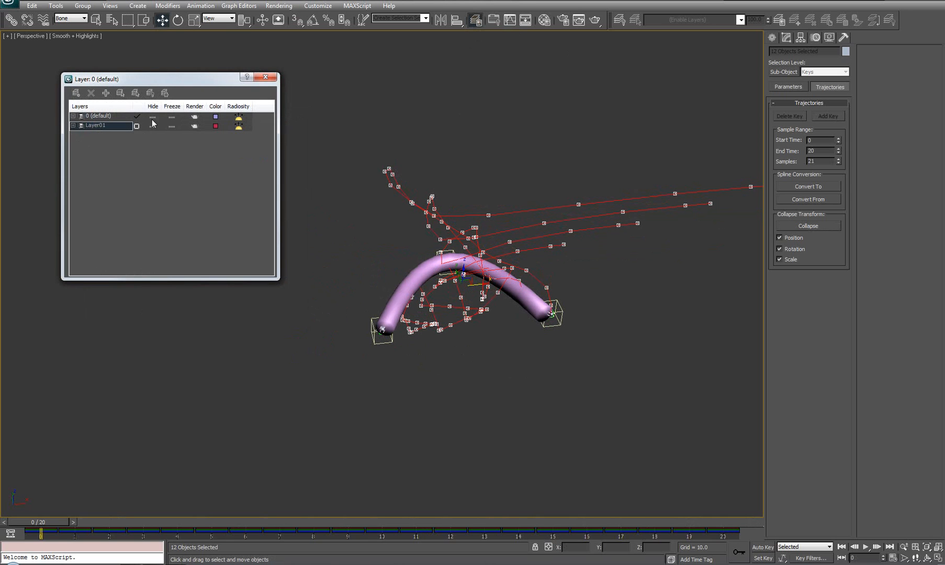
- Reselect all the bones and expand Layer01 to check which objects it contains
click(414, 378)
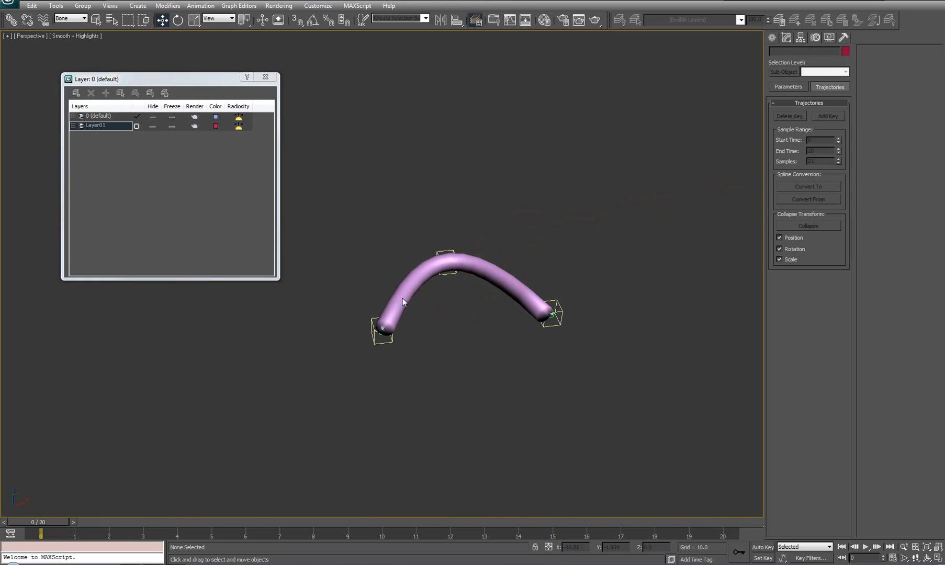
click(399, 297)
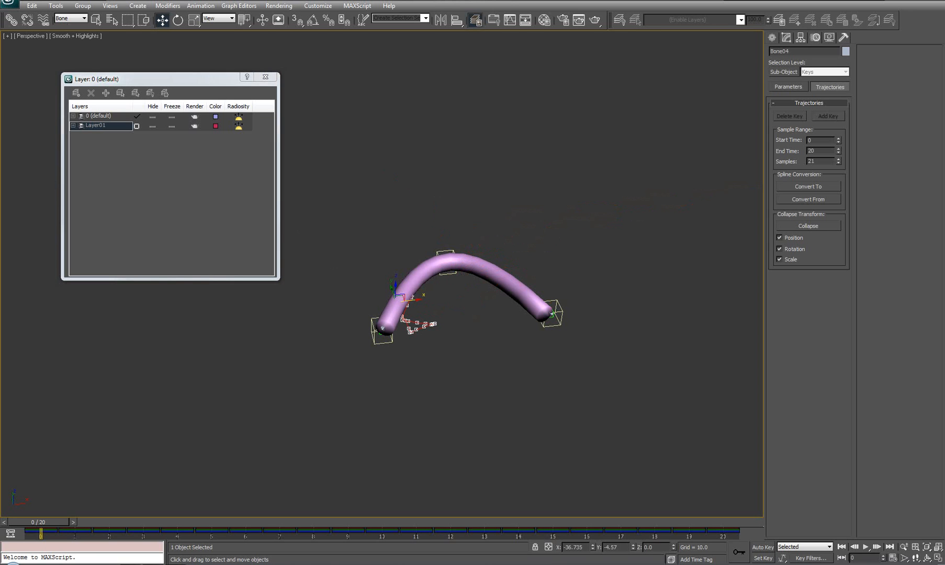
click(75, 19)
click(69, 20)
key(ctrl+a)
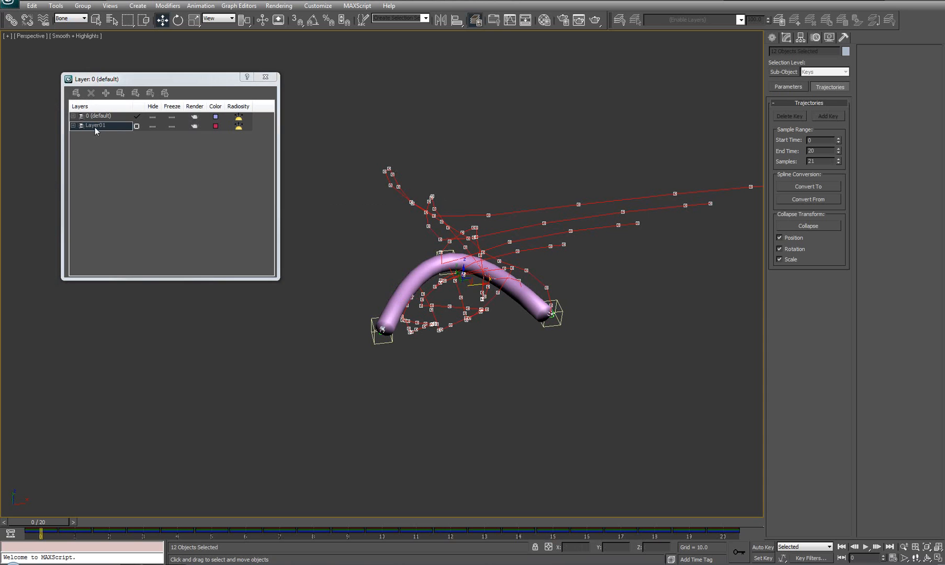
click(97, 130)
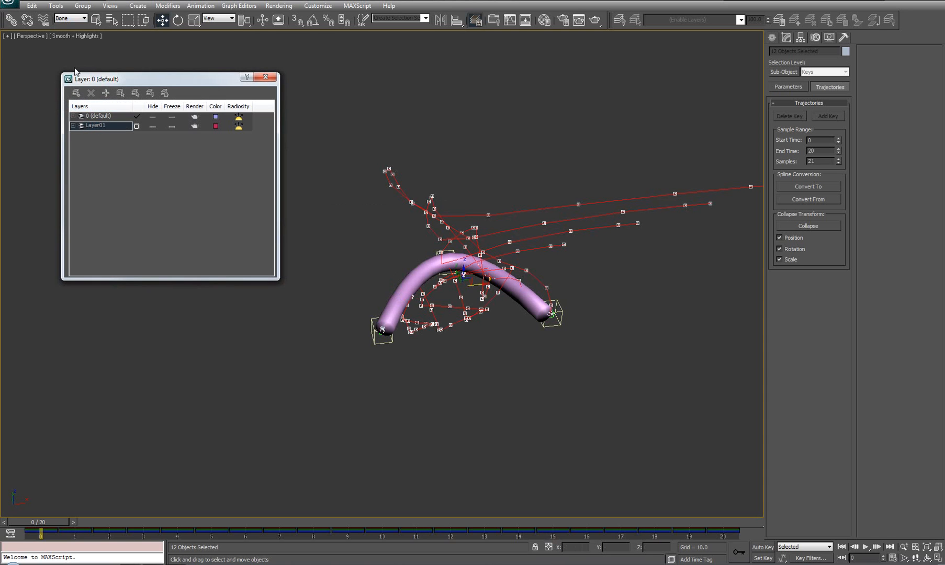
click(73, 126)
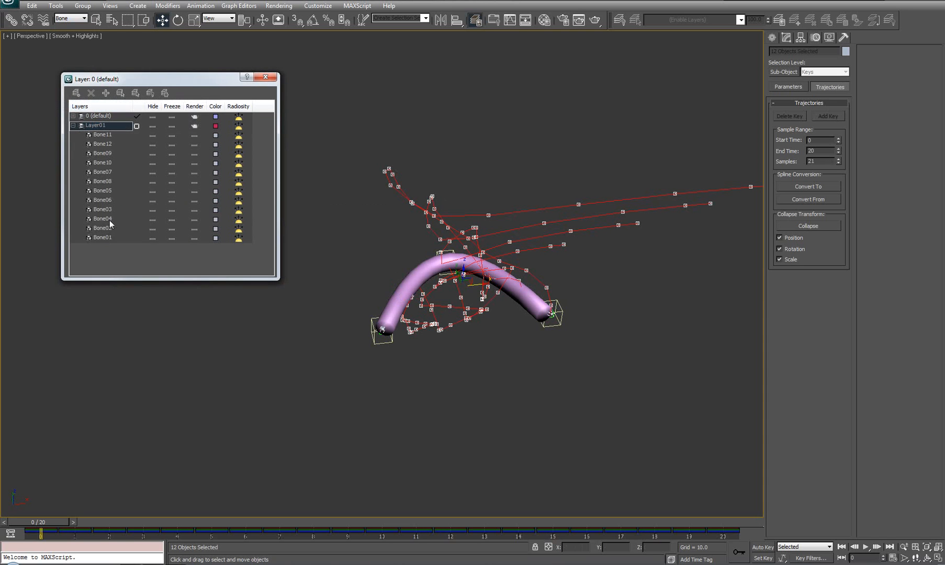
- Restrict selection to Geometry, select the Loft01 tube and add it to Layer01
middle_drag(438, 377, 426, 356)
click(431, 391)
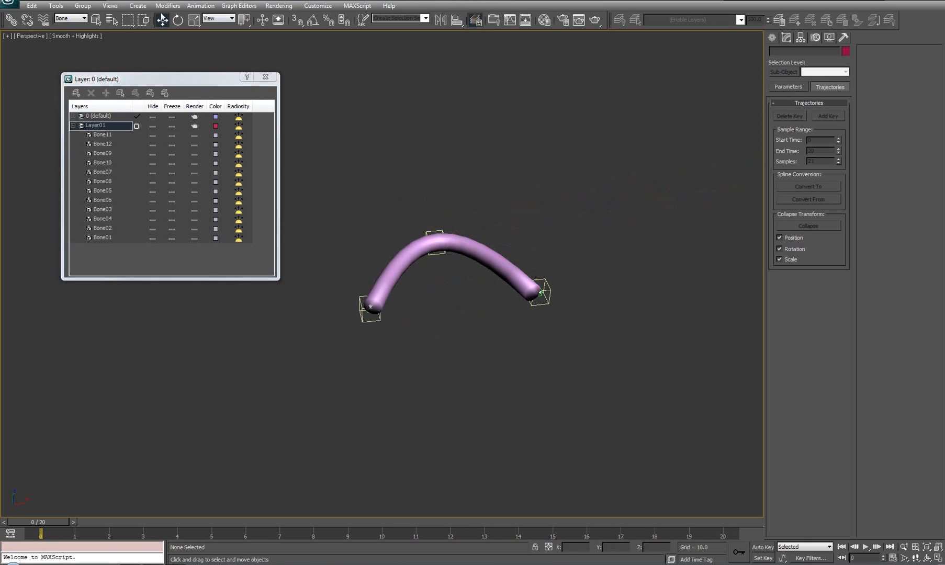
click(70, 20)
click(67, 34)
click(385, 277)
click(105, 93)
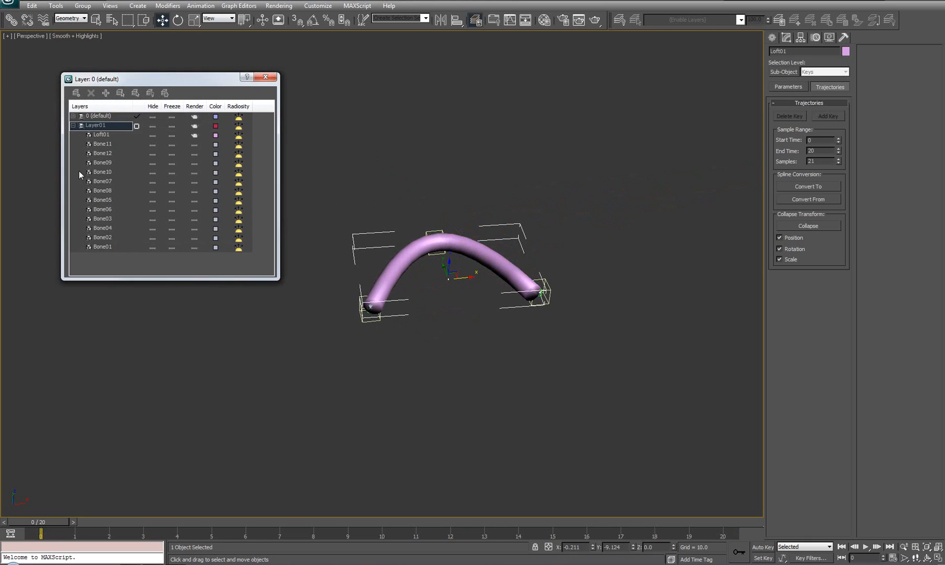
- Hide the 0 (default) layer and scrub the tube's animation to frame 20, closing the Layer Manager
click(152, 117)
middle_drag(444, 386, 444, 407)
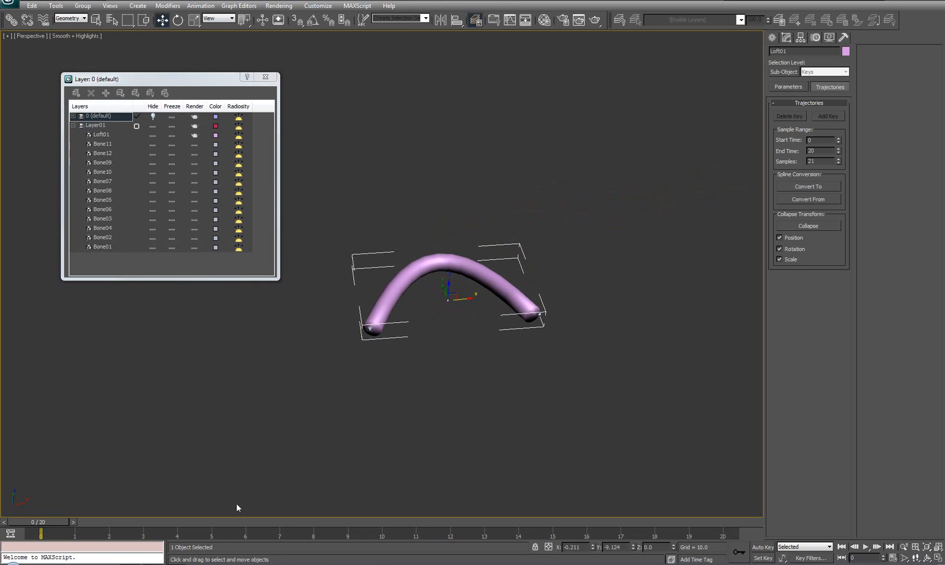
drag(39, 525, 718, 523)
click(265, 78)
middle_drag(500, 271, 419, 343)
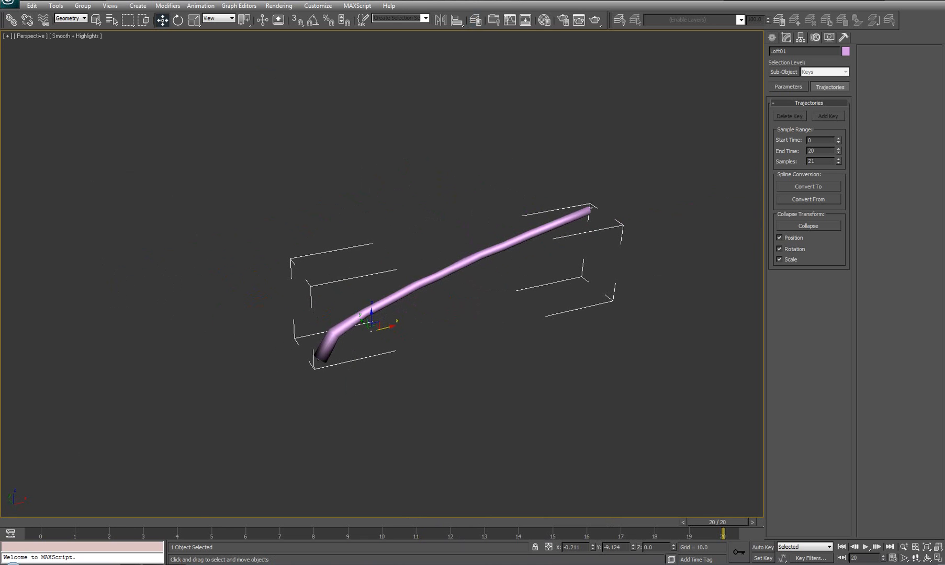
- Set the selection filter to All and select the tube together with all of its bones
alt+middle_drag(409, 378, 503, 363)
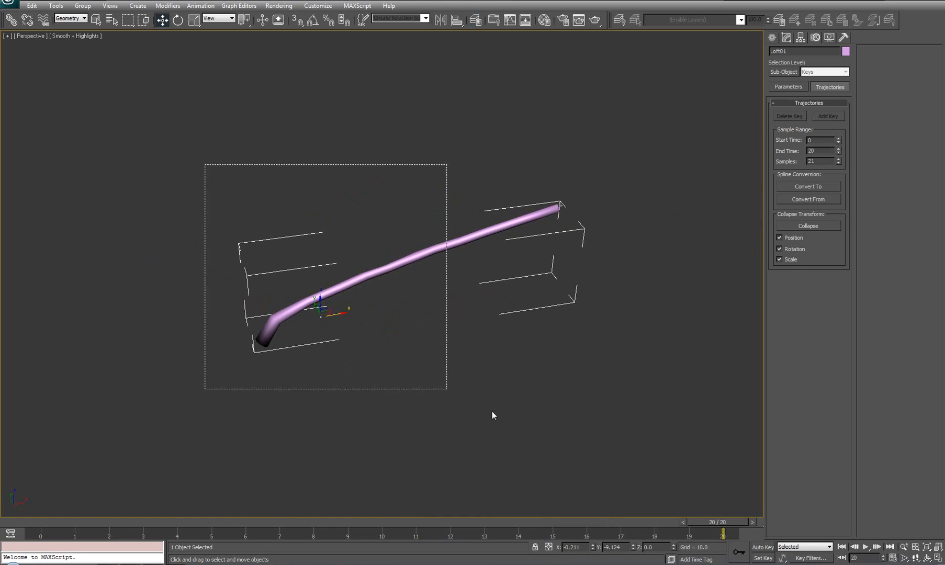
click(515, 444)
drag(166, 156, 625, 418)
click(79, 19)
click(68, 25)
drag(135, 96, 663, 447)
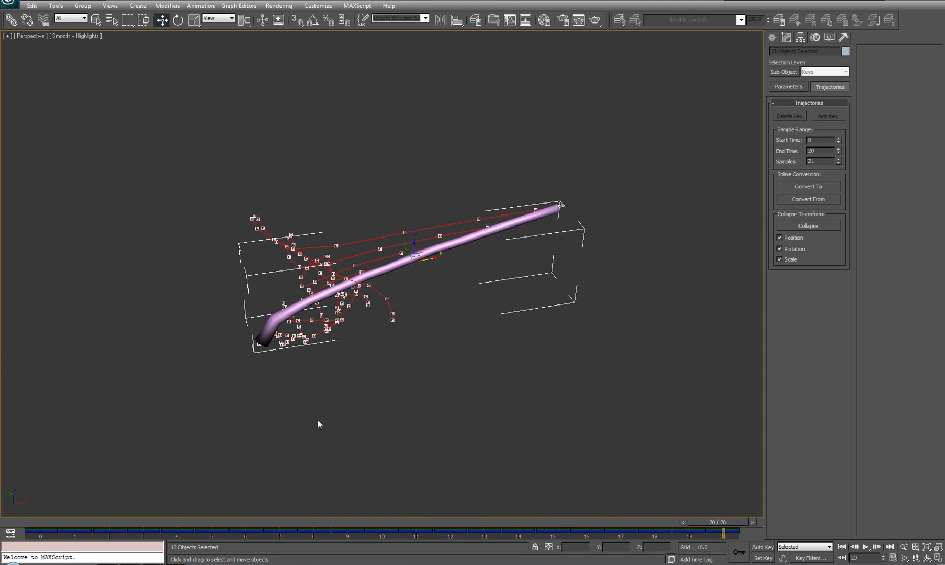
- Reselect the tube with all of its bones and start an export of only the selected objects
click(394, 426)
drag(161, 120, 670, 477)
click(10, 4)
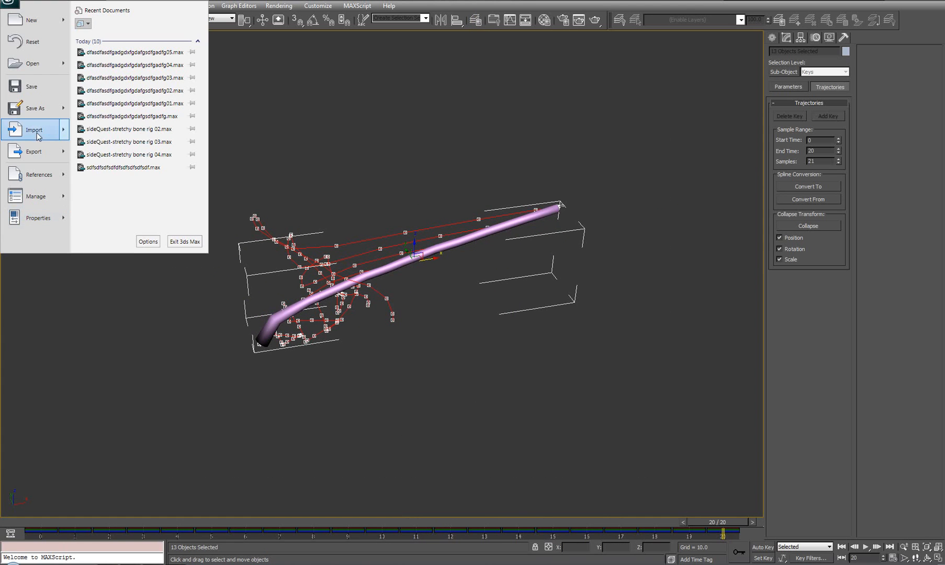
mouse_move(32, 152)
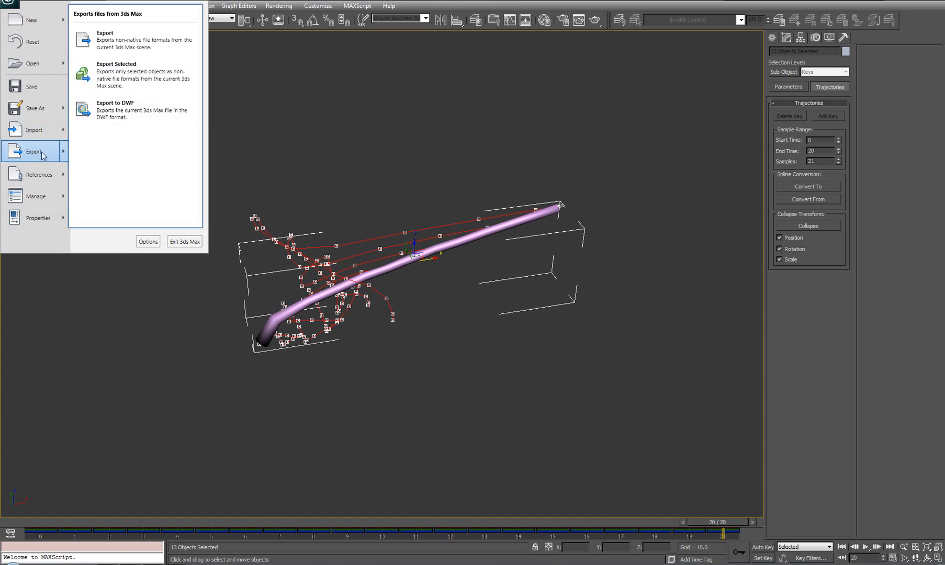
click(110, 85)
- Set the export destination to the Assets folder of PsychoGenesis-Chapter1 in My Documents' Unity Projects Folder
click(72, 14)
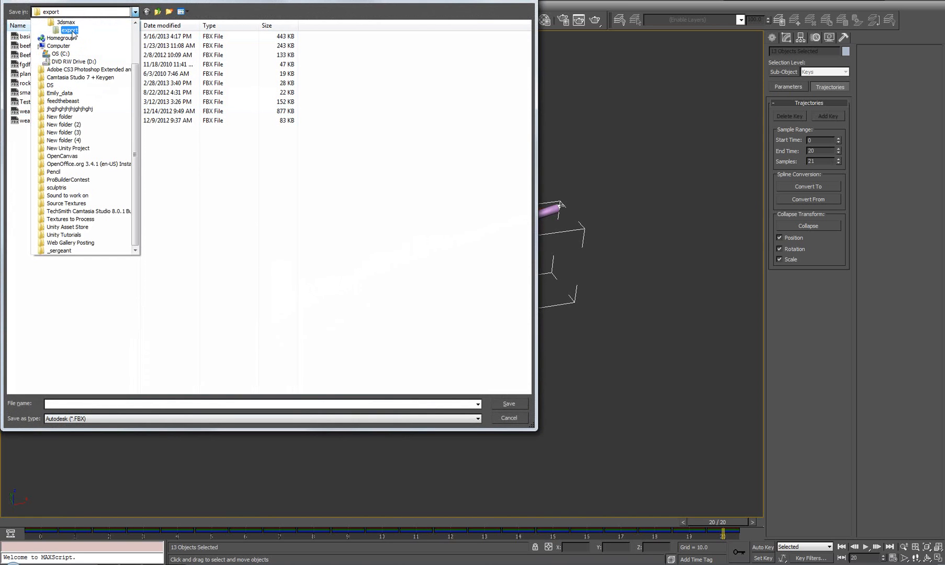
click(136, 50)
click(70, 61)
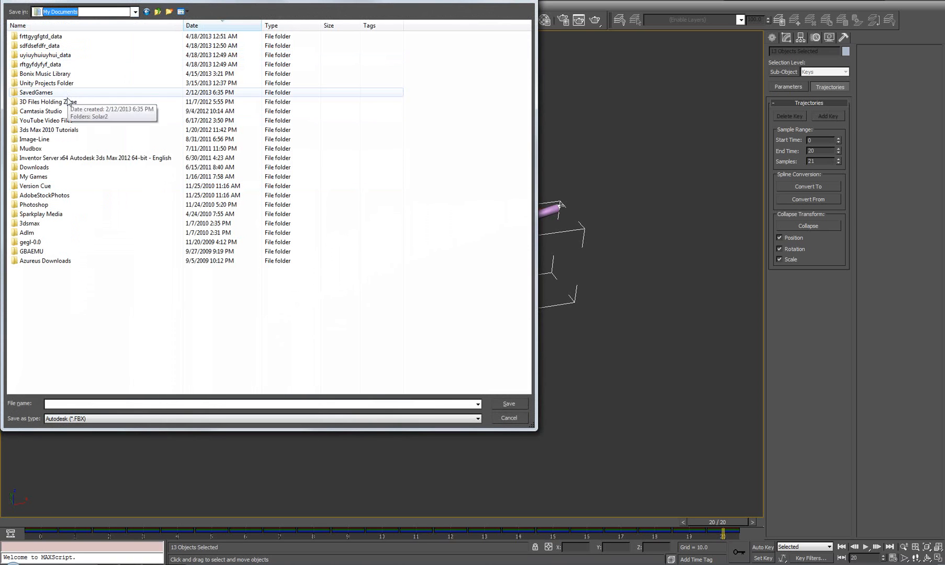
double_click(57, 83)
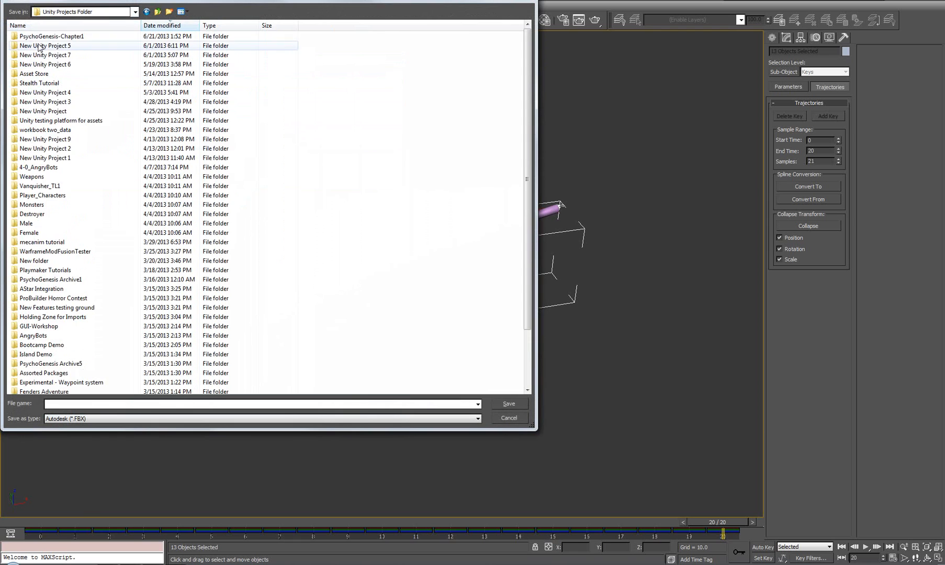
double_click(39, 36)
double_click(26, 37)
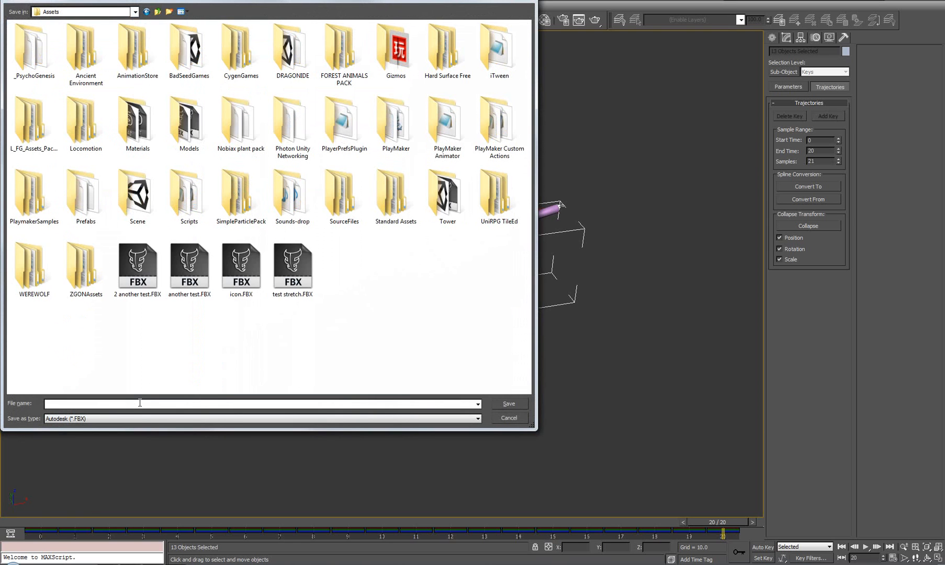
- Export the selection as an FBX named "Stretchy bone test for videos", keeping Animation and Skins on and Bake Animation off
text(Stret)
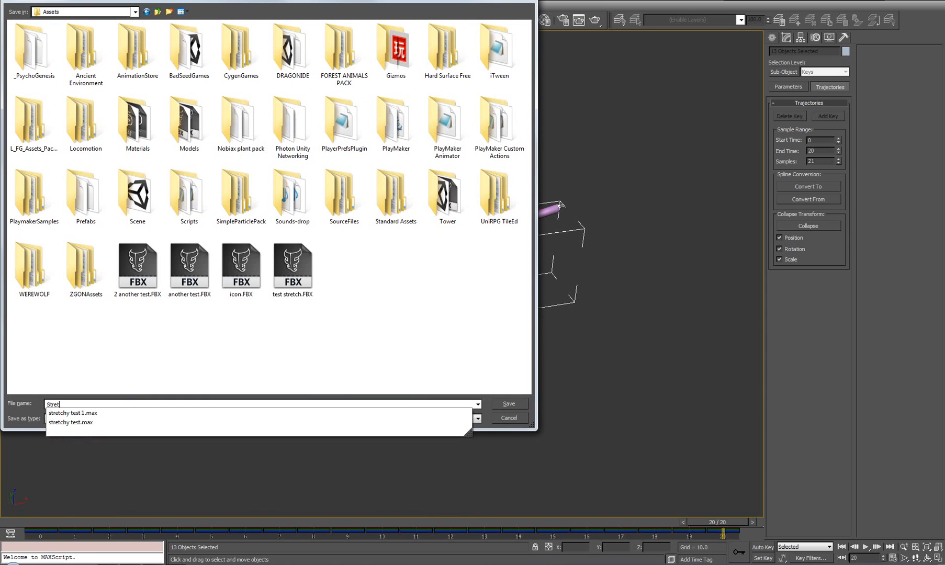
text(chy bone test for videos)
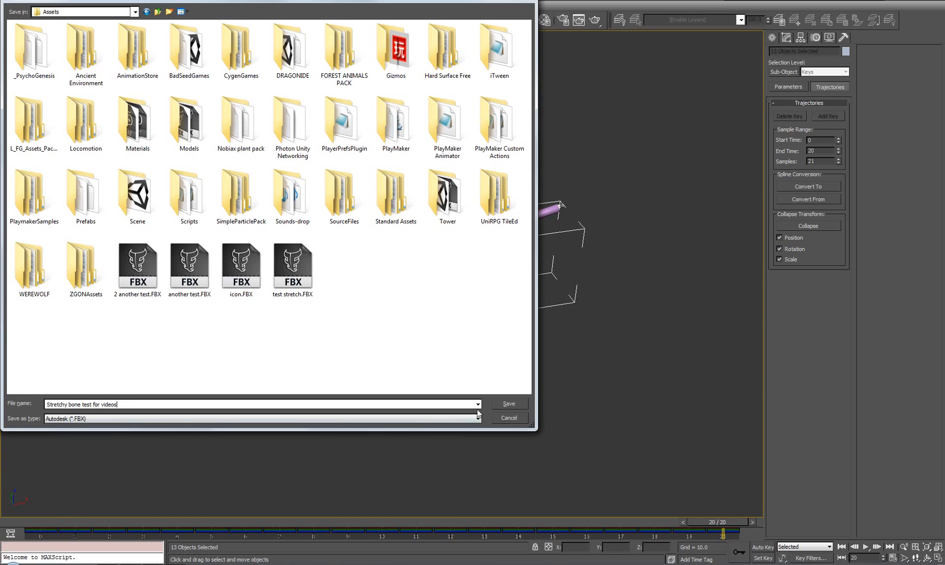
click(509, 404)
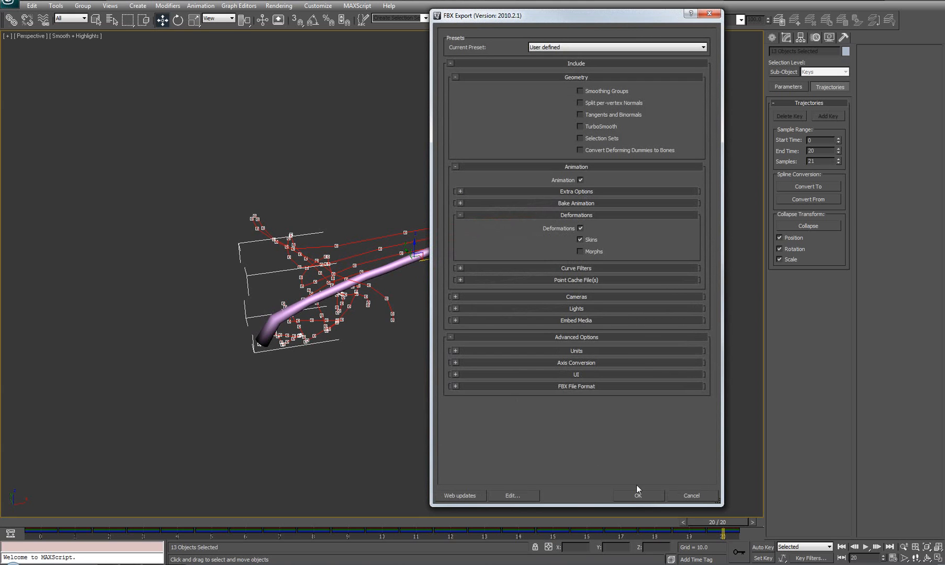
click(461, 203)
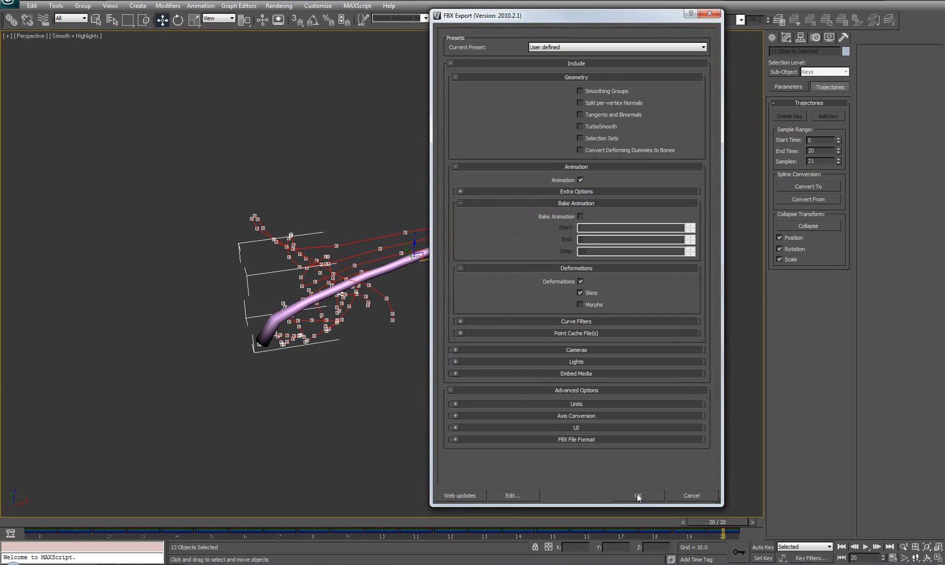
click(638, 495)
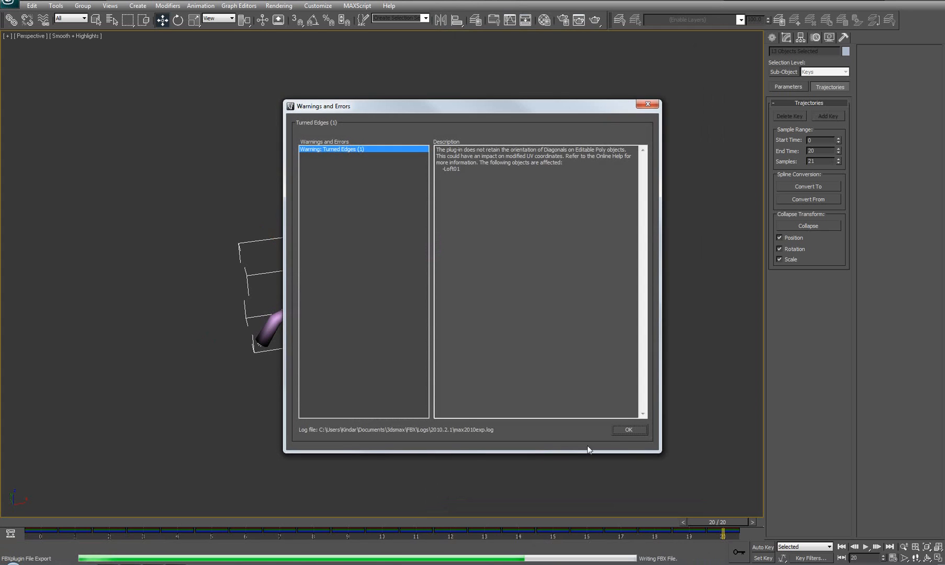
click(628, 430)
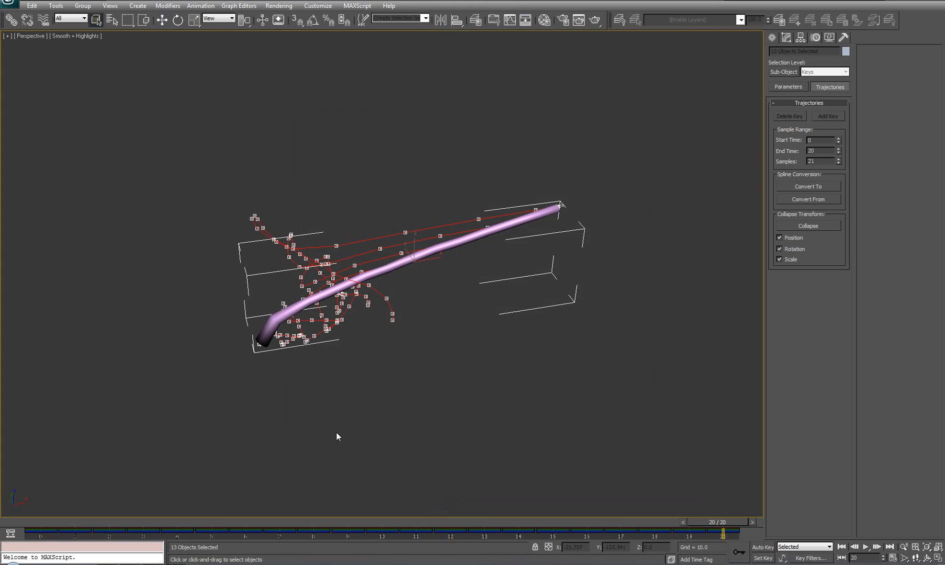
- Switch to Unity and select the imported "Stretchy bone test for videos" model in the Assets folder
middle_drag(399, 345, 382, 307)
key(alt+Tab)
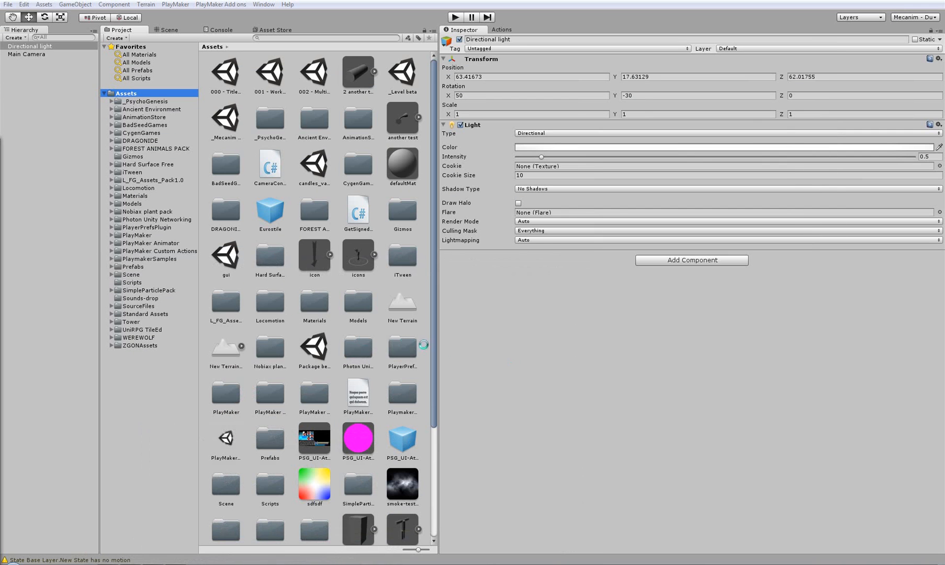
drag(435, 120, 441, 121)
click(405, 451)
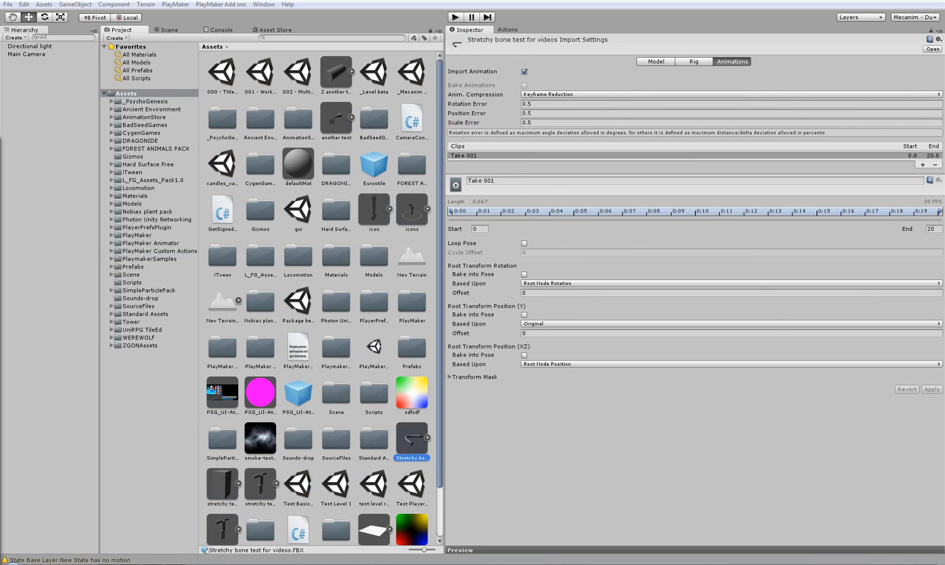
- Enlarge and orbit the model's animation preview and play Take 001, slowing the playback speed to 0.16
click(555, 548)
drag(679, 379, 688, 123)
drag(736, 327, 508, 214)
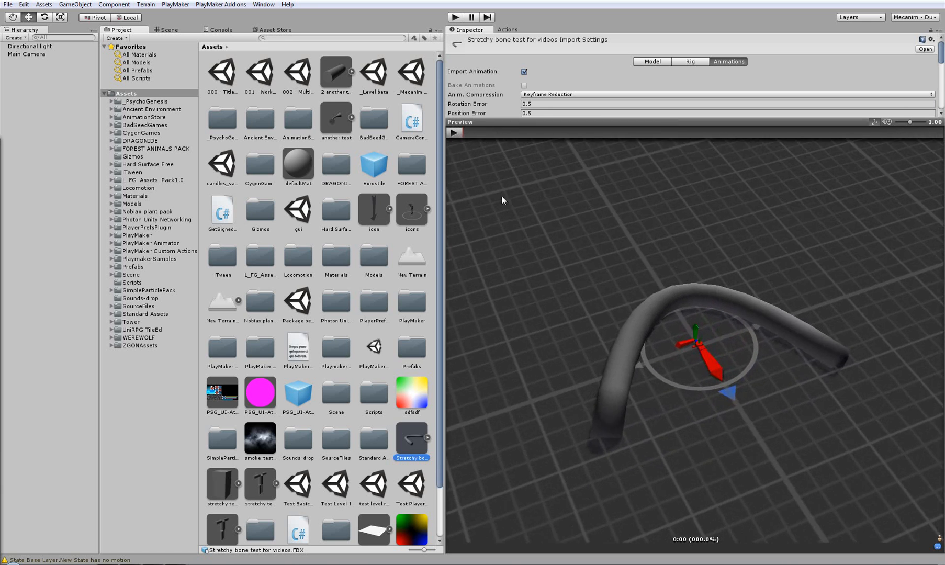
click(454, 132)
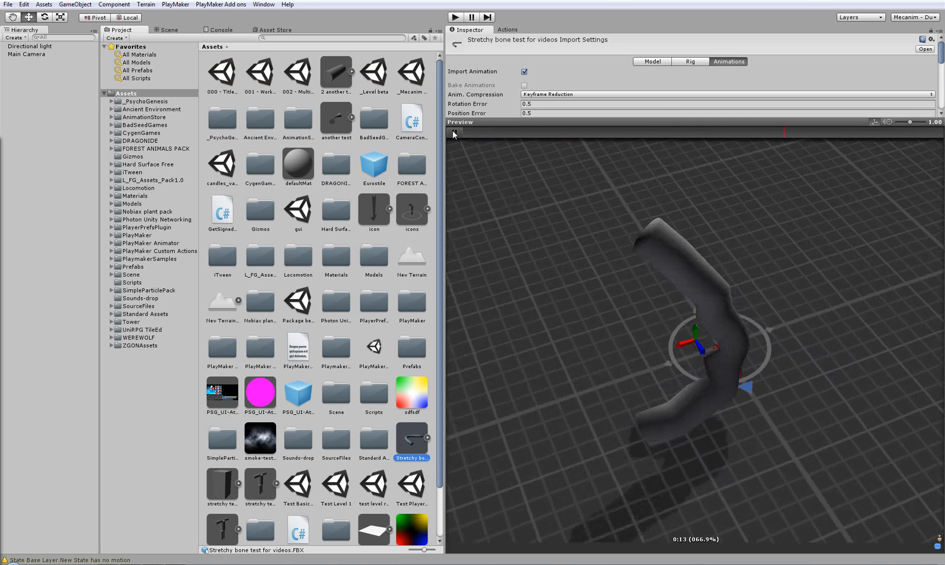
drag(572, 121, 581, 297)
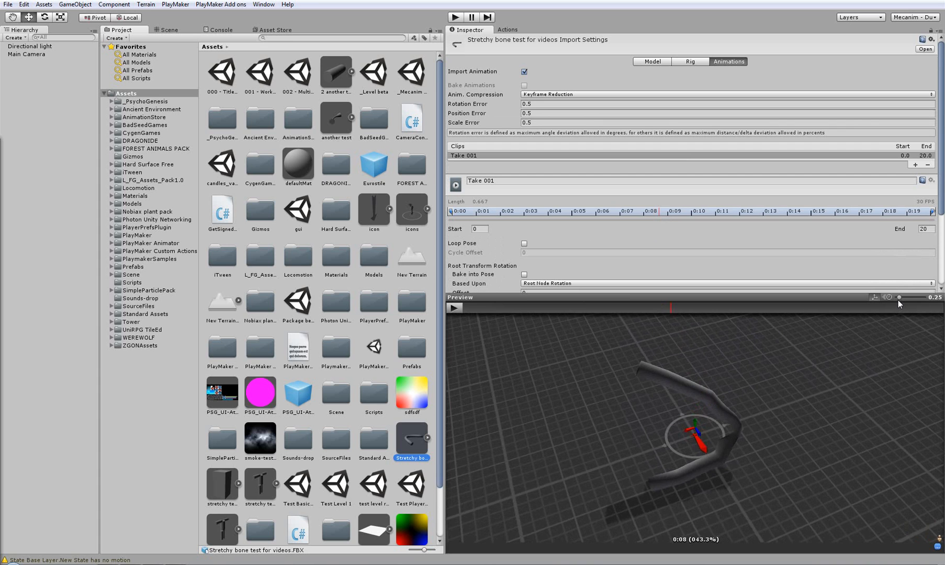
click(453, 308)
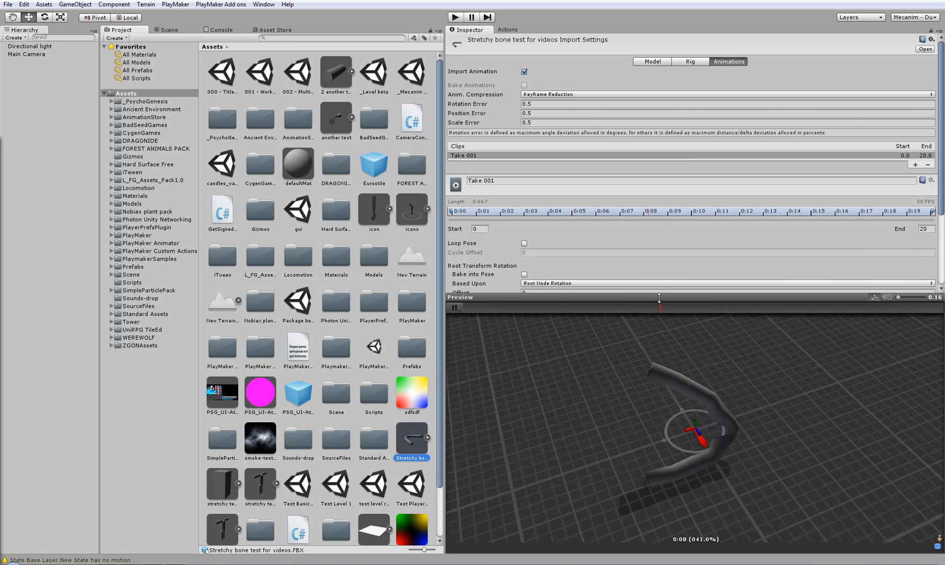
drag(662, 296, 663, 242)
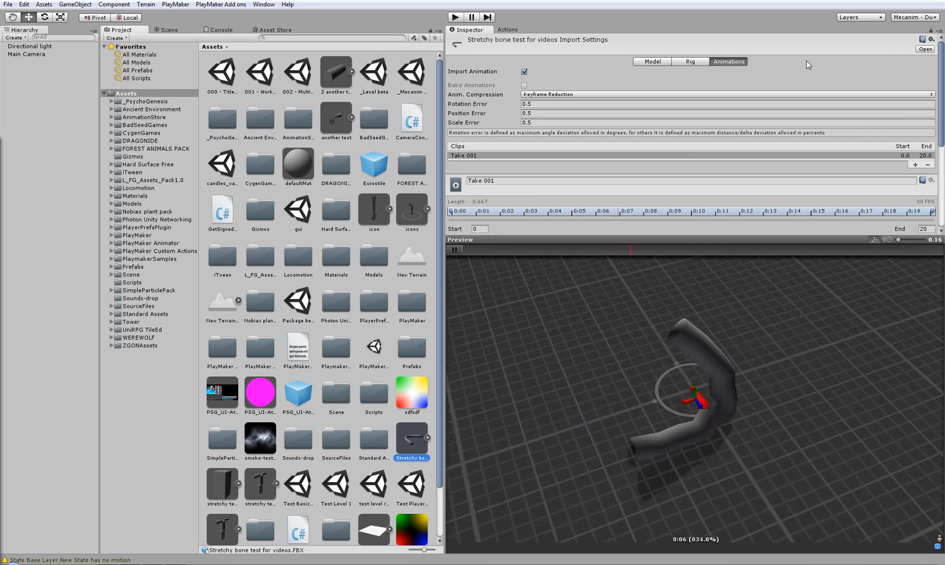
- Try Loop Pose on the Take 001 clip and play the preview to check the loop
click(693, 62)
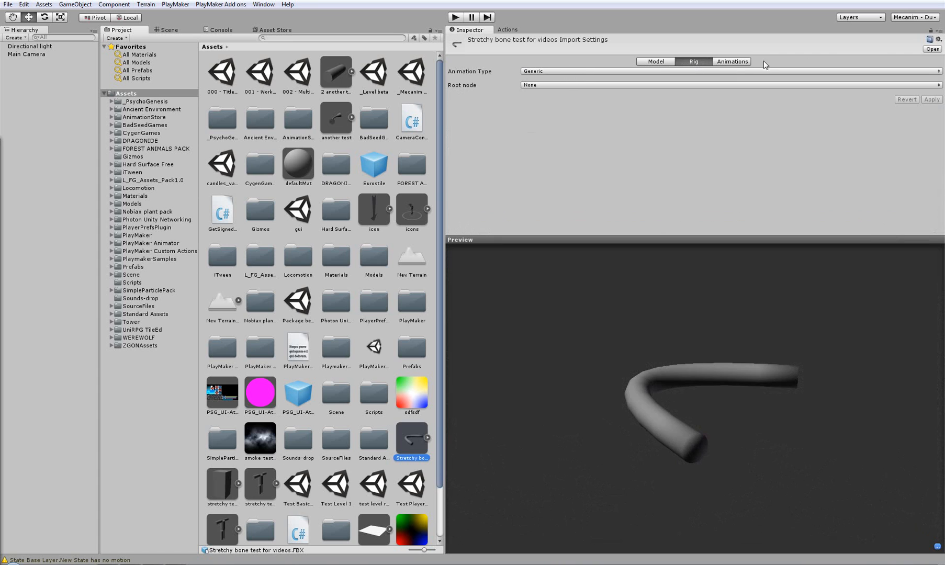
click(737, 62)
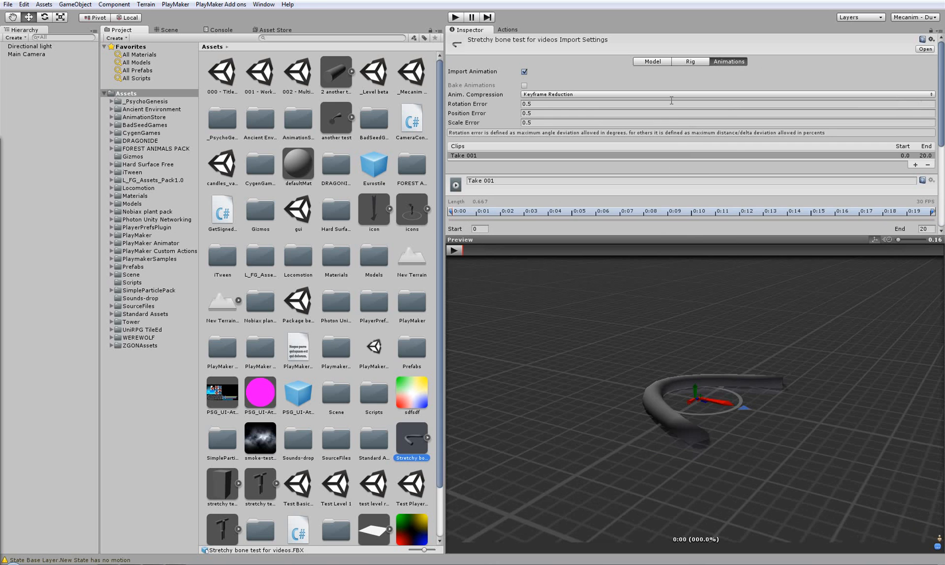
drag(705, 240, 696, 280)
click(524, 244)
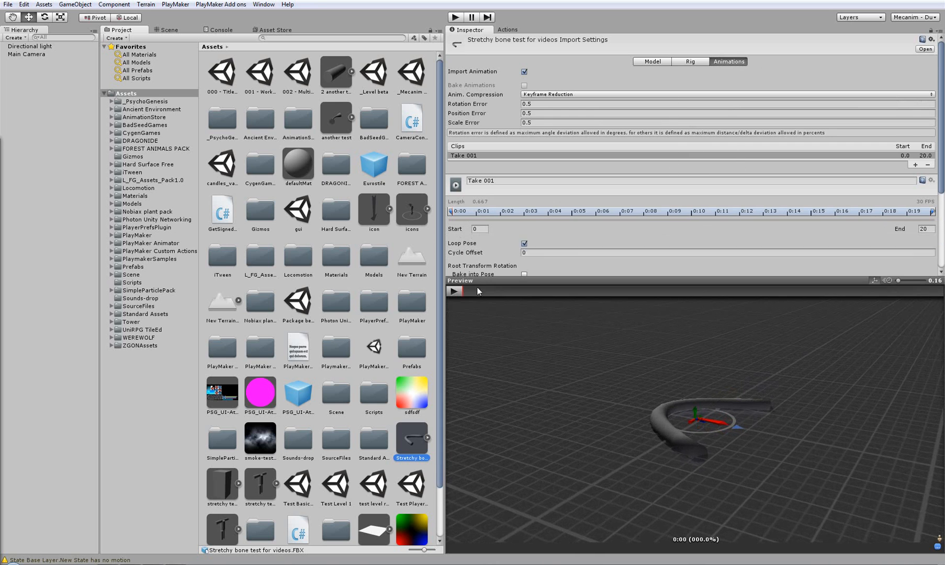
click(457, 292)
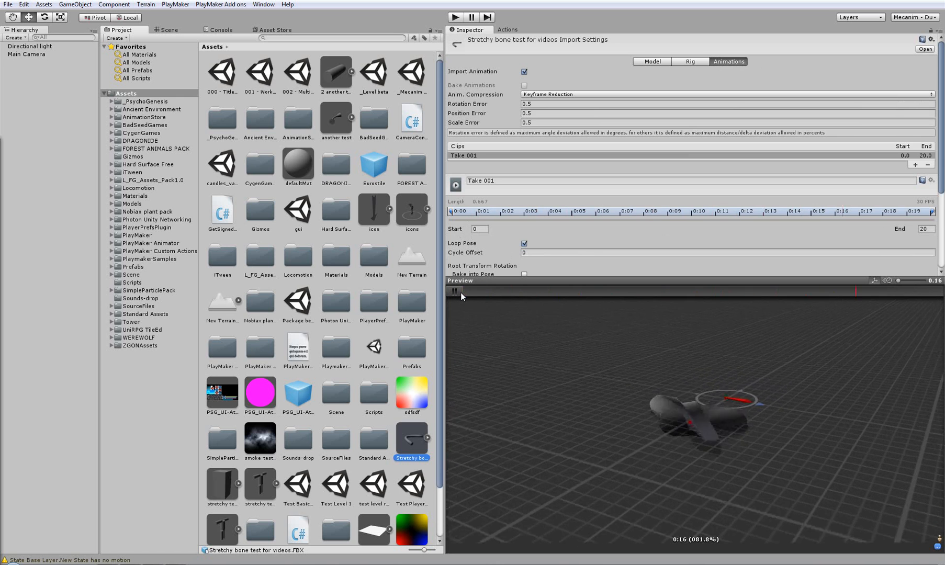
click(455, 292)
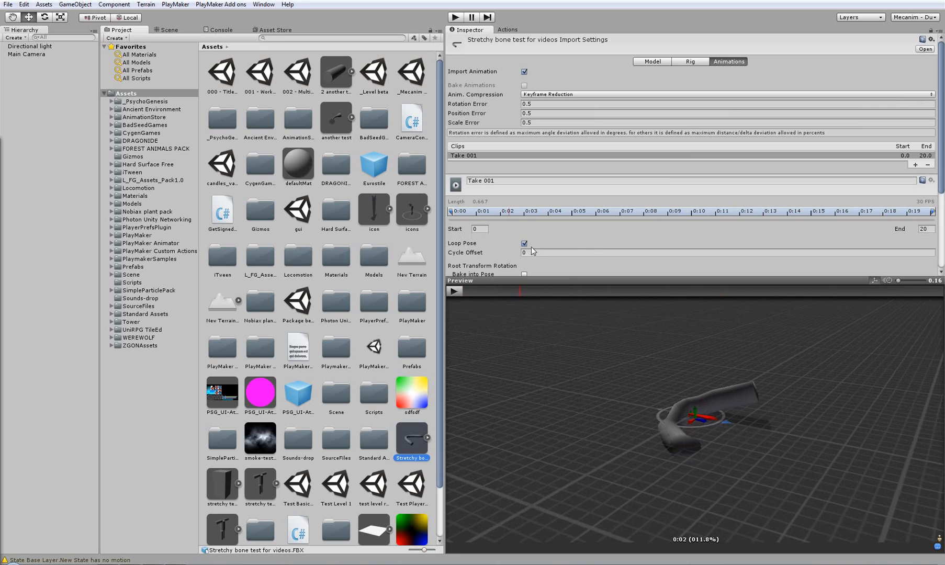
- Revert the unapplied import settings, then set the rig's Animation Type to Legacy and apply it
click(684, 61)
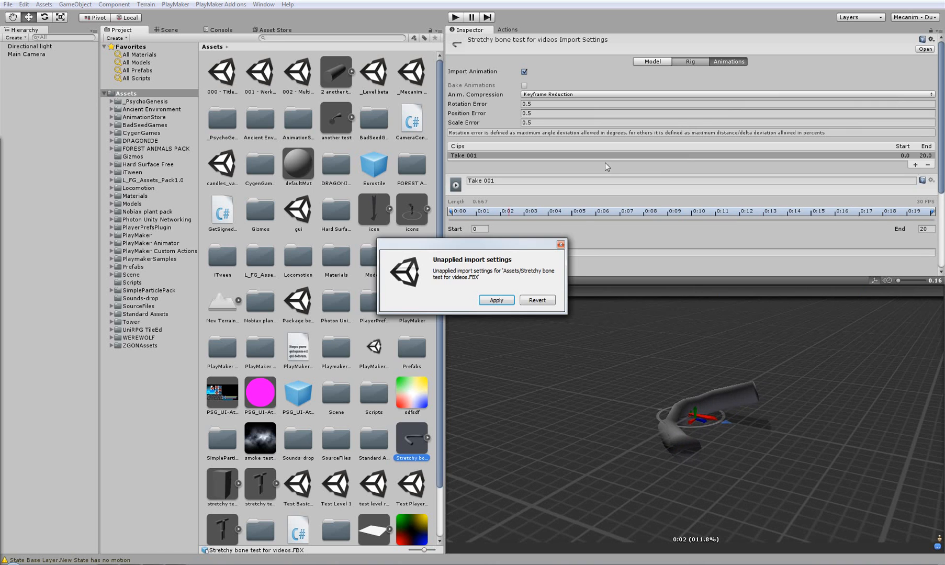
click(532, 300)
click(562, 72)
click(545, 91)
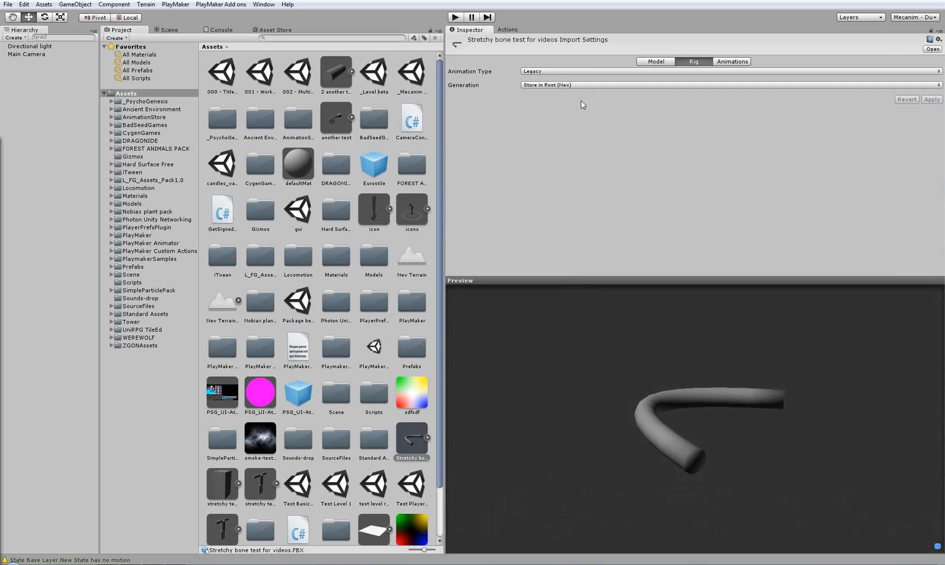
- Load the stretchy bone model into the clip's preview area and play Take 001
click(719, 63)
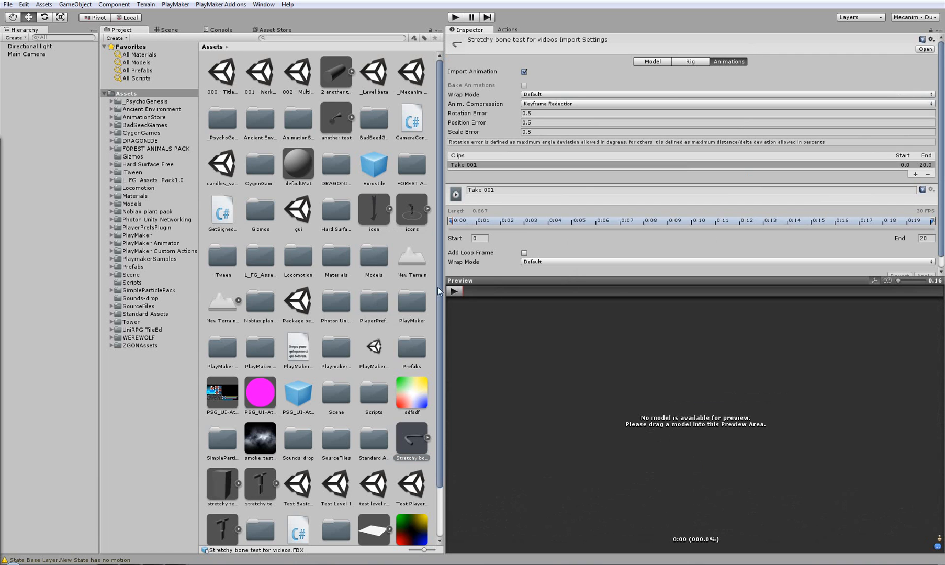
drag(413, 439, 679, 526)
click(453, 292)
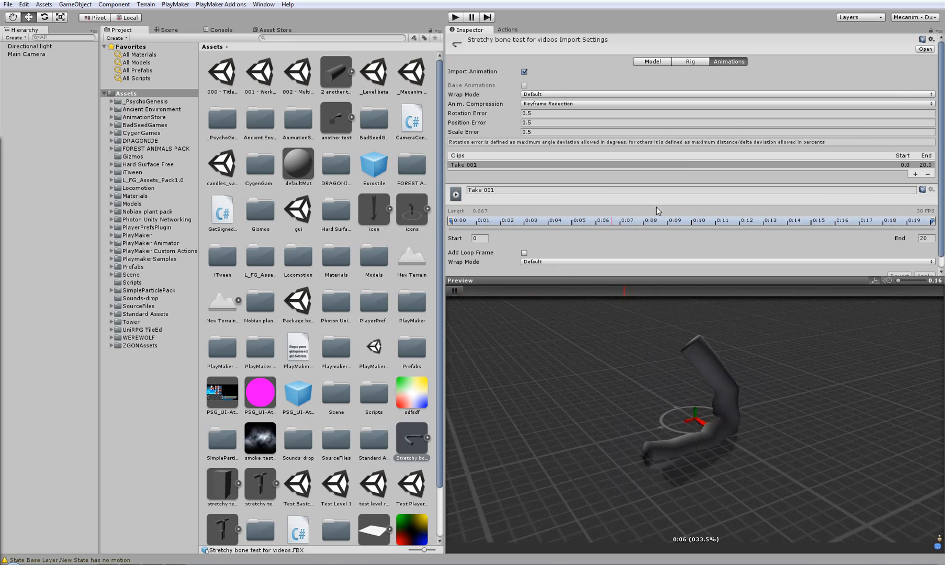
- Try the Once and Loop wrap modes on Take 001, then set its Wrap Mode to Ping Pong
click(528, 262)
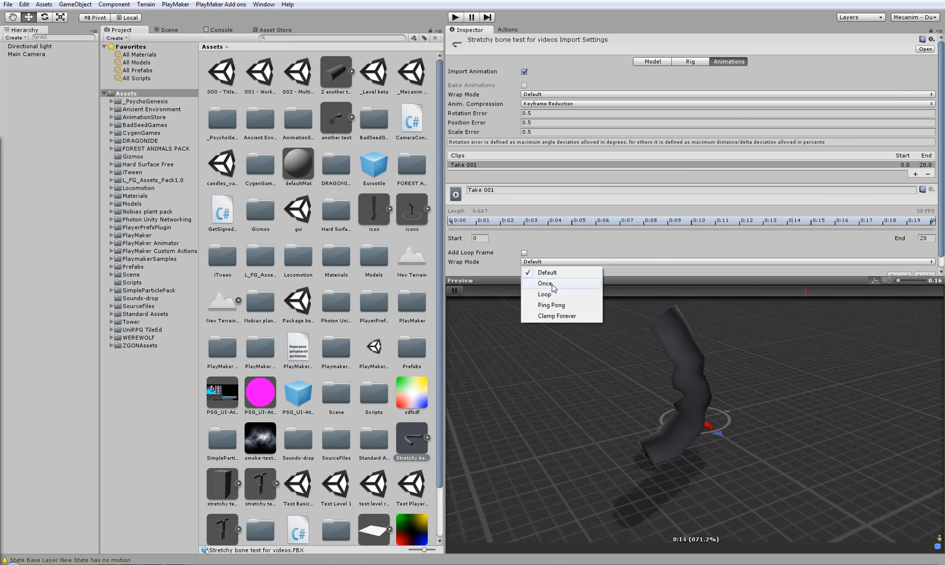
click(552, 285)
click(550, 262)
click(552, 295)
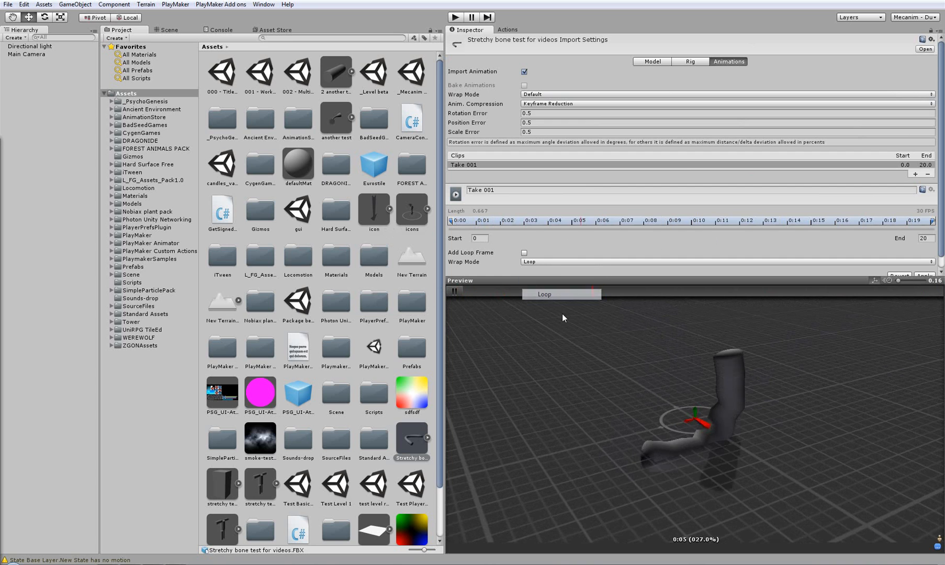
click(550, 261)
click(552, 305)
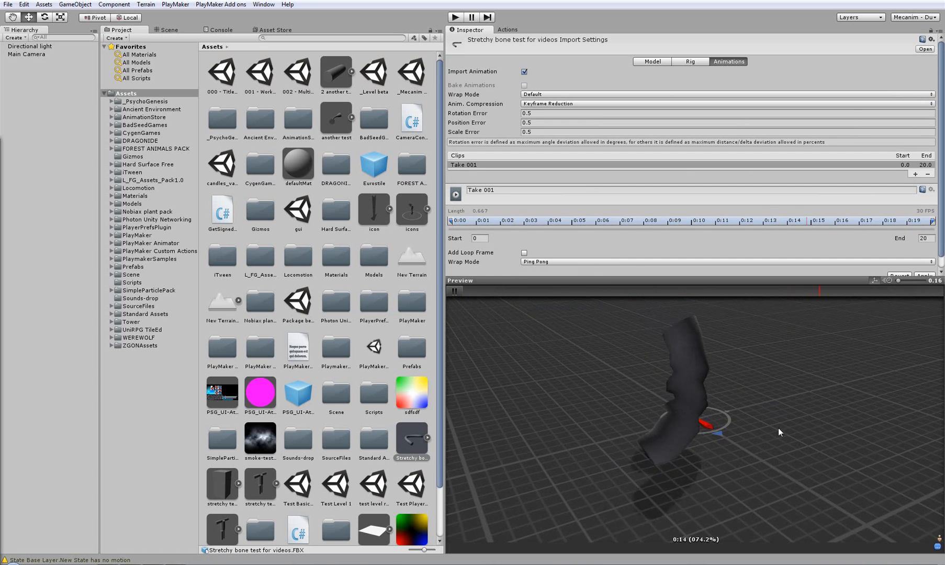
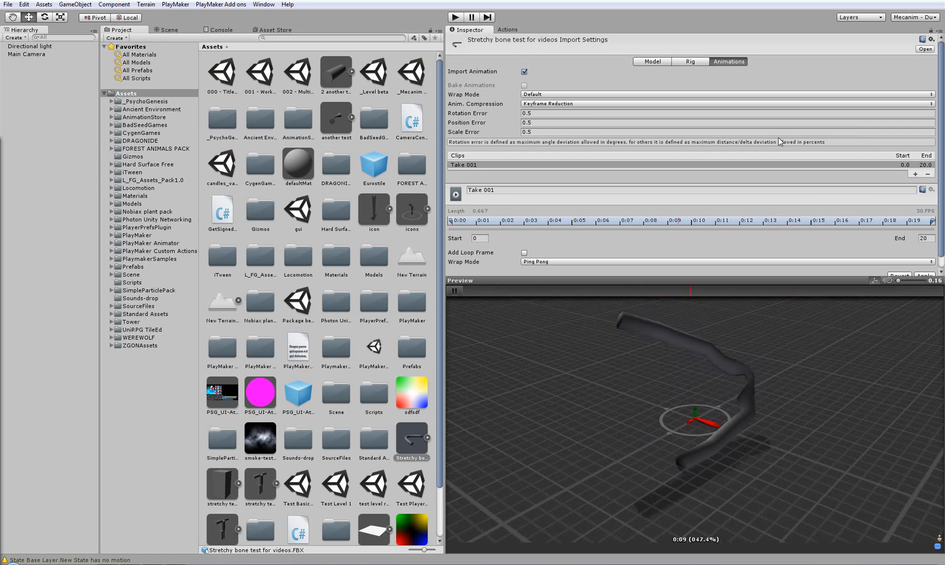
- Expand the stretchy bone asset to check its mesh, clip and bones, and orbit the playing preview to a lower angle
click(428, 438)
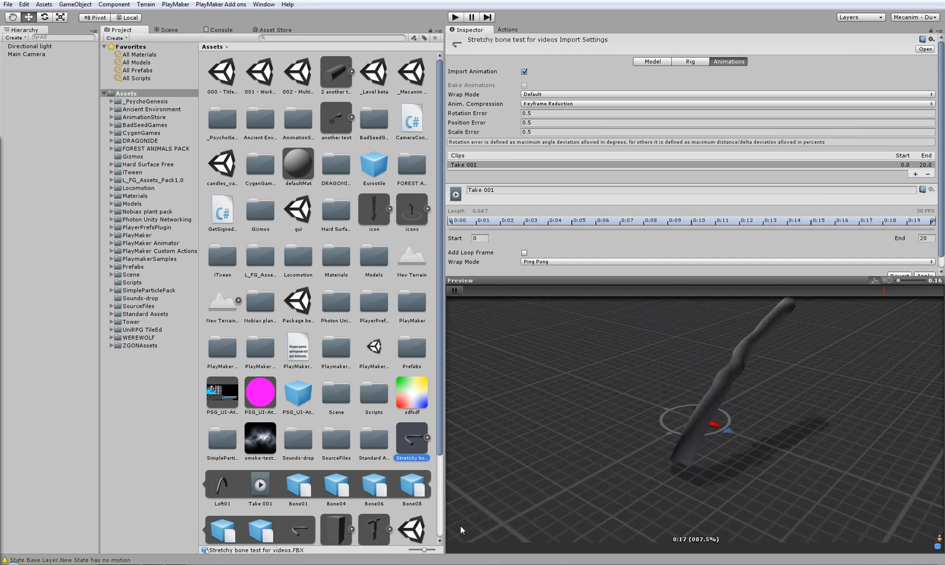
scroll(441, 450, down, 4)
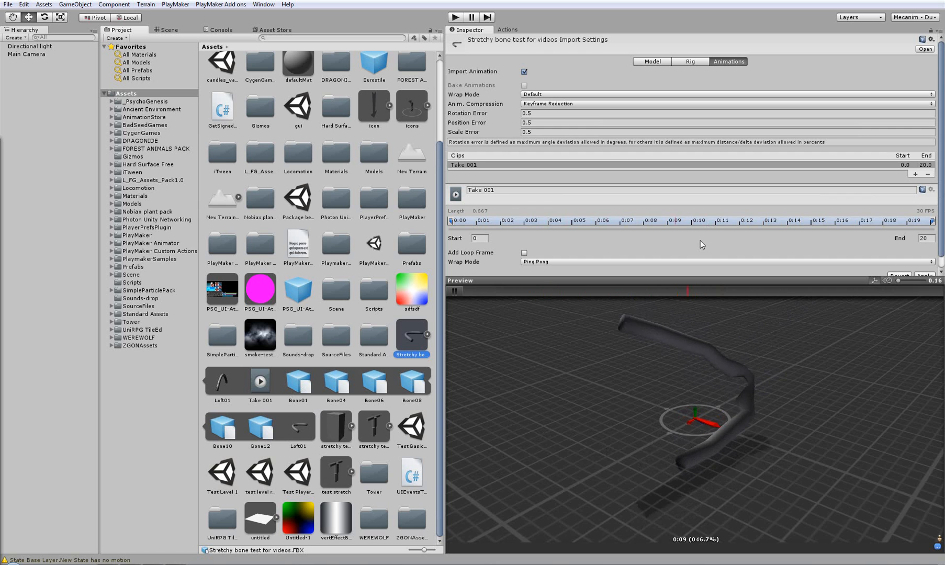
drag(807, 422, 787, 396)
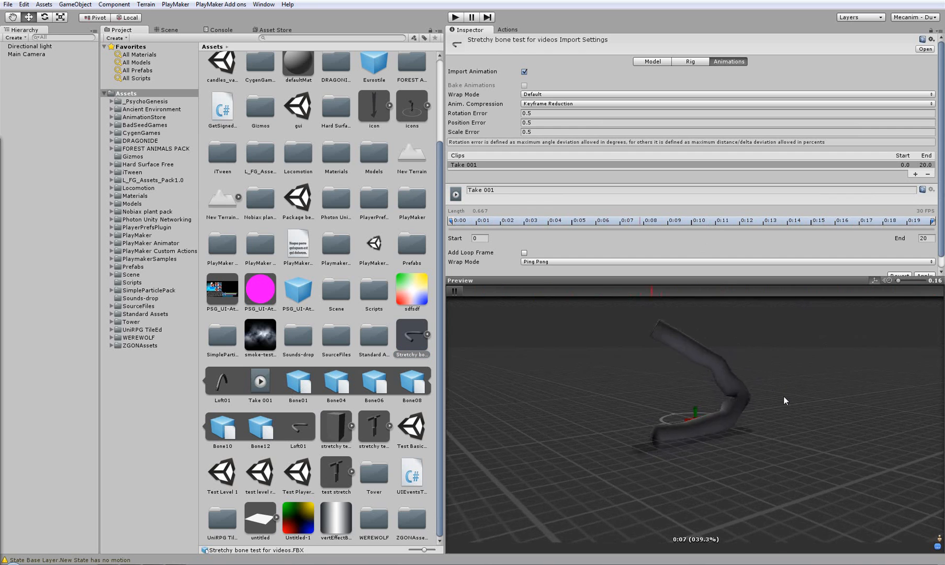